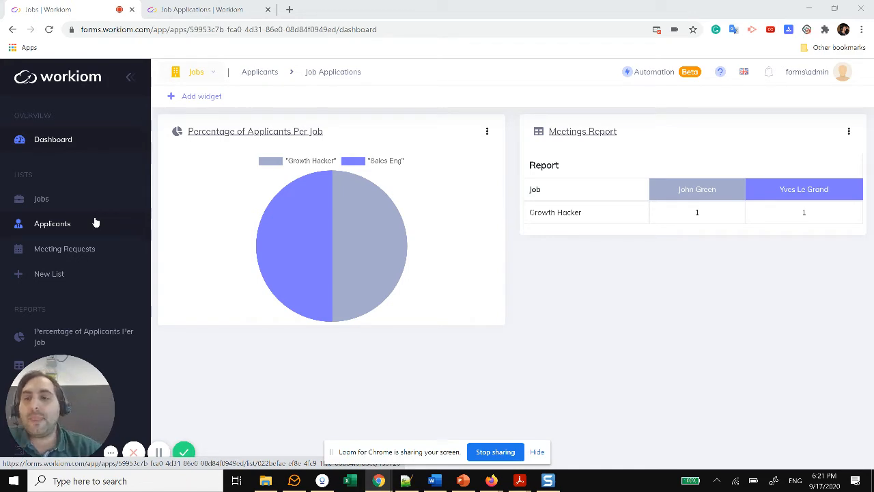
- Check the Jobs list and Growth Hacker's Marketing department, then switch to the Applicants list
{"action": "left_click", "coordinate": [47, 203]}
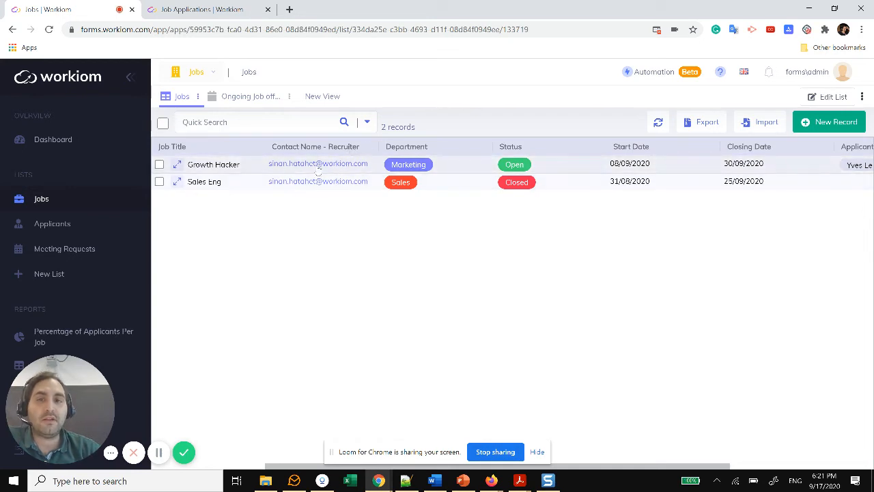
{"action": "left_click", "coordinate": [457, 167]}
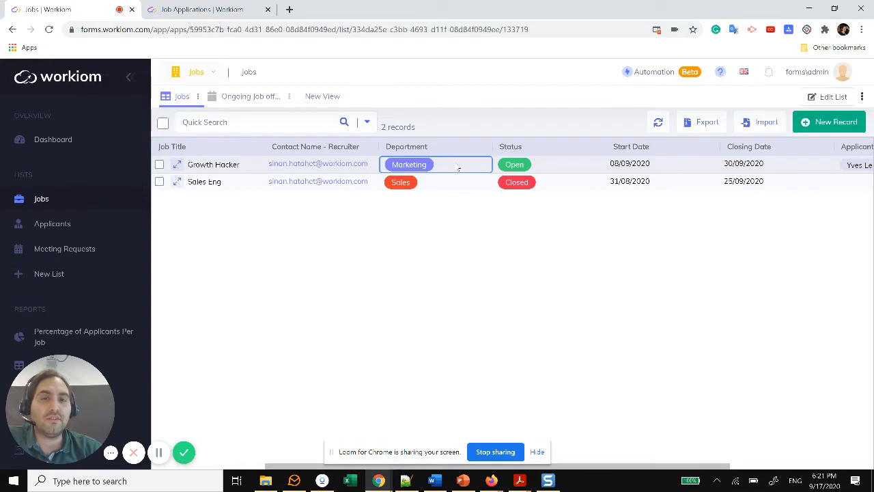
{"action": "left_click", "coordinate": [458, 166]}
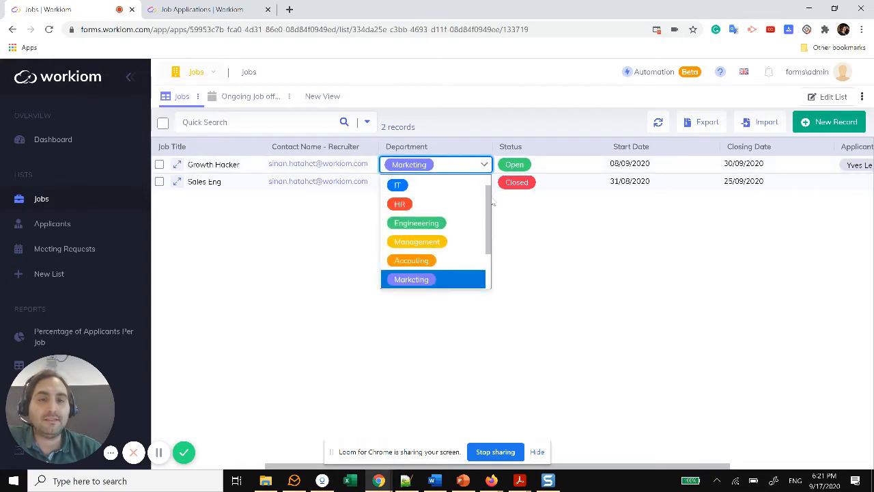
{"action": "mouse_move", "coordinate": [489, 200]}
{"action": "left_mouse_down"}
{"action": "mouse_move", "coordinate": [489, 257]}
{"action": "mouse_move", "coordinate": [487, 195]}
{"action": "left_mouse_up"}
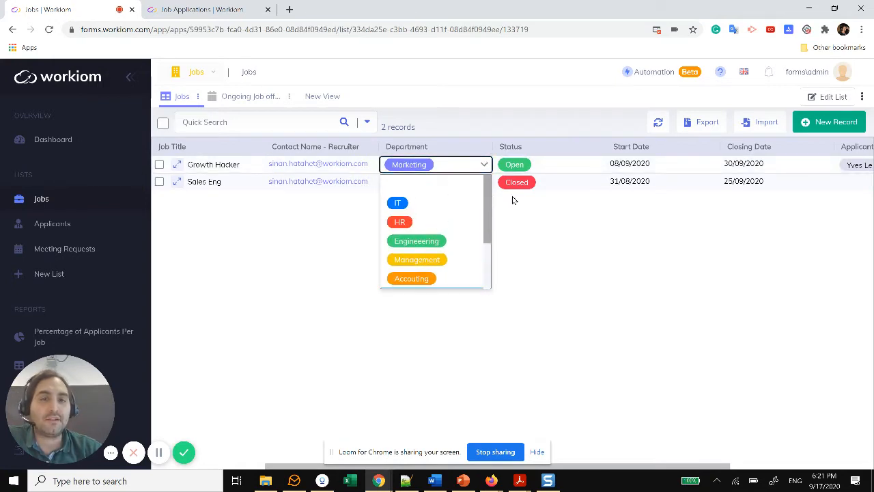
{"action": "left_click", "coordinate": [553, 247]}
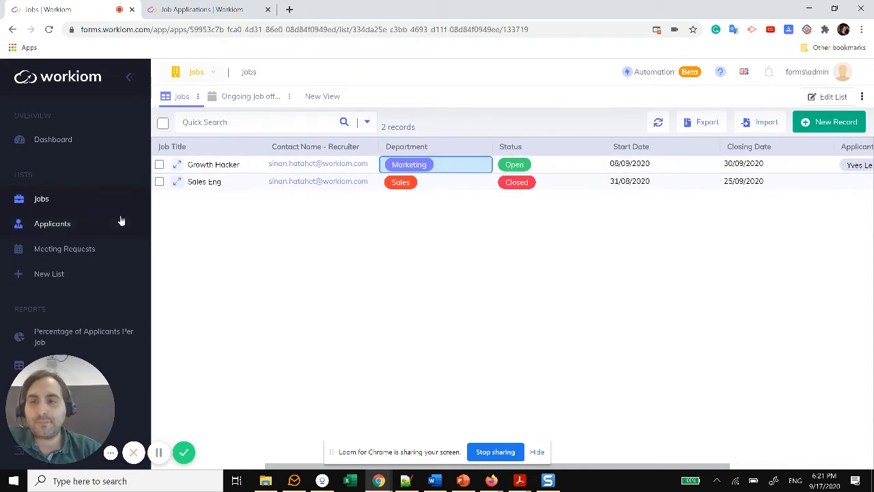
{"action": "left_click", "coordinate": [101, 228]}
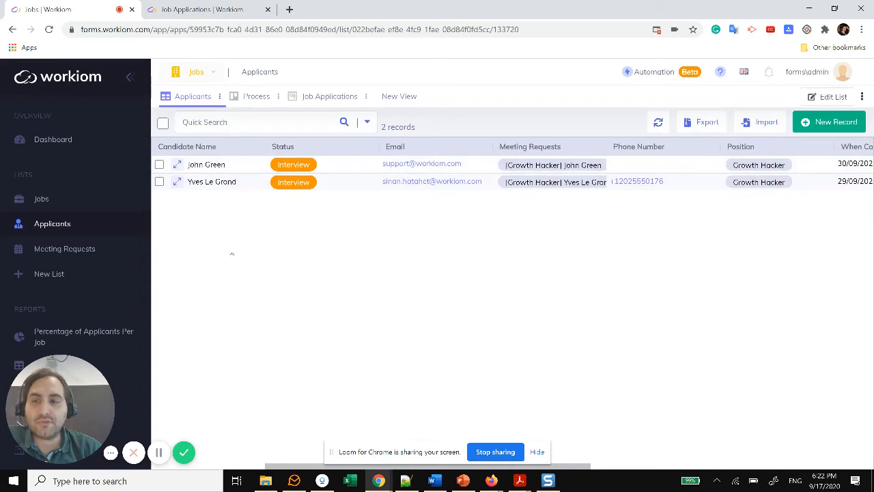
- Look over the Meeting Requests list, then switch to the public Job Applications form
{"action": "left_click", "coordinate": [80, 253]}
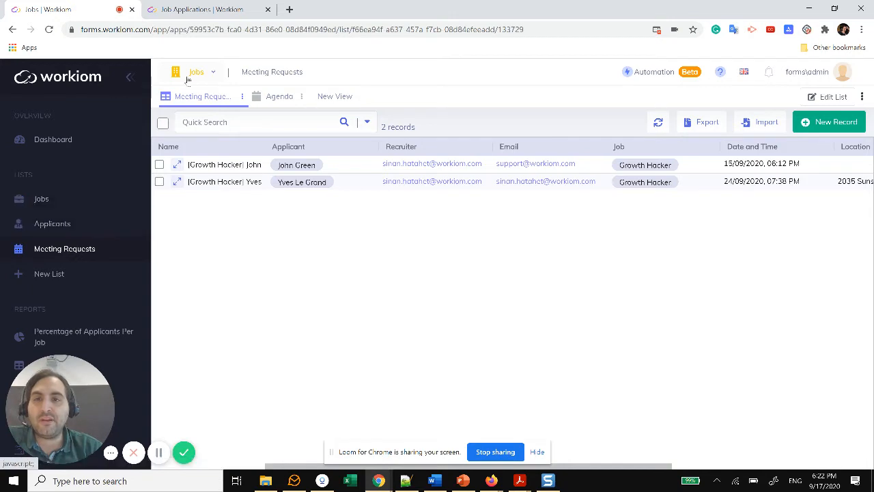
{"action": "left_click", "coordinate": [200, 11]}
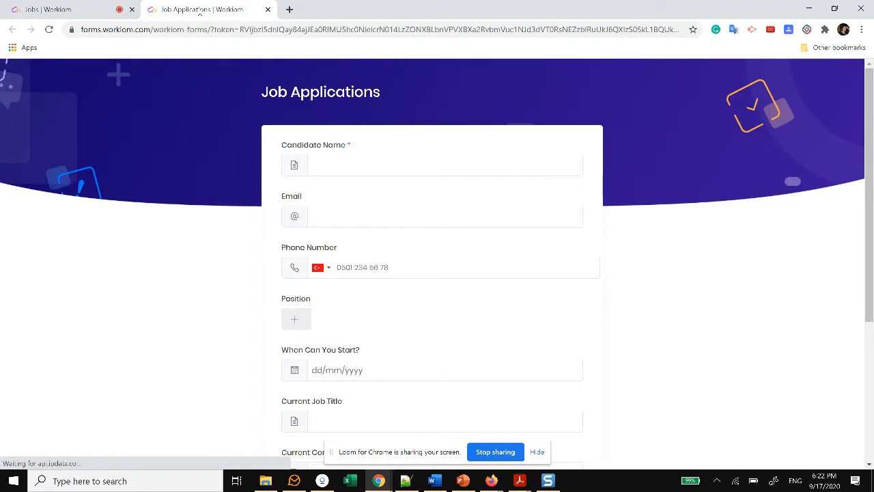
- Enter the candidate's full name and the suggested e-mail address
{"action": "left_click", "coordinate": [340, 164]}
{"action": "type", "text": "Pa"}
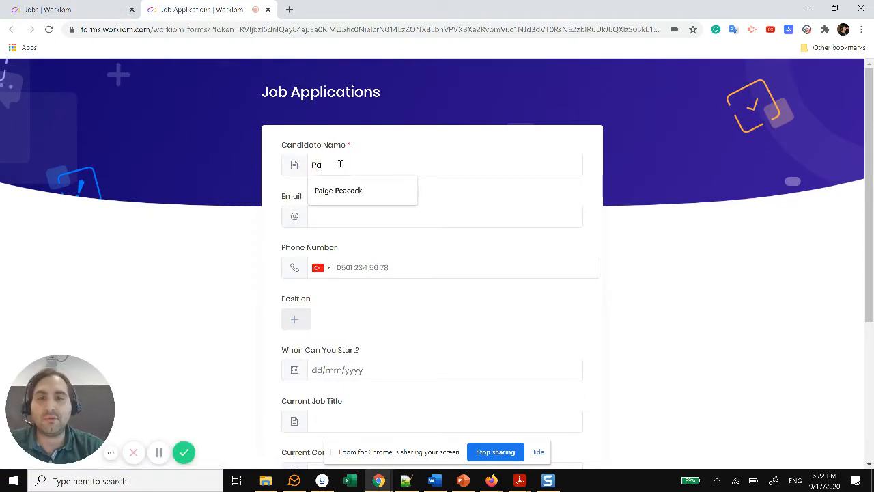
{"action": "type", "text": "ige Peacock"}
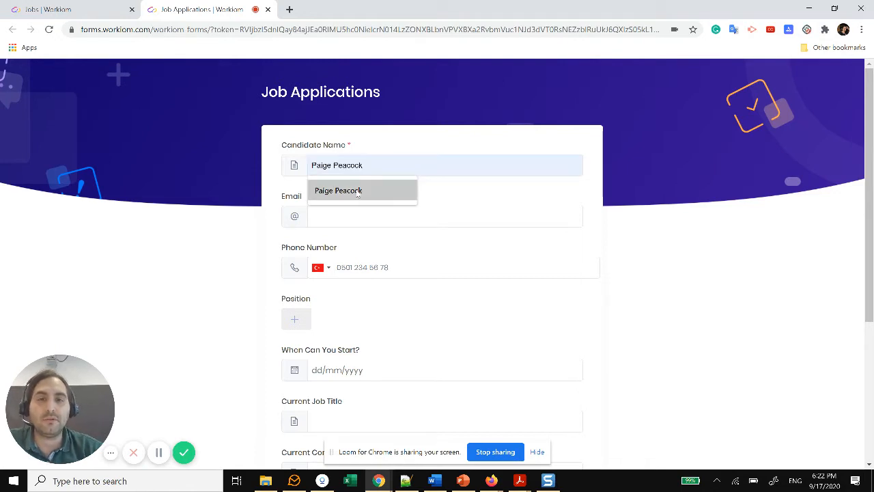
{"action": "left_click", "coordinate": [358, 192]}
{"action": "left_click", "coordinate": [354, 215]}
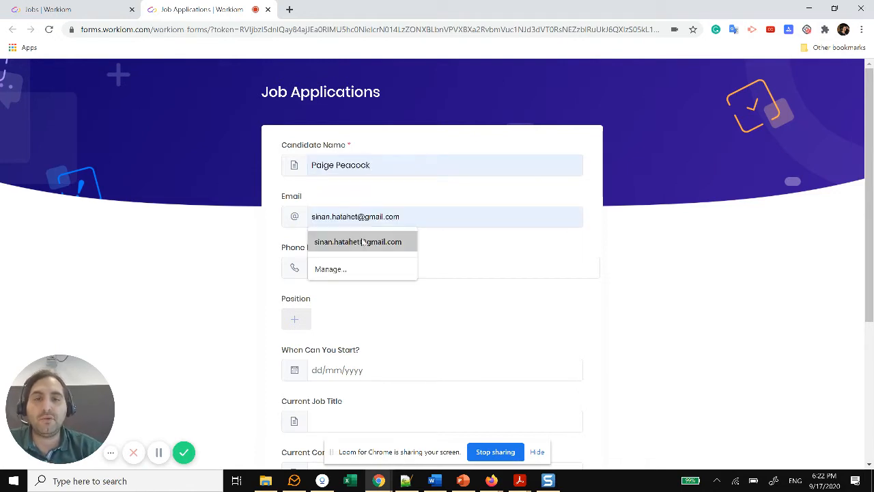
{"action": "left_click", "coordinate": [362, 239]}
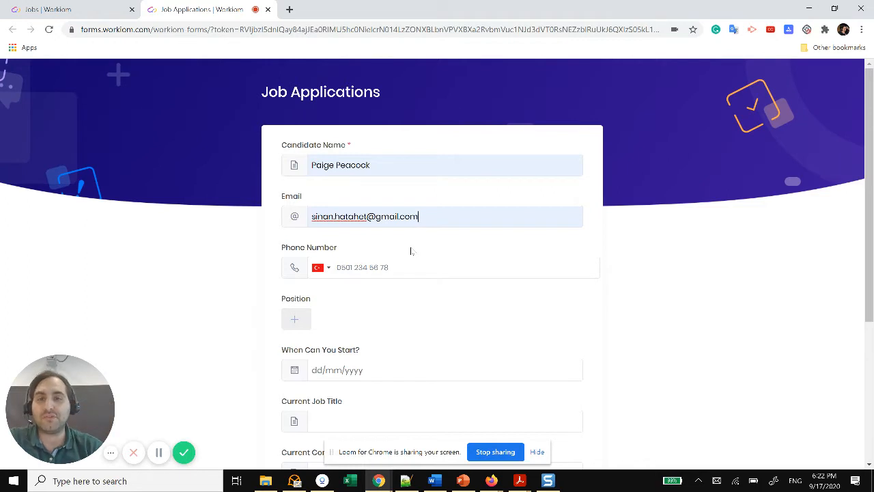
- Set the phone country code to United States and enter the candidate's phone number
{"action": "left_click", "coordinate": [324, 275]}
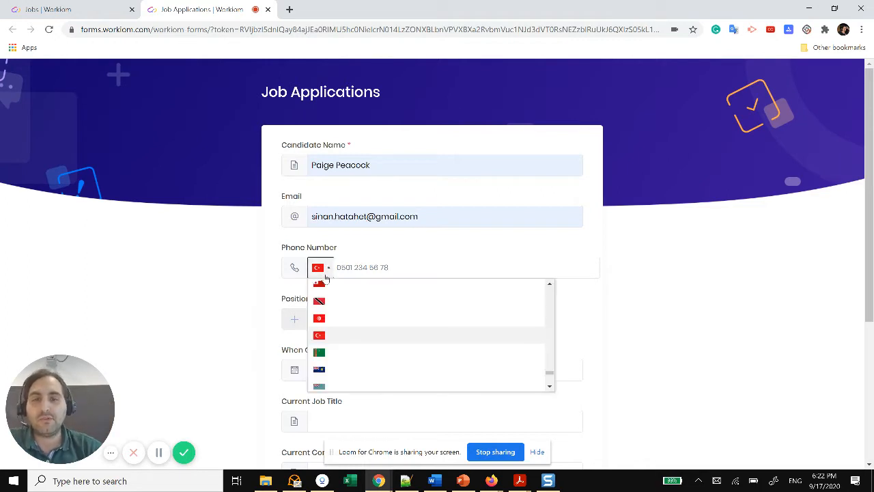
{"action": "key", "text": "u"}
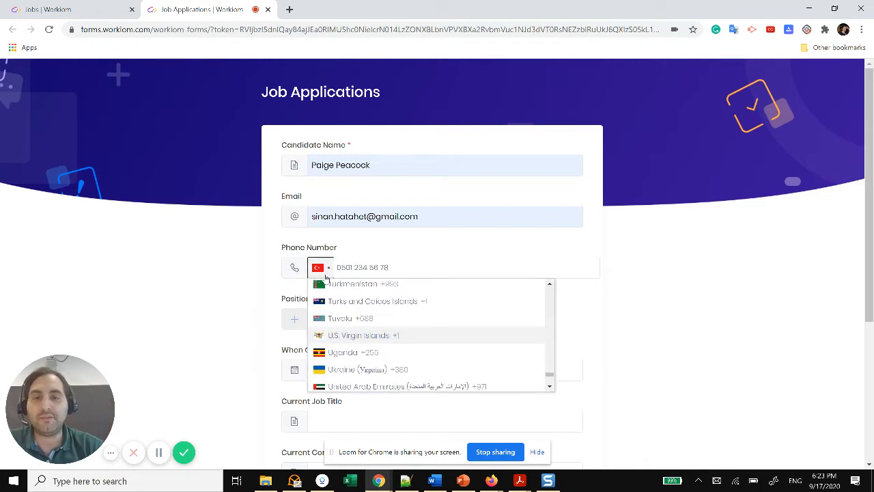
{"action": "key", "text": "n"}
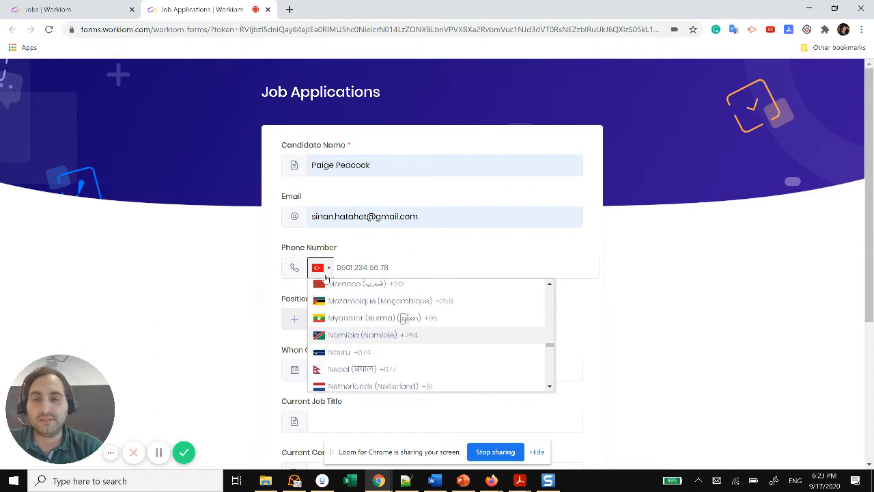
{"action": "key", "text": "u"}
{"action": "key", "text": "n"}
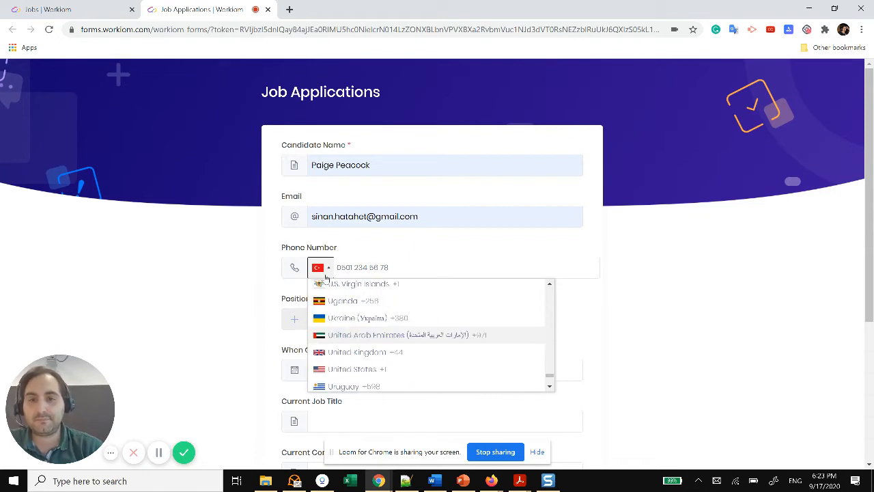
{"action": "left_click", "coordinate": [342, 371]}
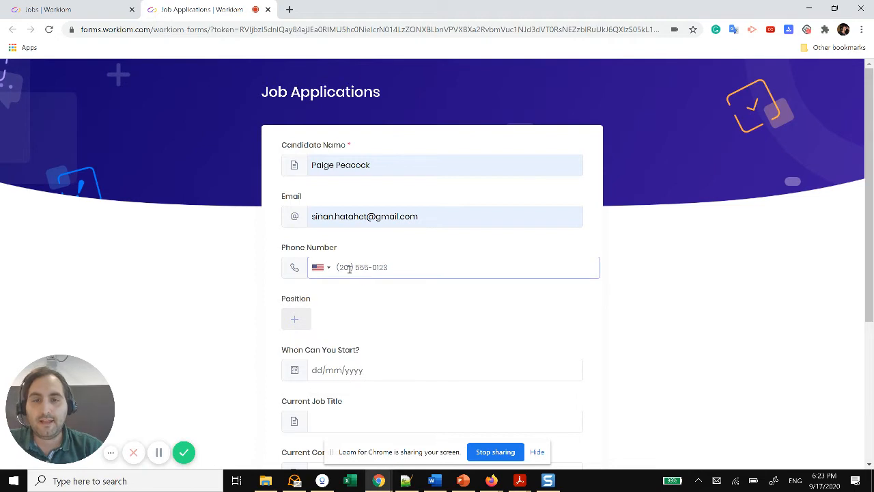
{"action": "type", "text": "201"}
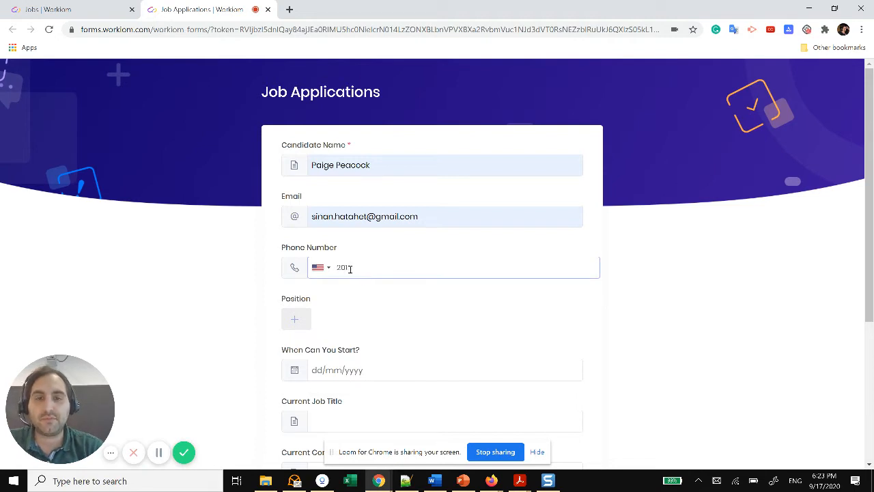
{"action": "type", "text": "555"}
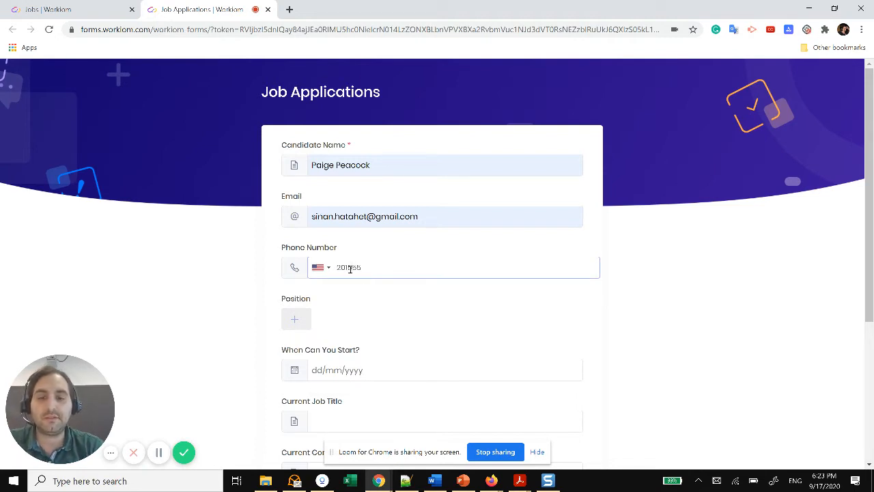
{"action": "type", "text": "1230"}
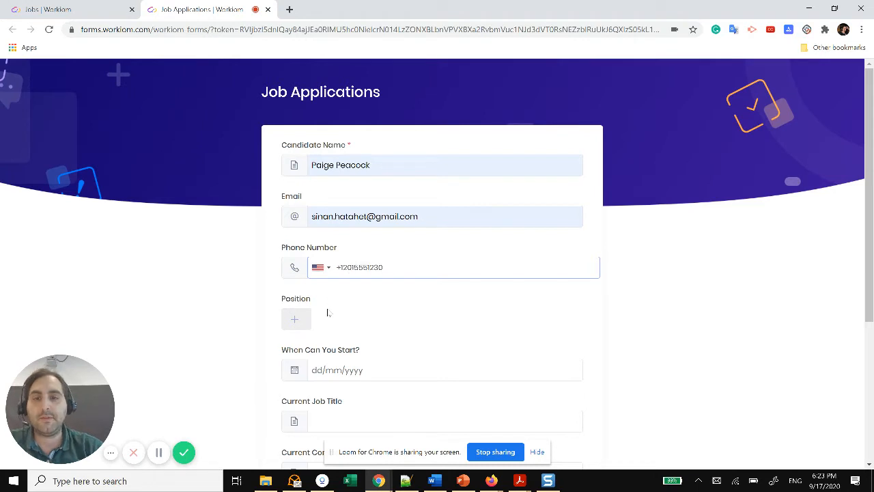
{"action": "left_click", "coordinate": [329, 314]}
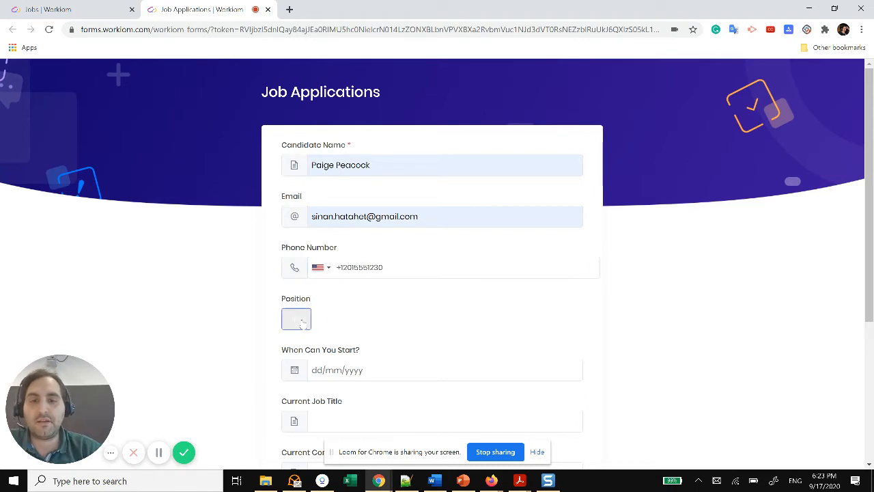
- Choose Growth Hacker as the position and 01/10/2020 as the start date
{"action": "left_click", "coordinate": [301, 325]}
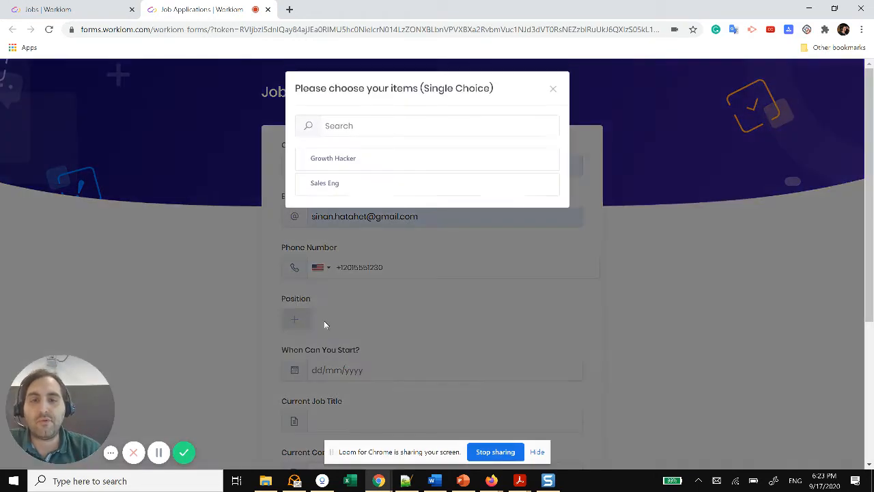
{"action": "left_click", "coordinate": [340, 157]}
{"action": "scroll", "coordinate": [382, 328], "scroll_direction": "down", "scroll_amount": 3}
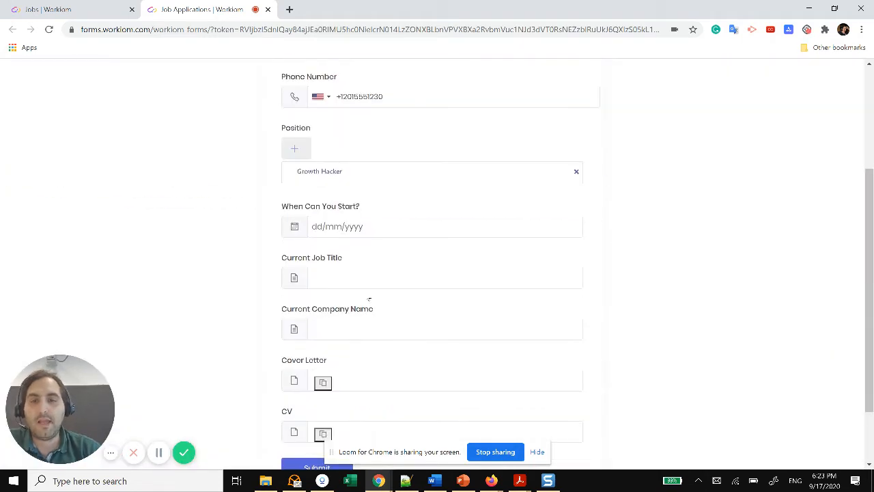
{"action": "left_click", "coordinate": [352, 226]}
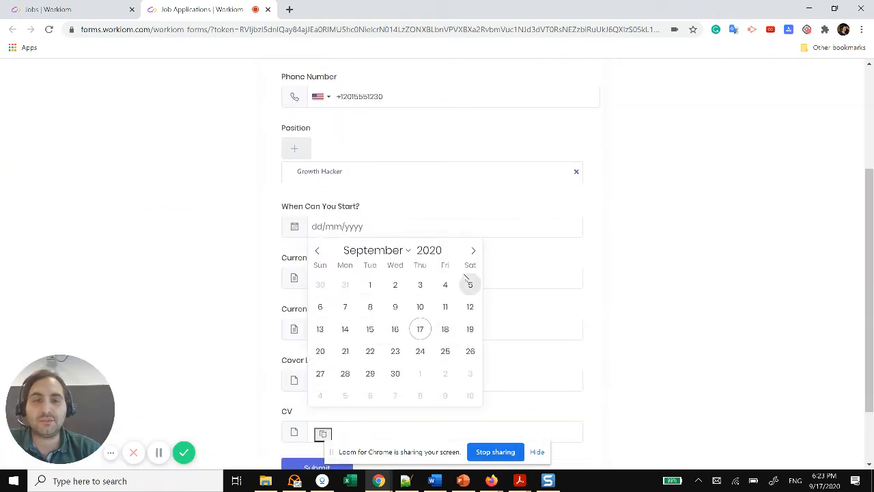
{"action": "left_click", "coordinate": [474, 250]}
{"action": "left_click", "coordinate": [421, 291]}
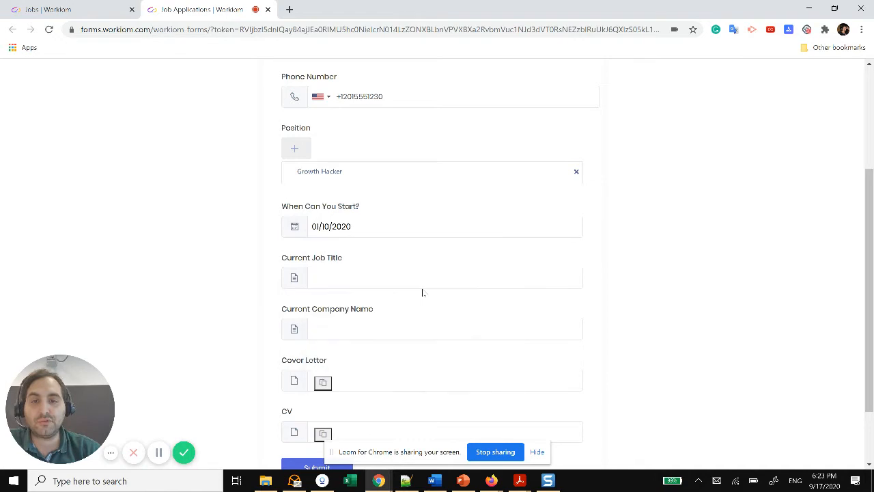
- Fill in the current job title as Online Marketer and the current company name
{"action": "left_click", "coordinate": [366, 280]}
{"action": "left_click", "coordinate": [361, 303]}
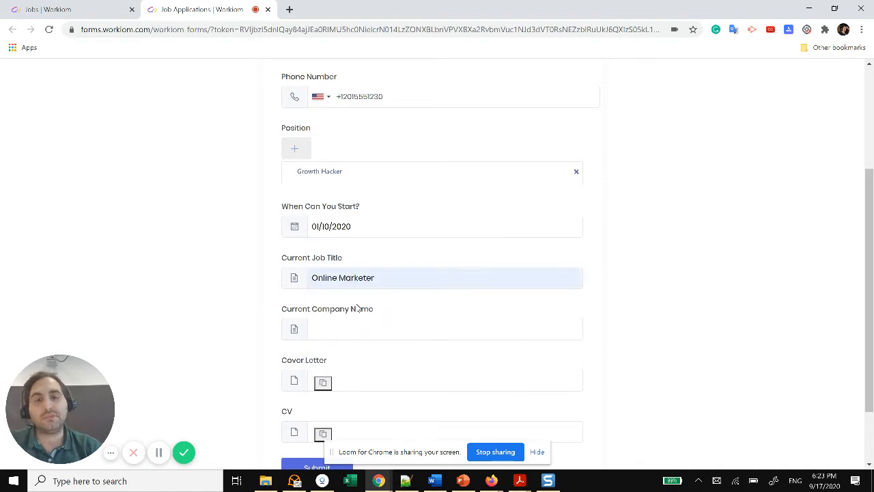
{"action": "left_click", "coordinate": [356, 329]}
{"action": "type", "text": "Kusb"}
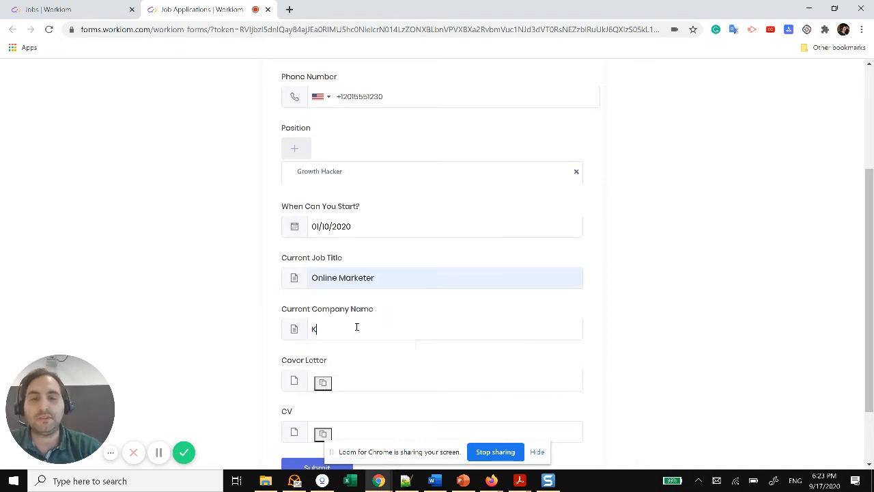
{"action": "key", "text": "BackSpace"}
{"action": "key", "text": "BackSpace"}
{"action": "key", "text": "BackSpace"}
{"action": "type", "text": "ids and"}
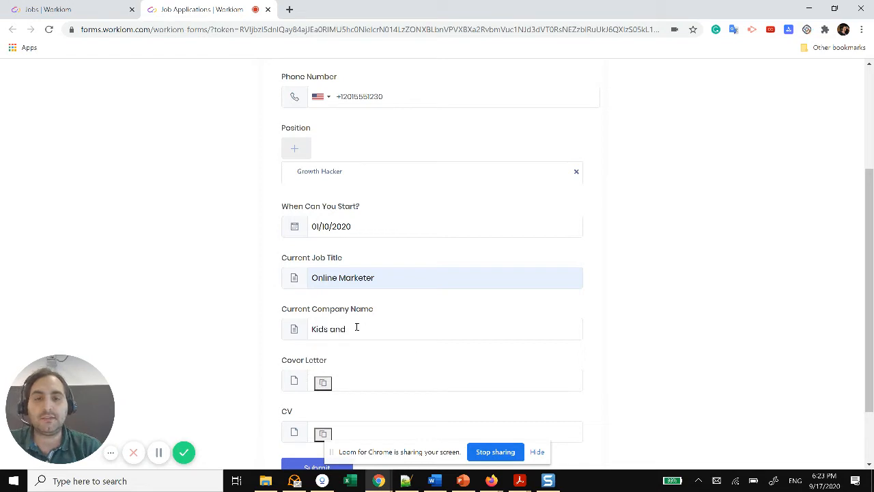
{"action": "type", "text": " Family"}
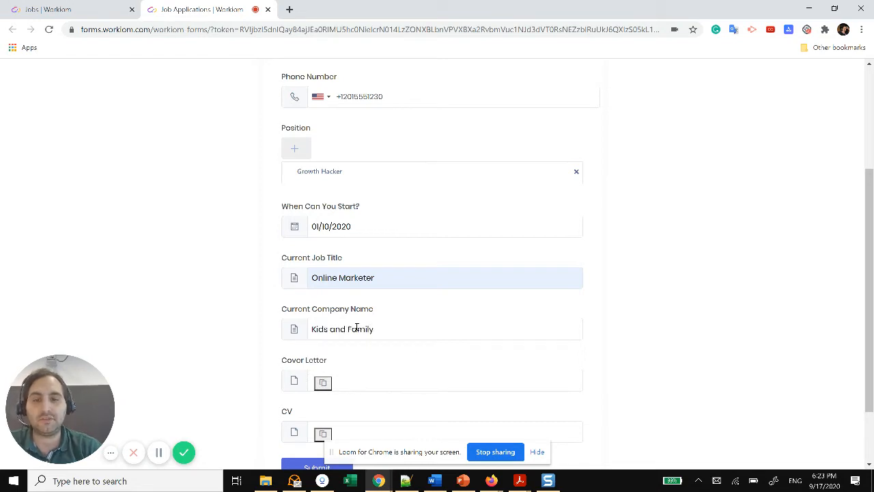
{"action": "scroll", "coordinate": [390, 334], "scroll_direction": "down", "scroll_amount": 2}
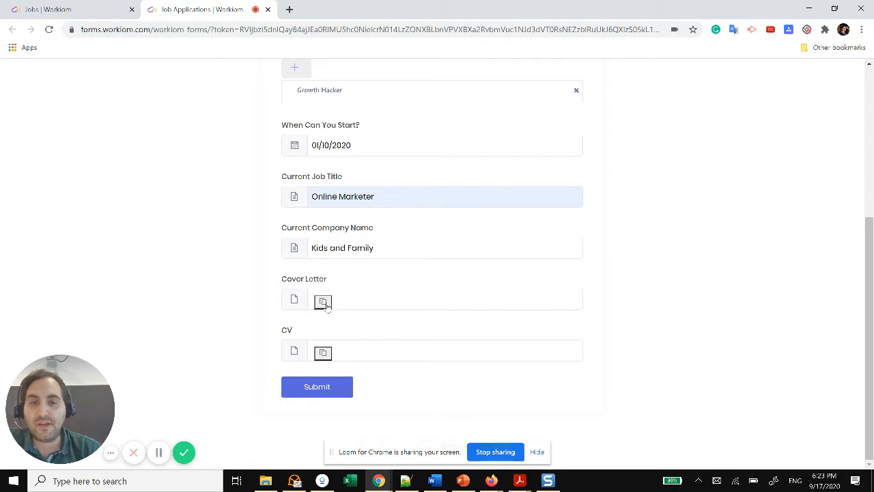
- Attach Receipt (6).pdf as the cover letter and submit the application
{"action": "left_click", "coordinate": [325, 303]}
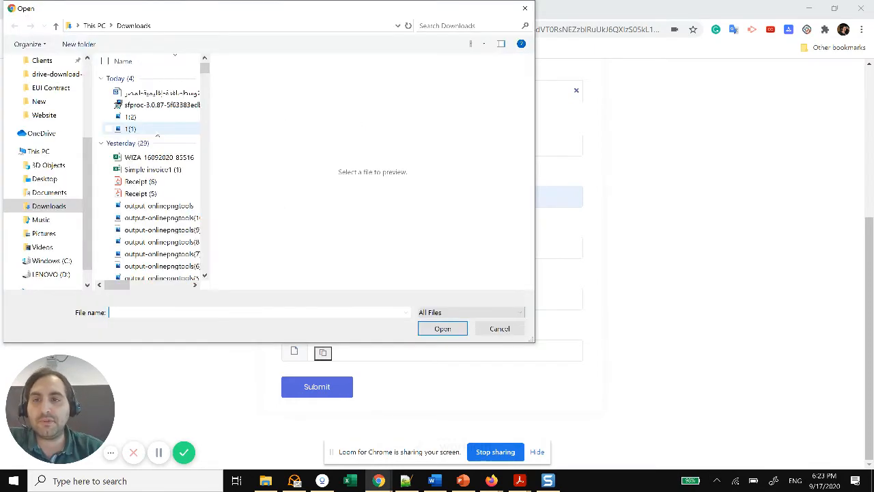
{"action": "left_click", "coordinate": [139, 181]}
{"action": "left_click", "coordinate": [443, 329]}
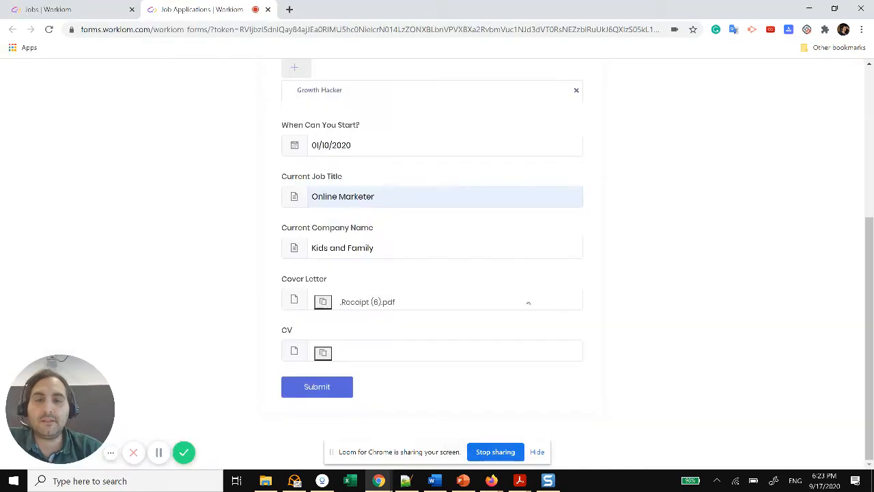
{"action": "left_click", "coordinate": [329, 390]}
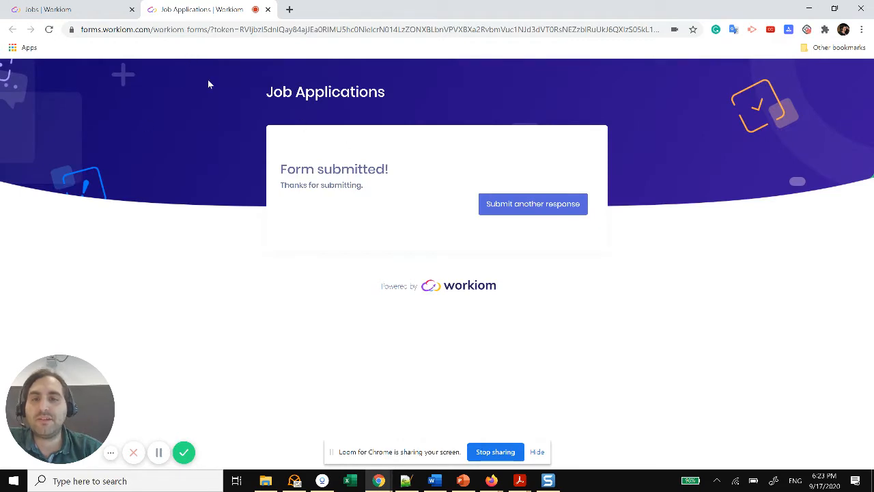
{"action": "left_click", "coordinate": [67, 10]}
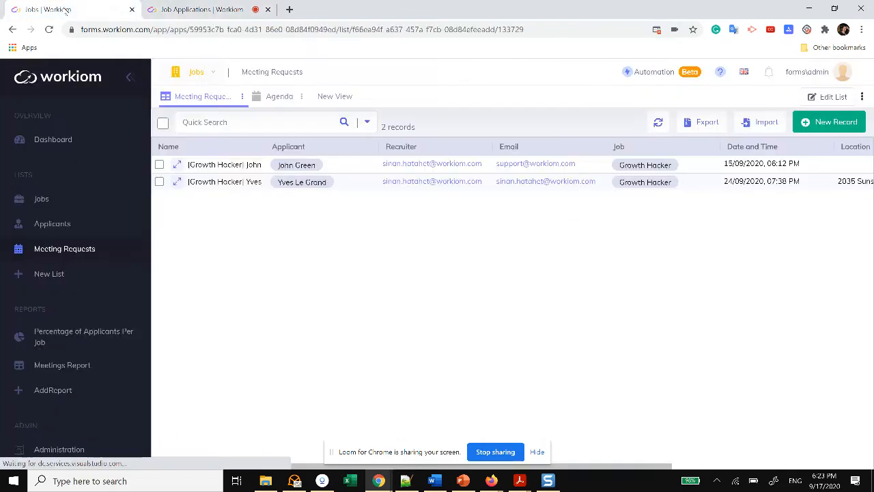
- On the Applicants process board, move the new applicant from No Status through New into Review
{"action": "left_click", "coordinate": [58, 225]}
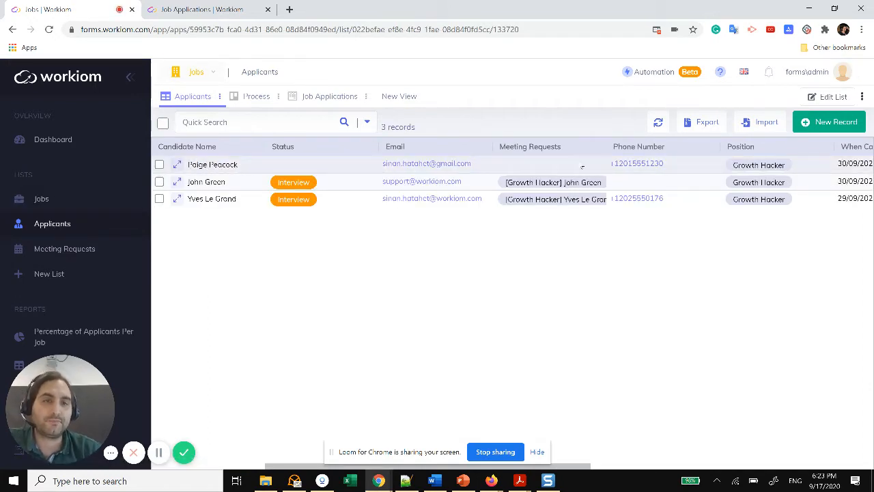
{"action": "left_click", "coordinate": [254, 96]}
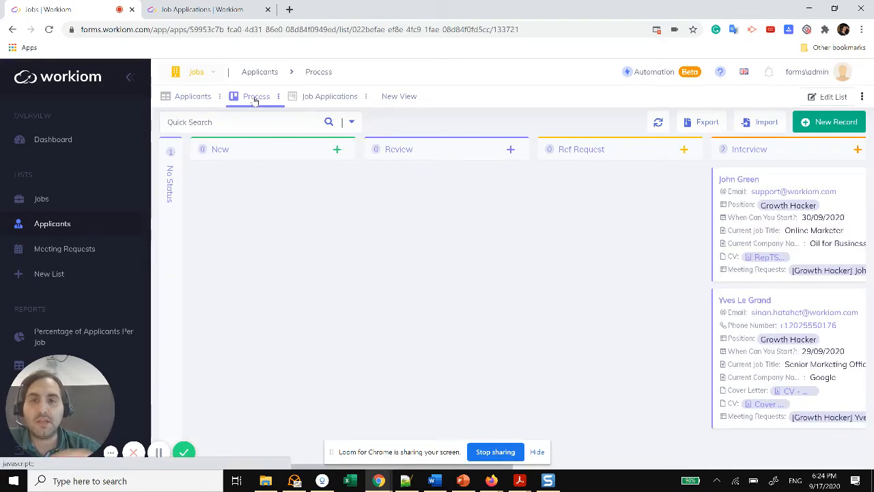
{"action": "left_click", "coordinate": [169, 197]}
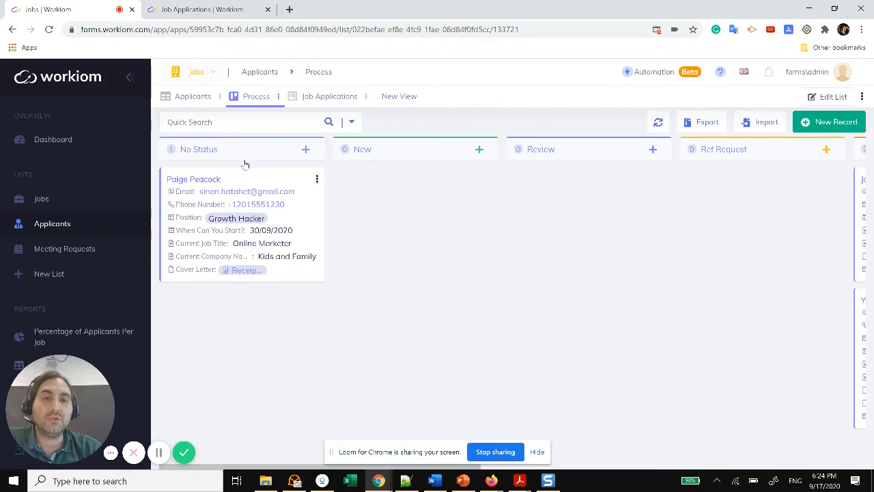
{"action": "left_click_drag", "start_coordinate": [246, 180], "coordinate": [384, 186]}
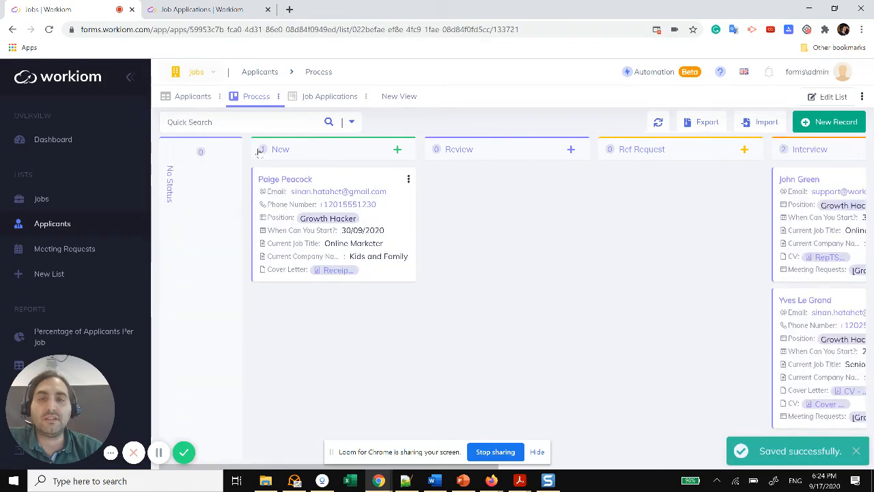
{"action": "left_click_drag", "start_coordinate": [302, 182], "coordinate": [424, 188]}
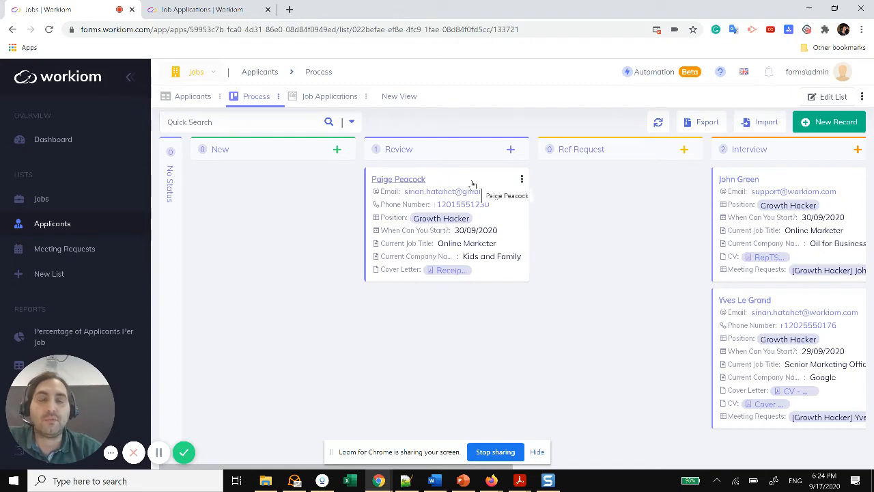
{"action": "left_click", "coordinate": [65, 249]}
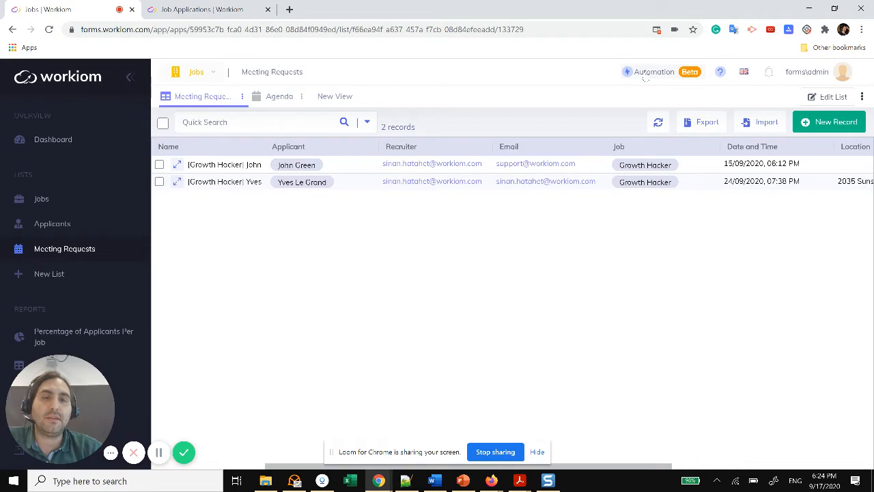
- Open the New Meeting Request automation and inspect its Send Email To, CC and message fields
{"action": "left_click", "coordinate": [647, 73]}
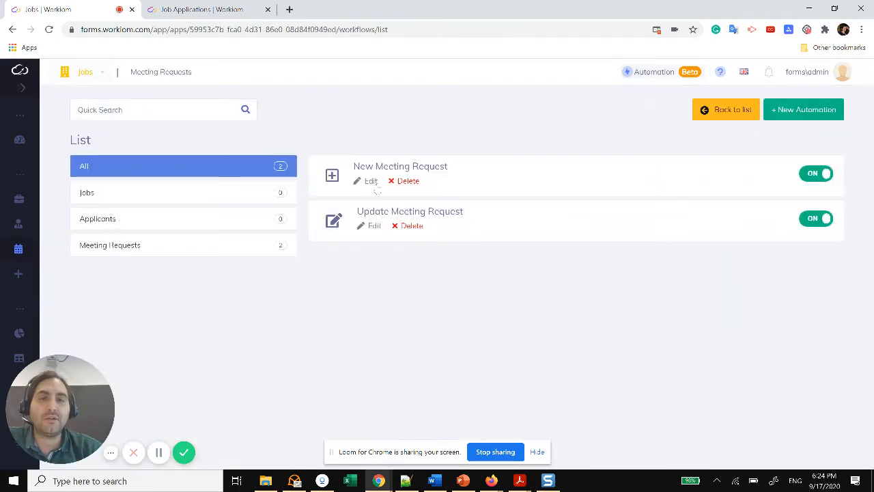
{"action": "left_click", "coordinate": [370, 181]}
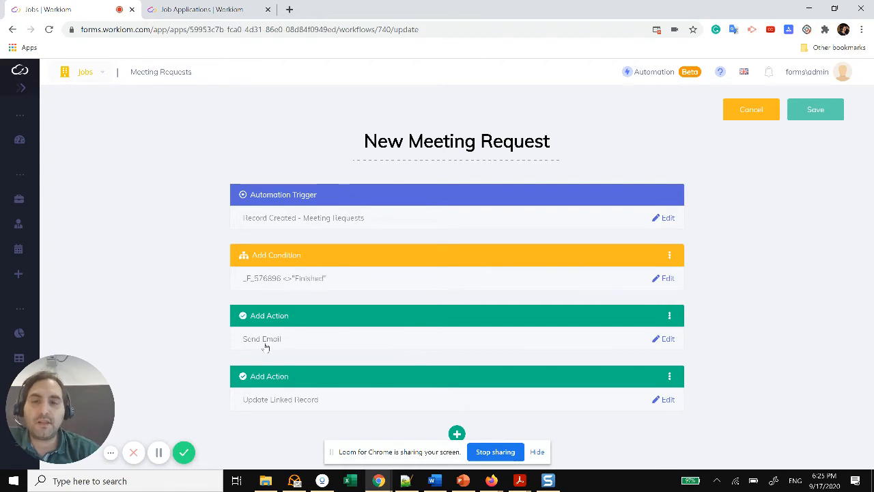
{"action": "left_click", "coordinate": [320, 343]}
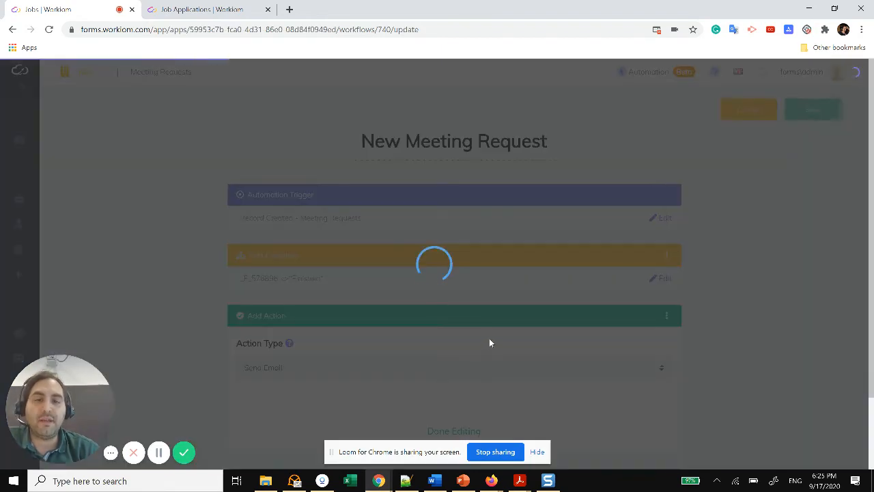
{"action": "scroll", "coordinate": [499, 341], "scroll_direction": "down", "scroll_amount": 2}
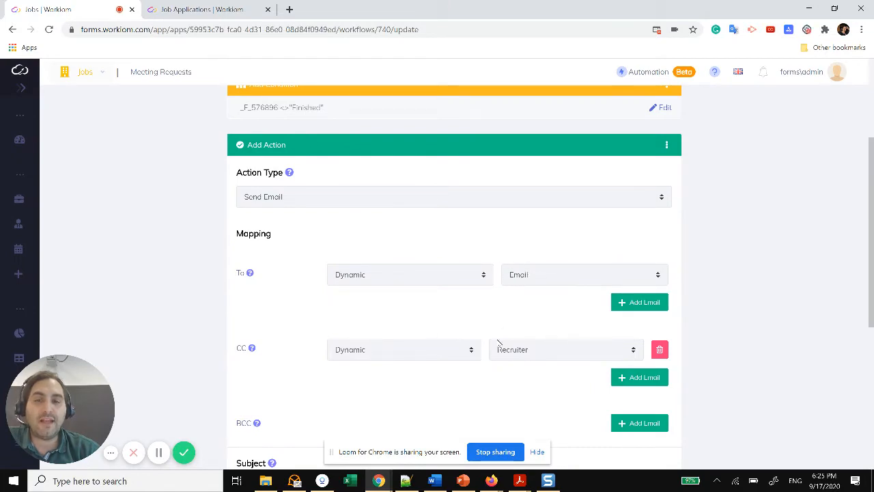
{"action": "scroll", "coordinate": [586, 328], "scroll_direction": "down", "scroll_amount": 4}
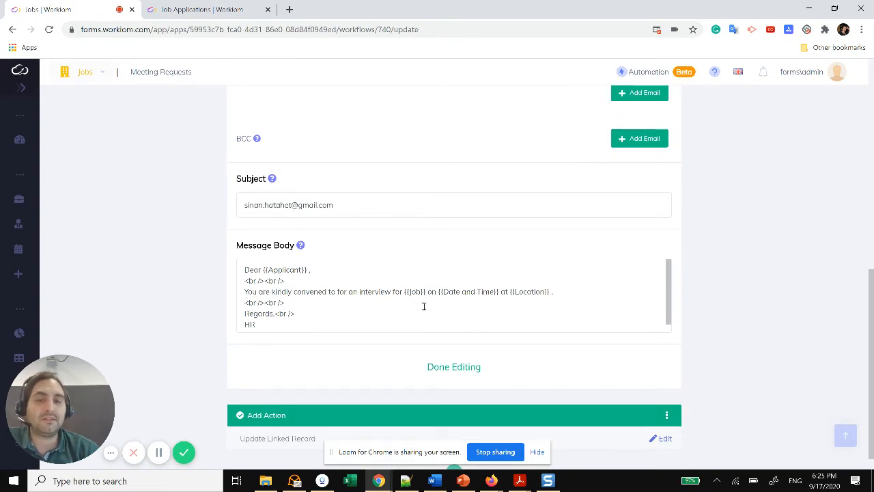
{"action": "left_click_drag", "start_coordinate": [422, 293], "coordinate": [407, 294]}
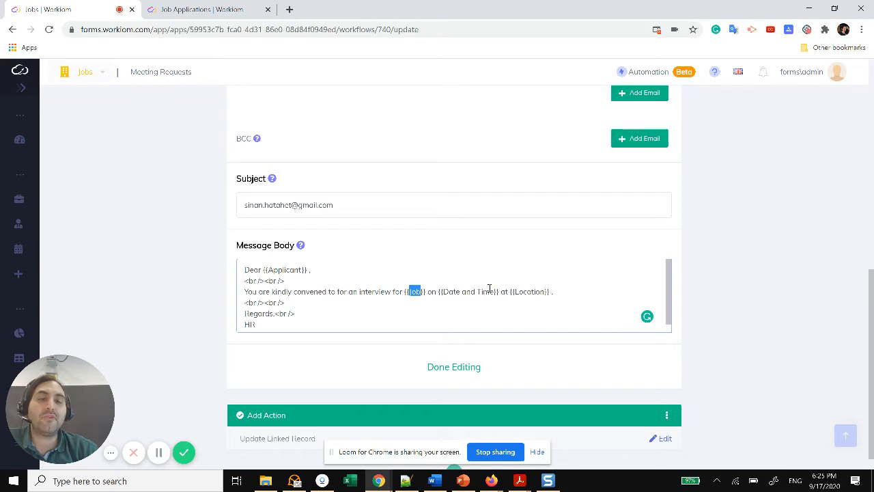
{"action": "left_click", "coordinate": [468, 367]}
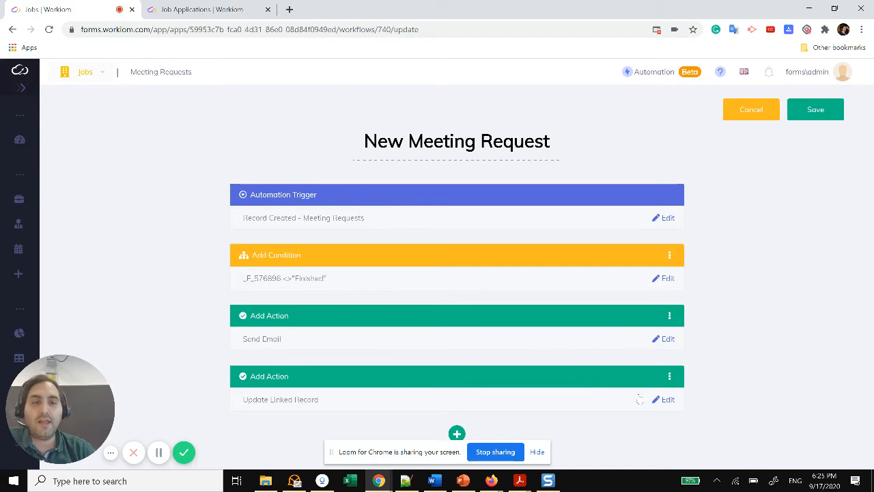
- Inspect the Update Linked Record action setting Status to Interview, then cancel out without saving
{"action": "left_click", "coordinate": [667, 400]}
{"action": "scroll", "coordinate": [545, 366], "scroll_direction": "down", "scroll_amount": 3}
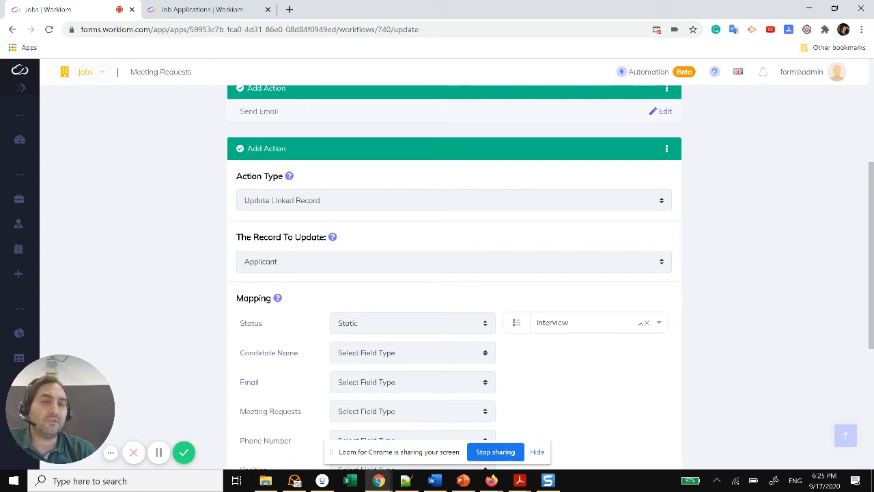
{"action": "scroll", "coordinate": [694, 328], "scroll_direction": "up", "scroll_amount": 2}
{"action": "scroll", "coordinate": [690, 341], "scroll_direction": "down", "scroll_amount": 6}
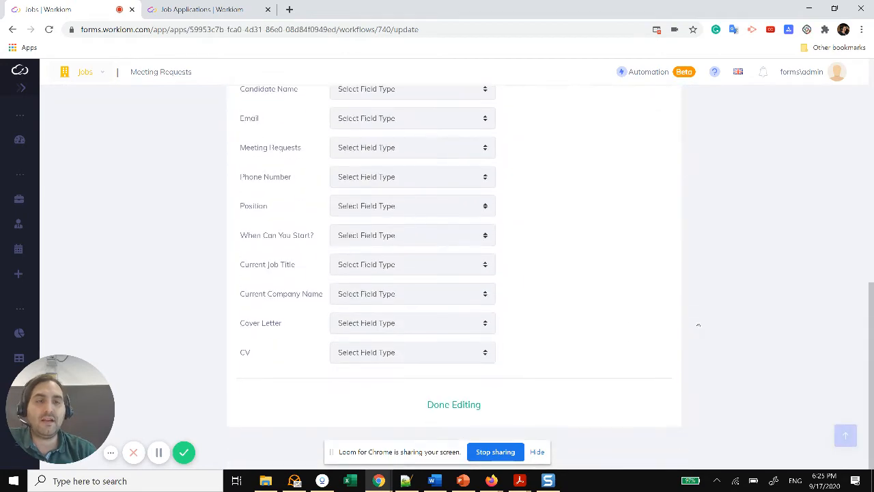
{"action": "scroll", "coordinate": [699, 324], "scroll_direction": "up", "scroll_amount": 9}
{"action": "left_click", "coordinate": [764, 113]}
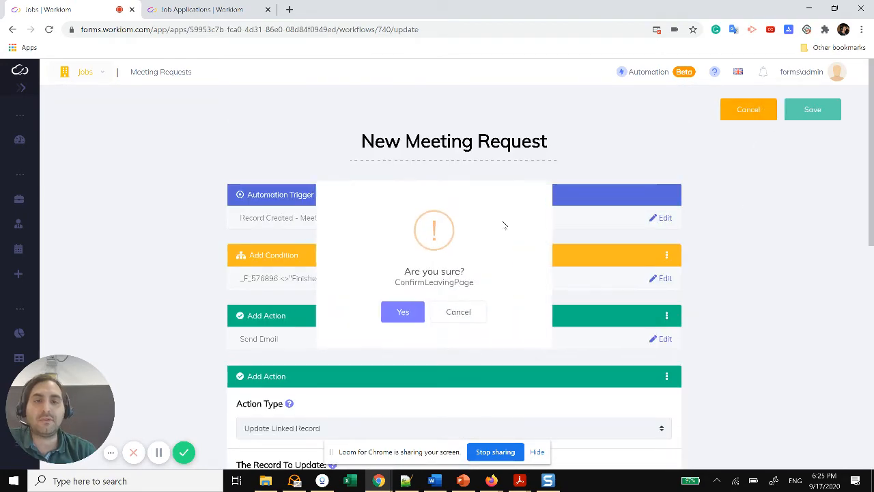
{"action": "left_click", "coordinate": [399, 313]}
- Open the Meeting Requests list and start a blank new record
{"action": "mouse_move", "coordinate": [7, 185]}
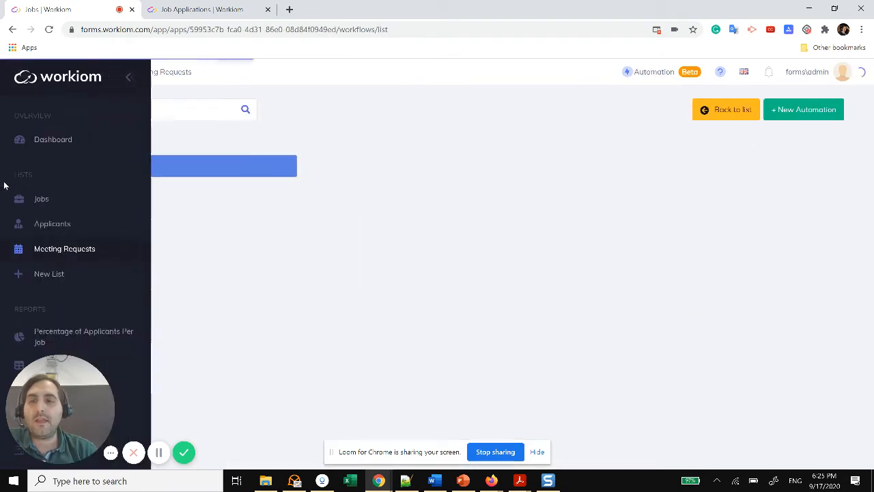
{"action": "left_click", "coordinate": [60, 249]}
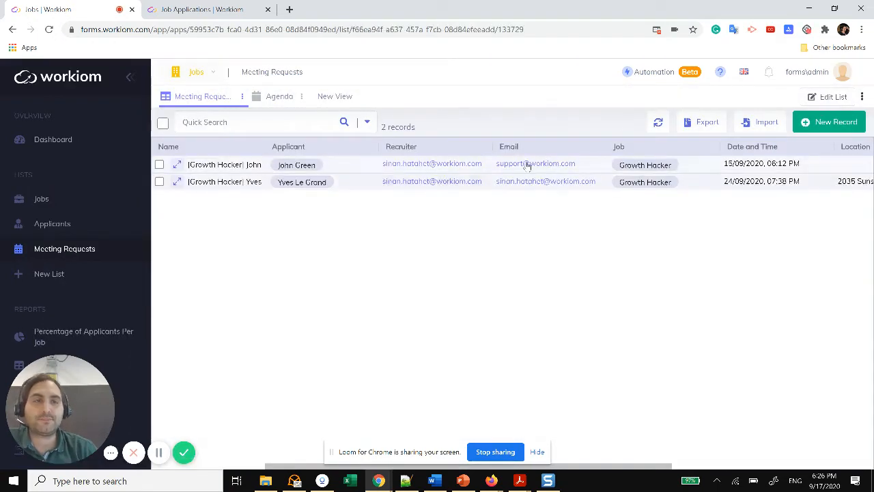
{"action": "left_click", "coordinate": [812, 124]}
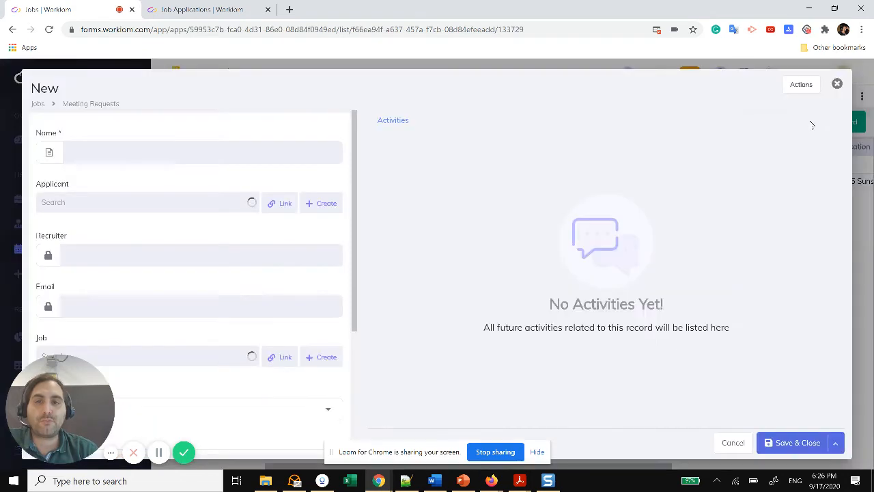
- Link the new test applicant to the meeting request and check the Name and Recruiter fields
{"action": "left_click", "coordinate": [160, 208]}
{"action": "left_click", "coordinate": [146, 228]}
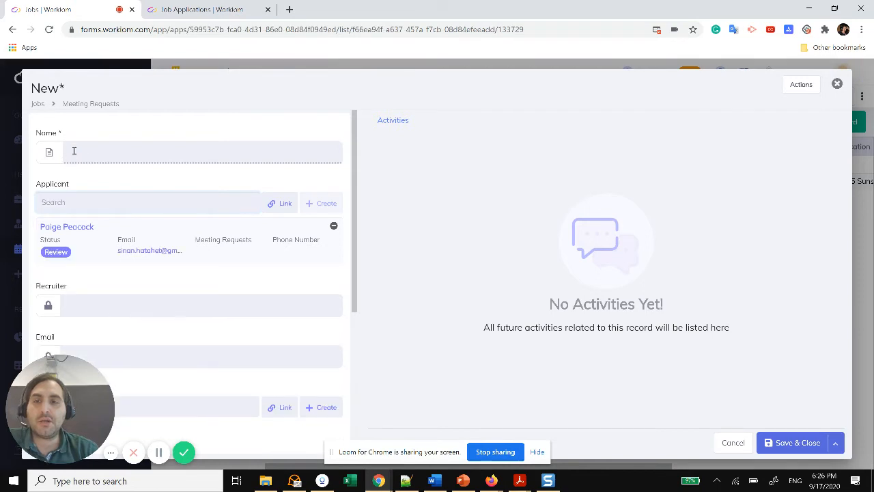
{"action": "left_click", "coordinate": [236, 151]}
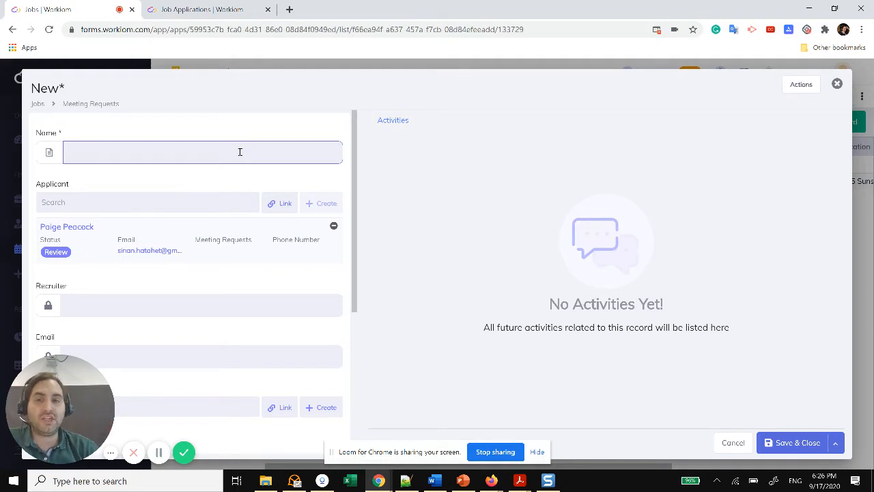
{"action": "scroll", "coordinate": [93, 250], "scroll_direction": "down", "scroll_amount": 2}
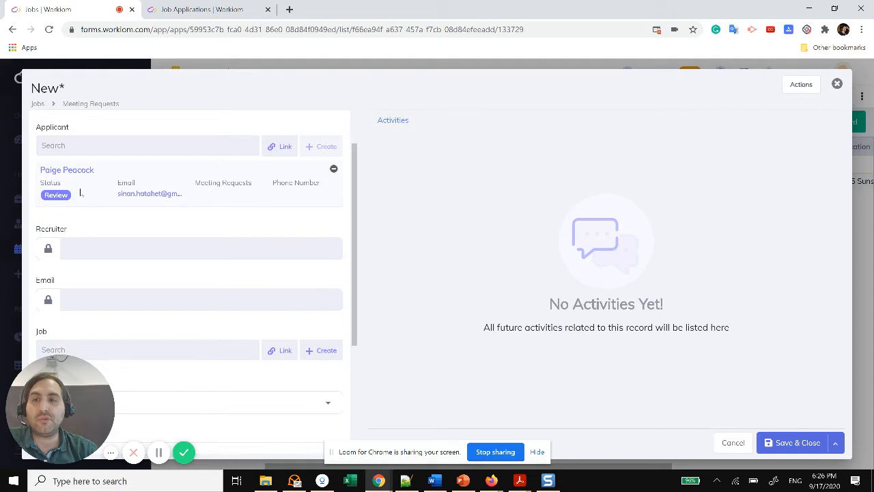
{"action": "scroll", "coordinate": [80, 193], "scroll_direction": "up", "scroll_amount": 2}
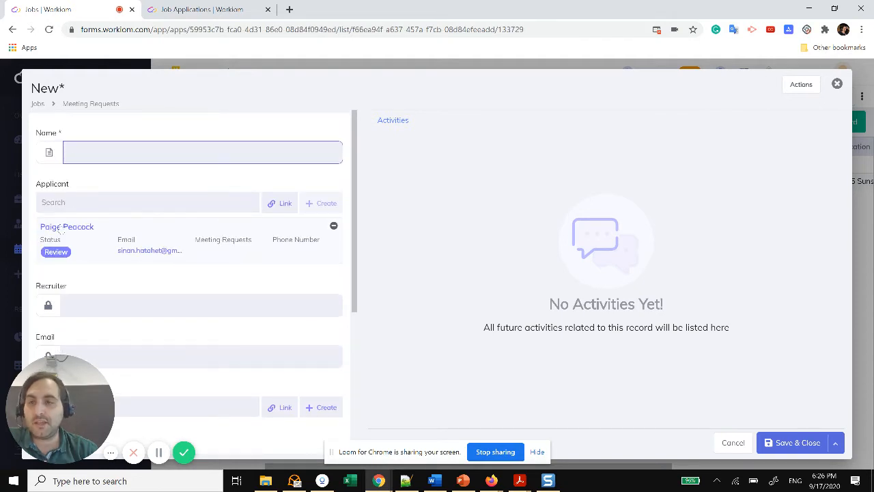
{"action": "scroll", "coordinate": [224, 261], "scroll_direction": "down", "scroll_amount": 4}
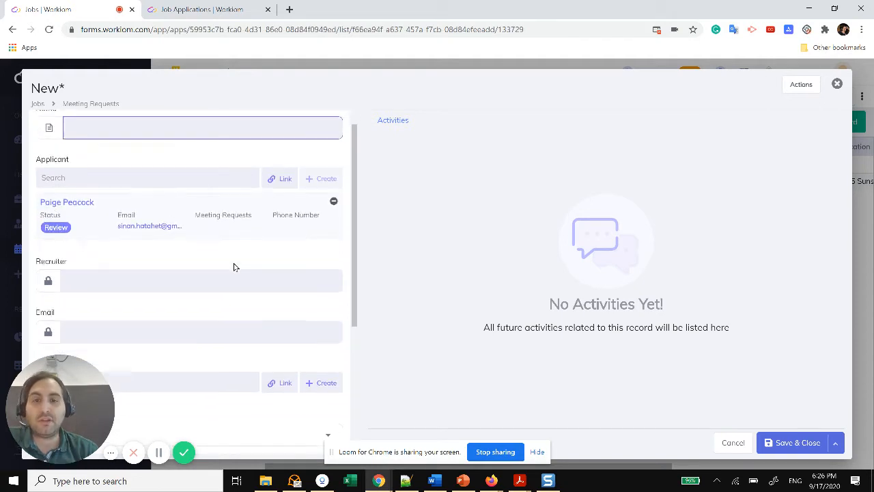
{"action": "left_click", "coordinate": [121, 196]}
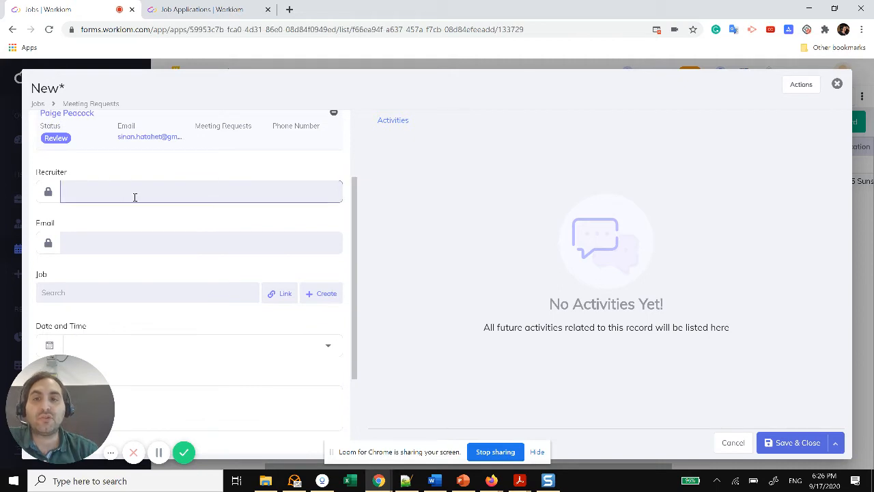
- Link the Growth Hacker job (Marketing, Open) to the meeting request
{"action": "left_click", "coordinate": [142, 301]}
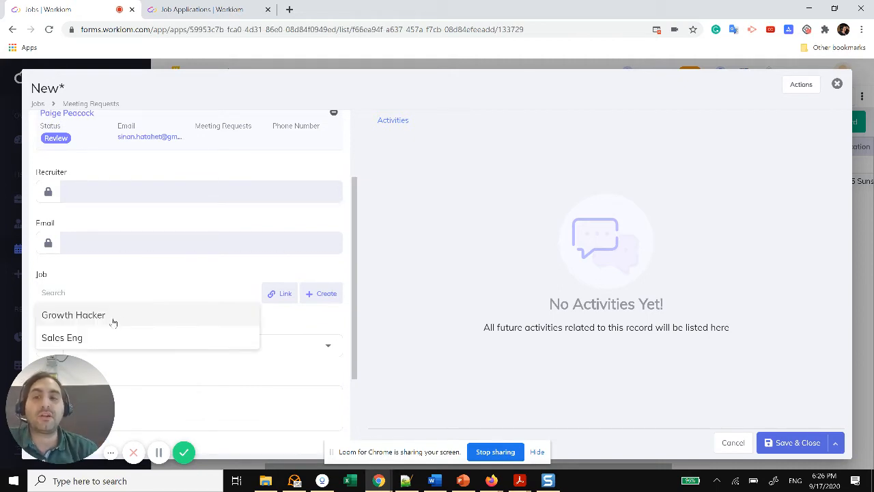
{"action": "left_click", "coordinate": [113, 321]}
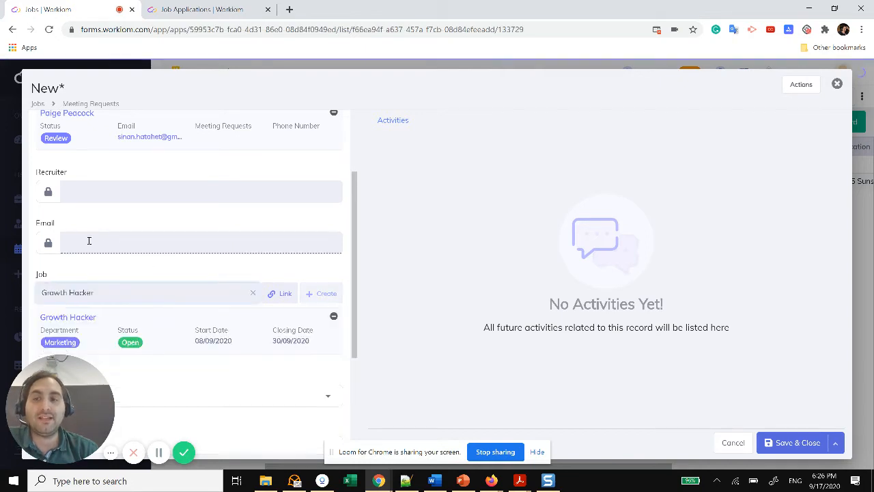
{"action": "scroll", "coordinate": [145, 247], "scroll_direction": "down", "scroll_amount": 2}
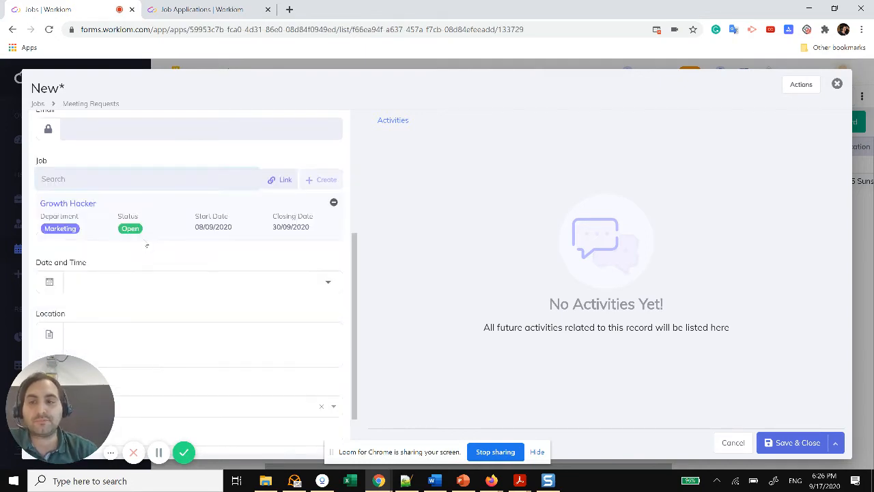
{"action": "scroll", "coordinate": [139, 211], "scroll_direction": "up", "scroll_amount": 2}
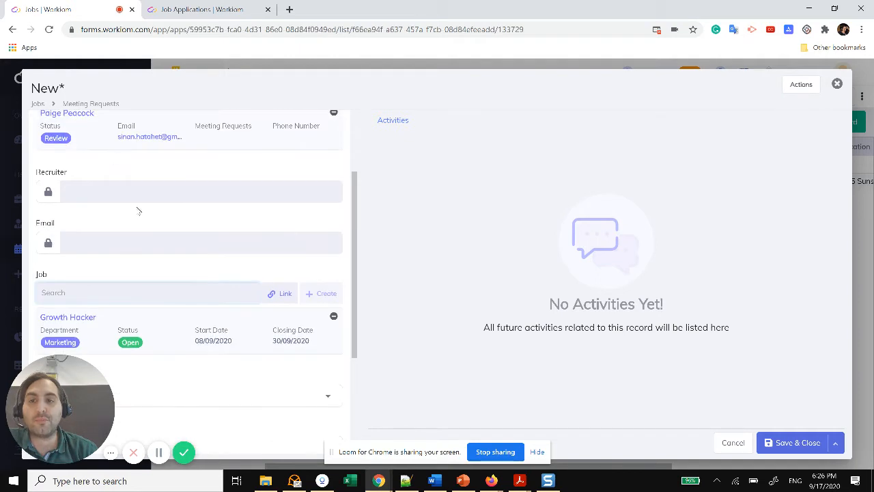
{"action": "scroll", "coordinate": [189, 227], "scroll_direction": "down", "scroll_amount": 2}
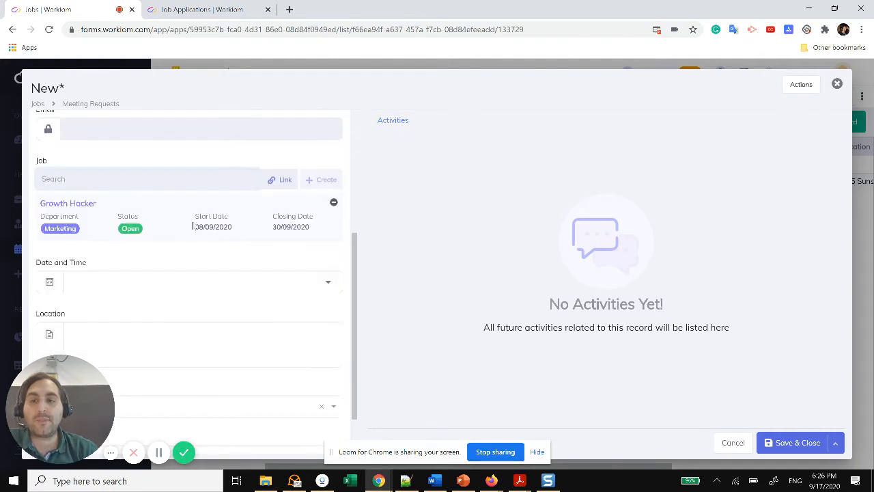
- Set the meeting's Date and Time to 23/09/2020, 10:00 AM
{"action": "left_click", "coordinate": [329, 284]}
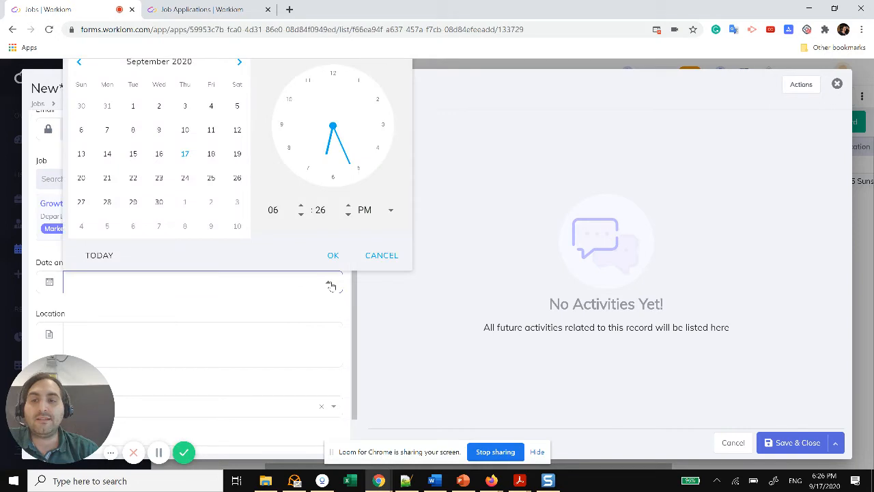
{"action": "left_click", "coordinate": [159, 180]}
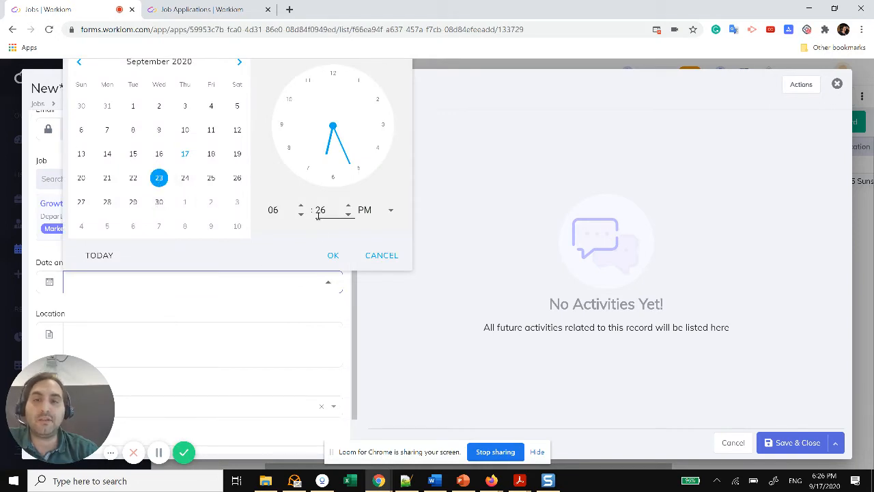
{"action": "left_click", "coordinate": [282, 210]}
{"action": "double_click", "coordinate": [246, 210]}
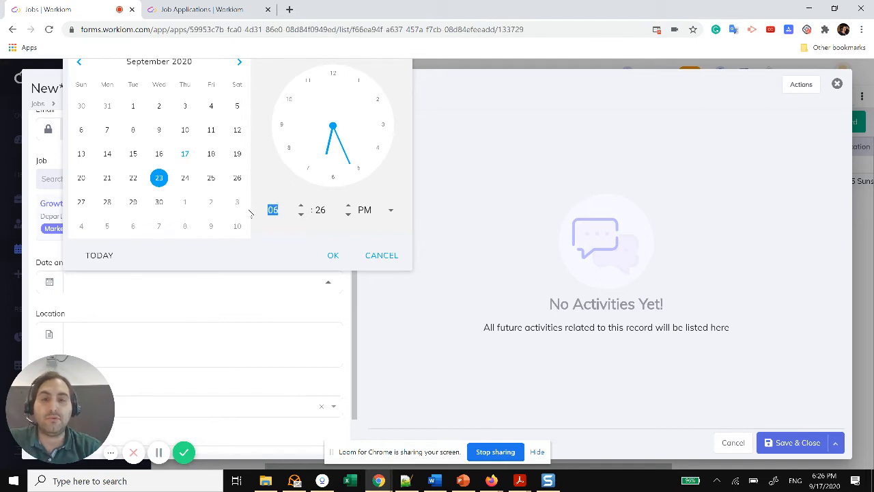
{"action": "type", "text": "10"}
{"action": "key", "text": "Tab"}
{"action": "type", "text": "00"}
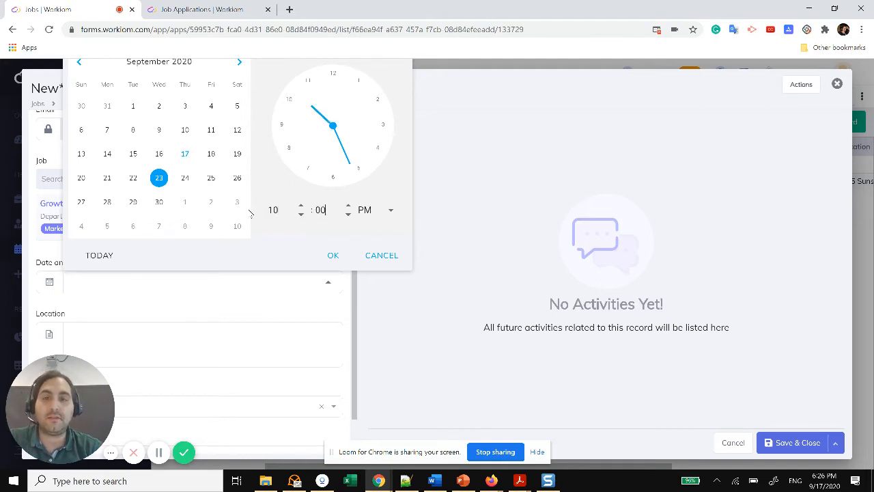
{"action": "key", "text": "Tab"}
{"action": "key", "text": "a"}
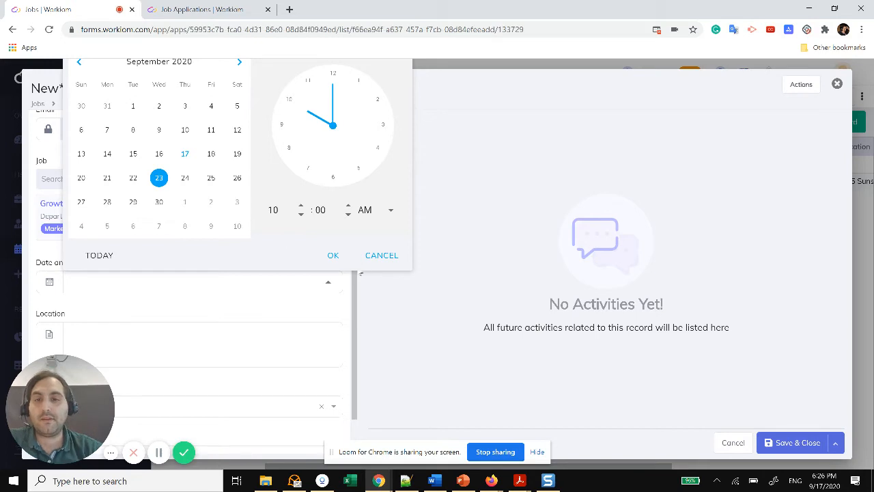
{"action": "left_click", "coordinate": [332, 257]}
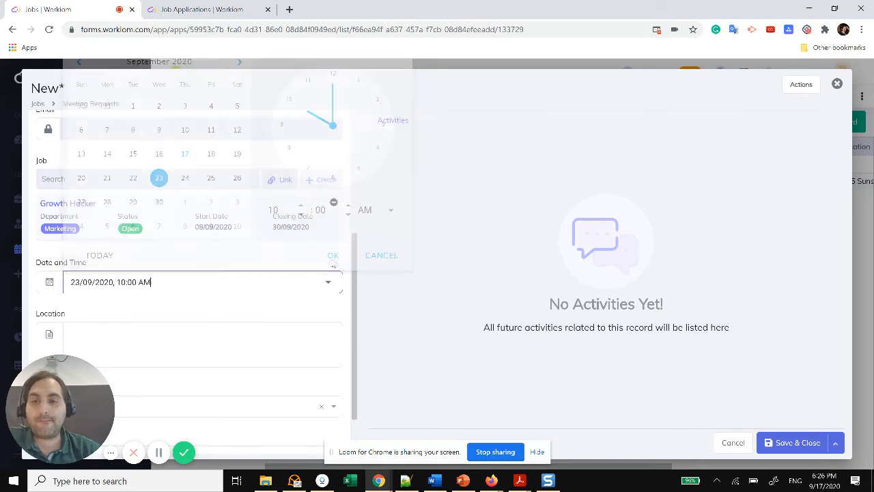
- Enter 'Headquarters' as the meeting request's Location, correcting the typo
{"action": "left_click", "coordinate": [263, 347]}
{"action": "type", "text": "Hea"}
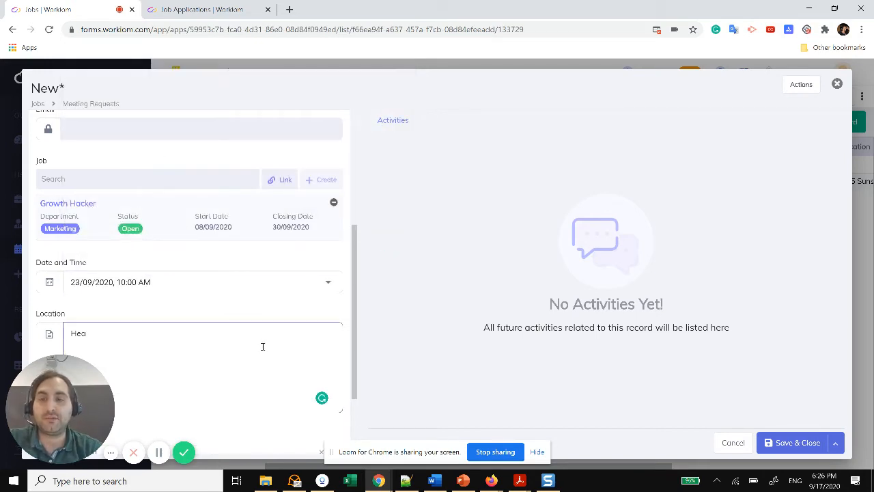
{"action": "type", "text": "dua"}
{"action": "key", "text": "BackSpace"}
{"action": "key", "text": "BackSpace"}
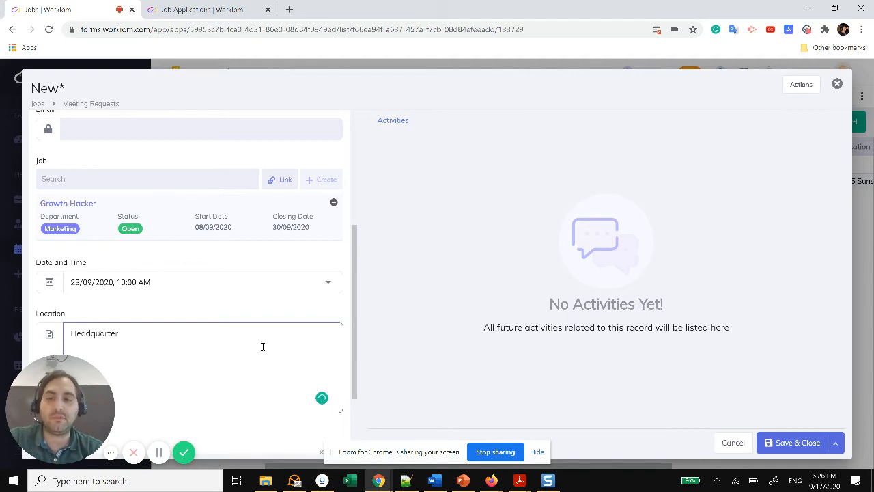
{"action": "type", "text": "quarters"}
{"action": "scroll", "coordinate": [318, 313], "scroll_direction": "down", "scroll_amount": 2}
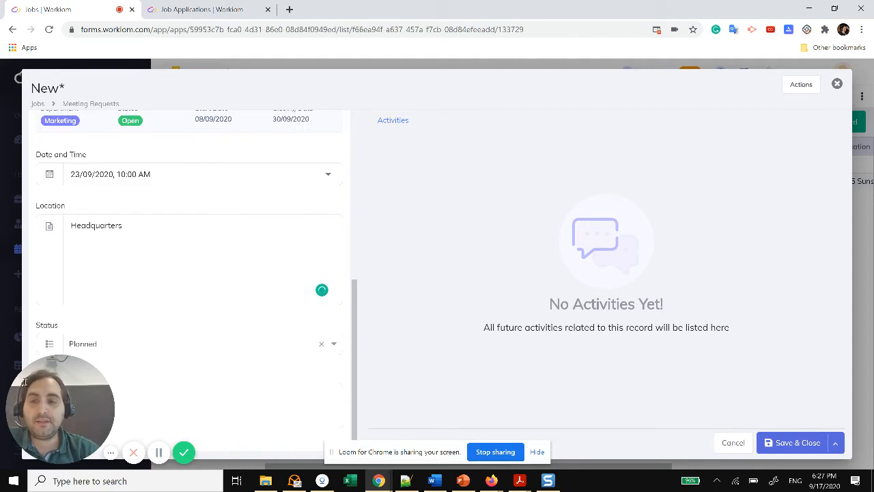
{"action": "left_click_drag", "start_coordinate": [73, 392], "coordinate": [80, 208]}
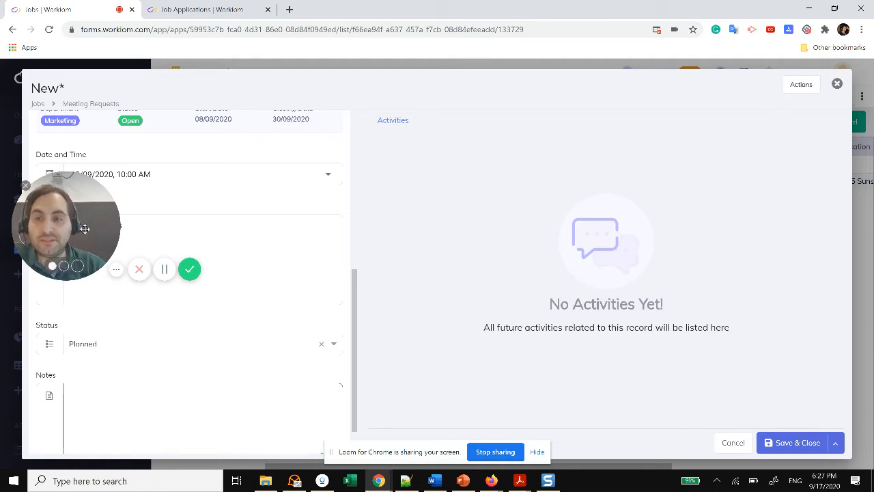
- Save the meeting request with Save And Continue and dismiss the Saved successfully toast
{"action": "left_click", "coordinate": [835, 442]}
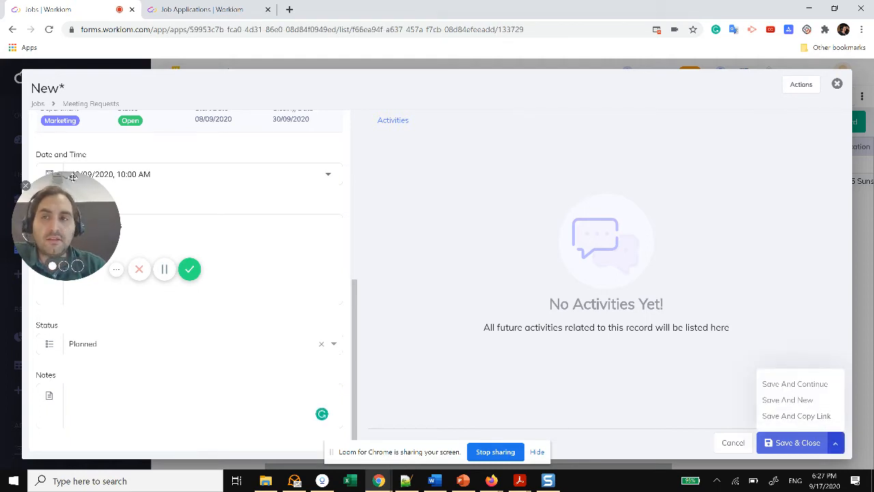
{"action": "left_click_drag", "start_coordinate": [72, 178], "coordinate": [63, 17]}
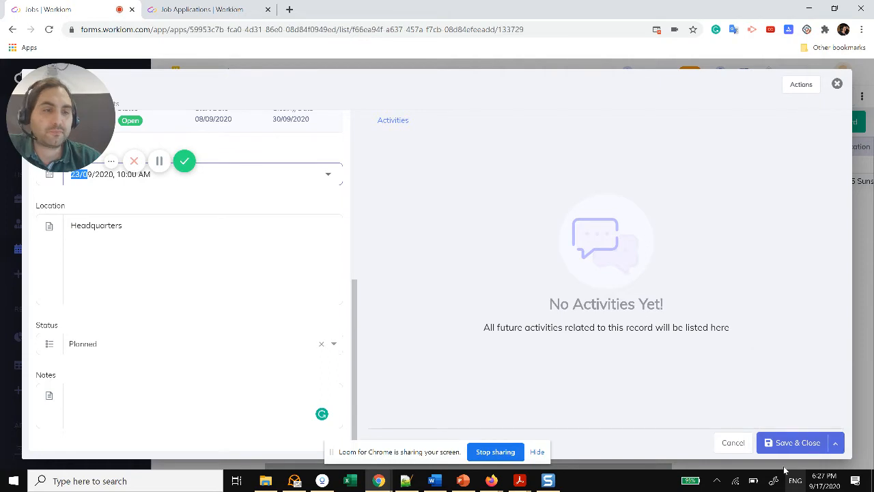
{"action": "left_click", "coordinate": [838, 443]}
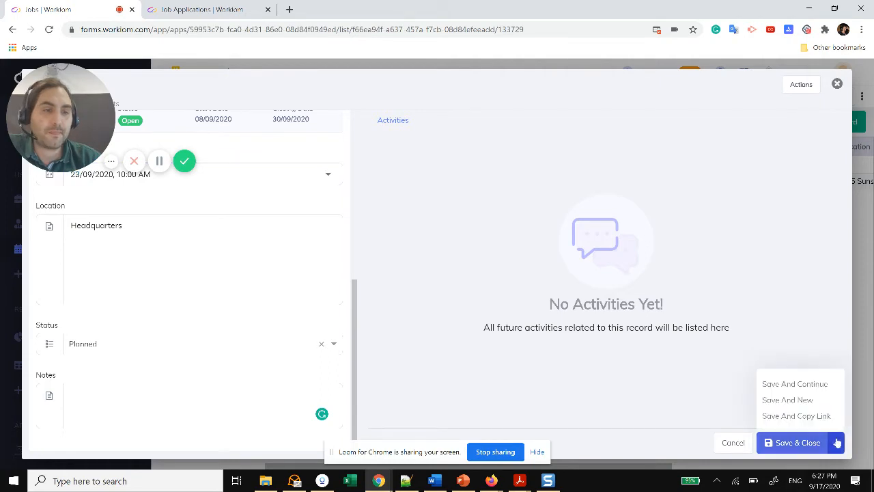
{"action": "left_click", "coordinate": [810, 385]}
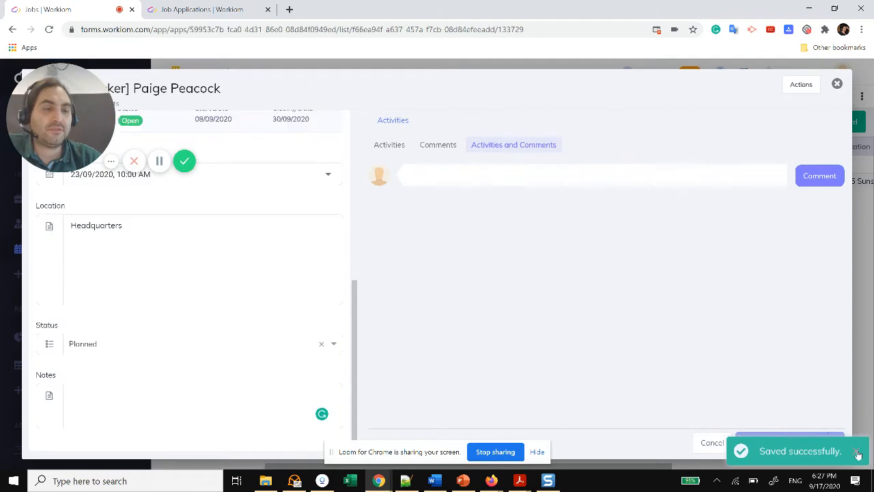
{"action": "left_click", "coordinate": [858, 453]}
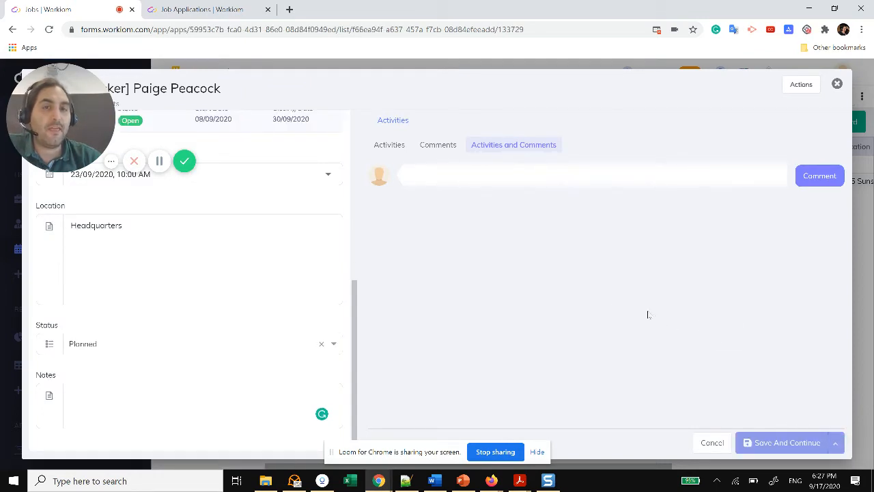
{"action": "left_click_drag", "start_coordinate": [354, 303], "coordinate": [350, 126]}
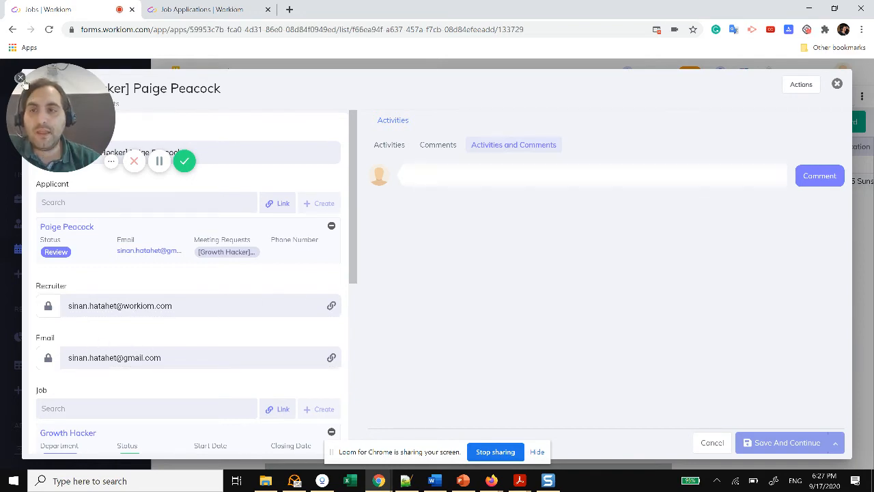
{"action": "left_click", "coordinate": [20, 78]}
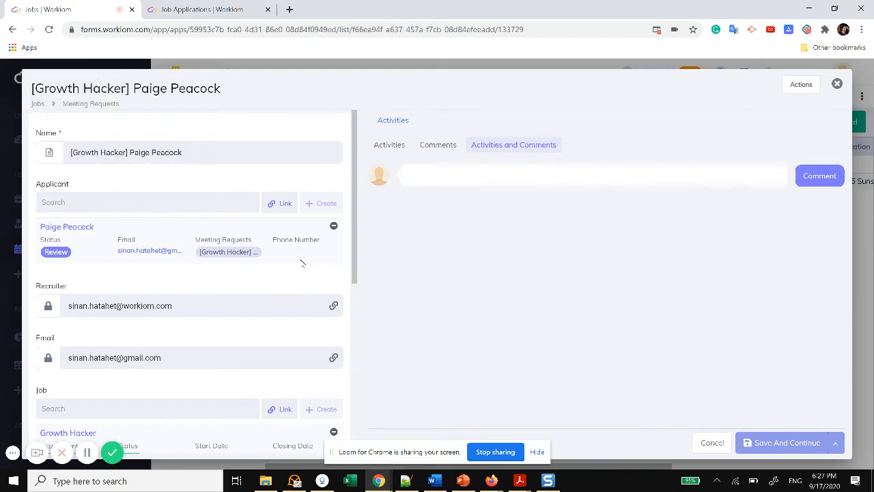
- Close the meeting record, view Applicants as a process board, and collapse New, Review and Ref Request
{"action": "left_click", "coordinate": [838, 84]}
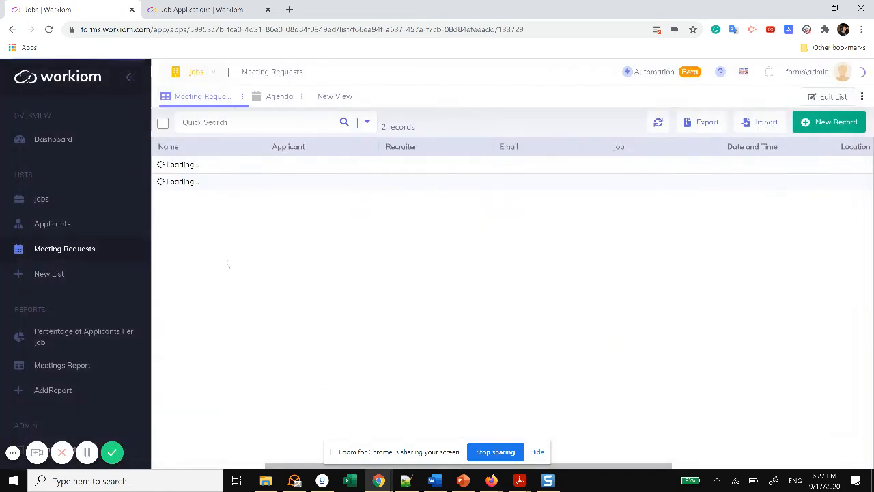
{"action": "left_click", "coordinate": [58, 229]}
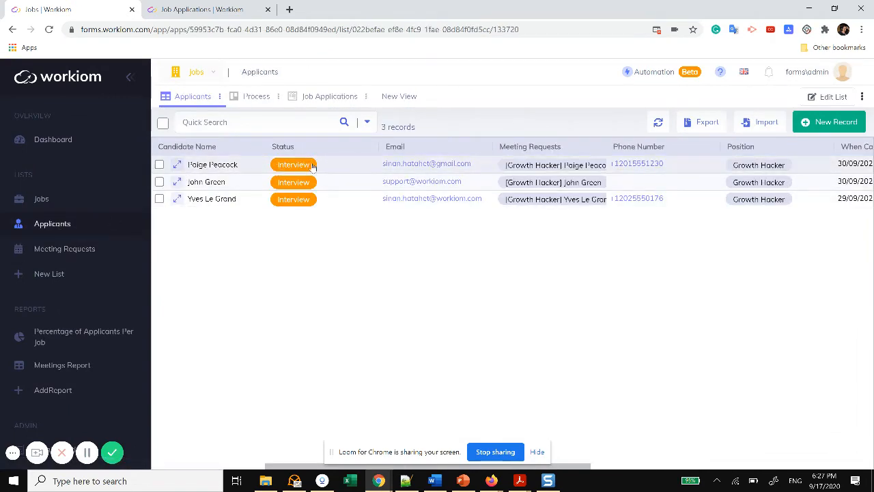
{"action": "left_click", "coordinate": [256, 97]}
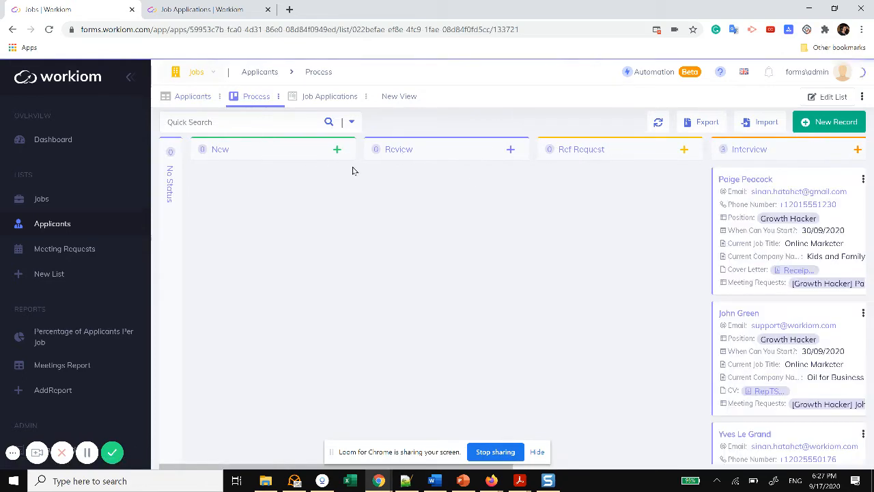
{"action": "left_click", "coordinate": [294, 155]}
{"action": "left_click", "coordinate": [365, 159]}
{"action": "left_click", "coordinate": [365, 158]}
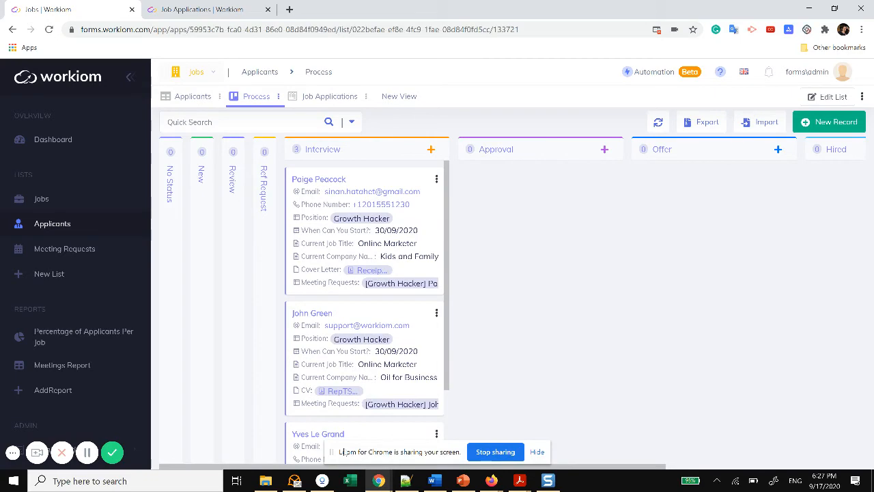
{"action": "left_click", "coordinate": [294, 481]}
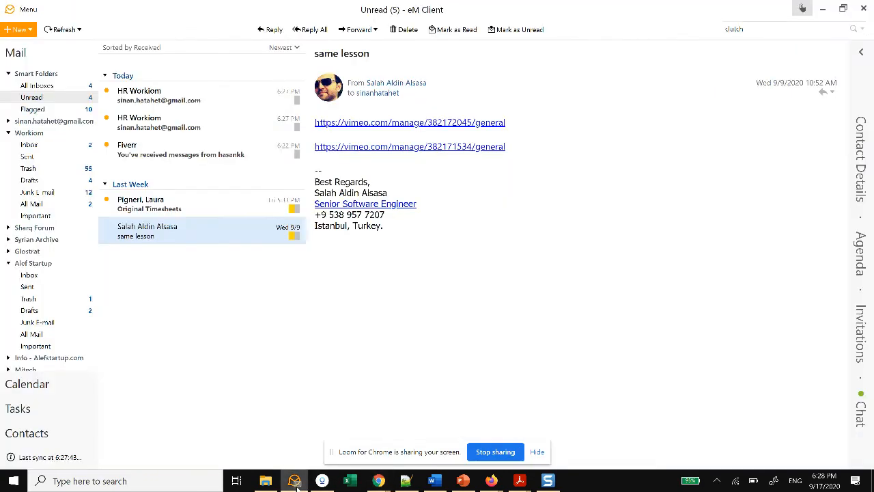
- Read both HR Workiom emails, including the Growth Hacker Headquarters invitation, then return to the Workiom board
{"action": "left_click", "coordinate": [181, 127]}
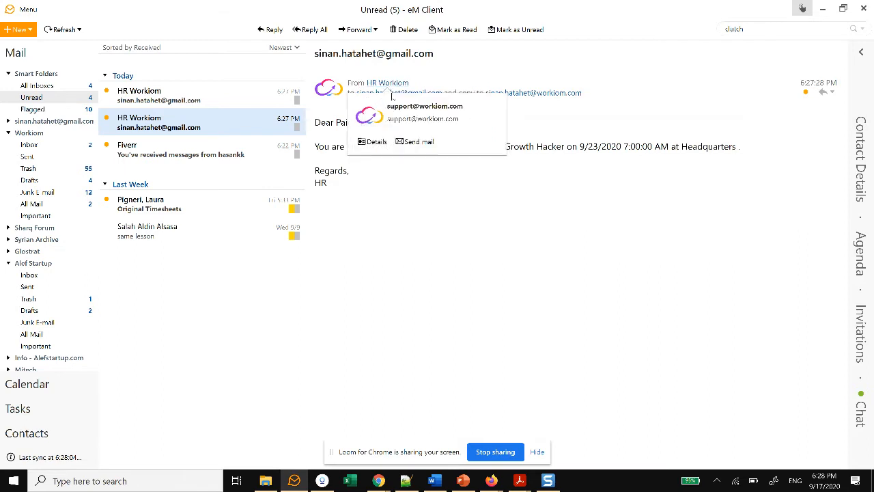
{"action": "mouse_move", "coordinate": [413, 95]}
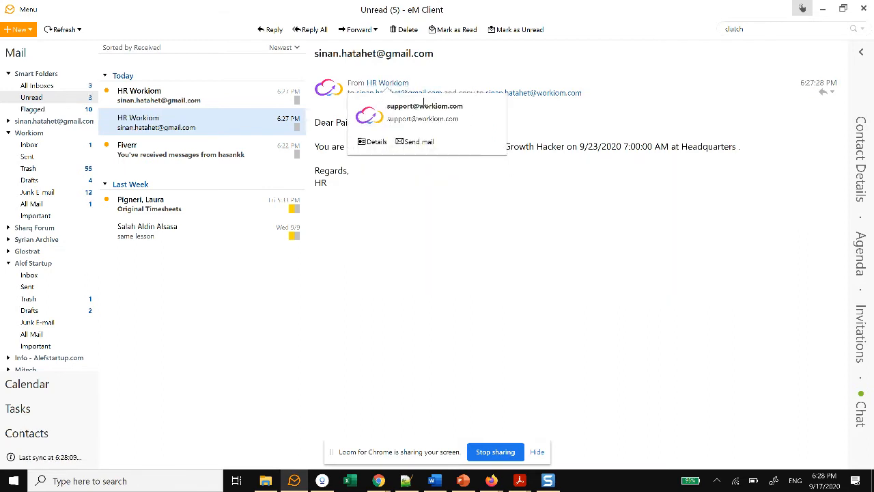
{"action": "left_click", "coordinate": [226, 103]}
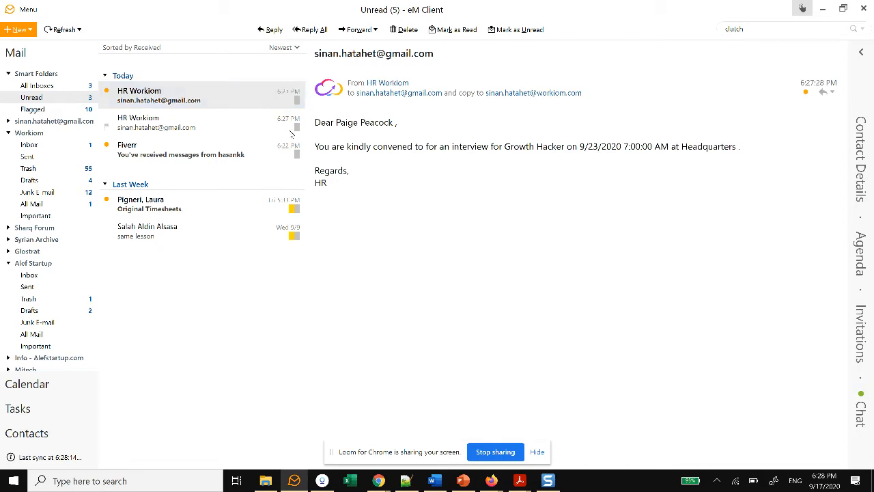
{"action": "key", "text": "alt+Tab"}
{"action": "left_click", "coordinate": [362, 148]}
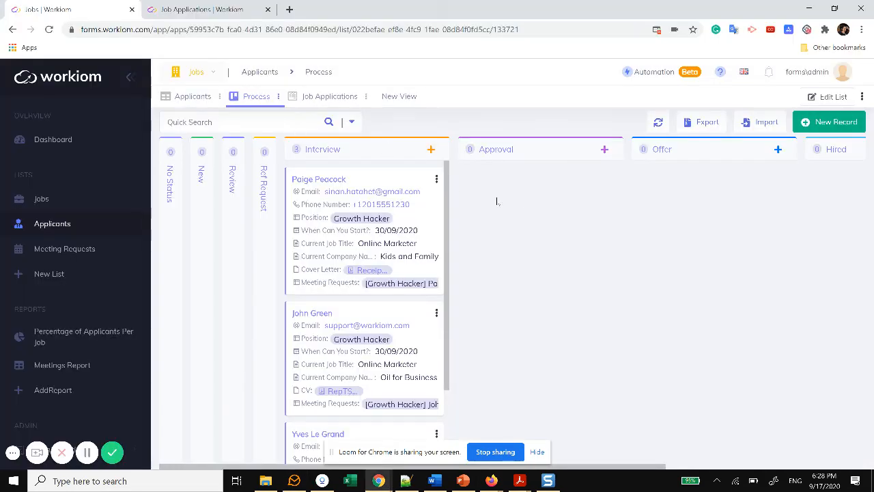
- Open the Update Meeting Request workflow from the Automation list for editing
{"action": "left_click", "coordinate": [656, 74]}
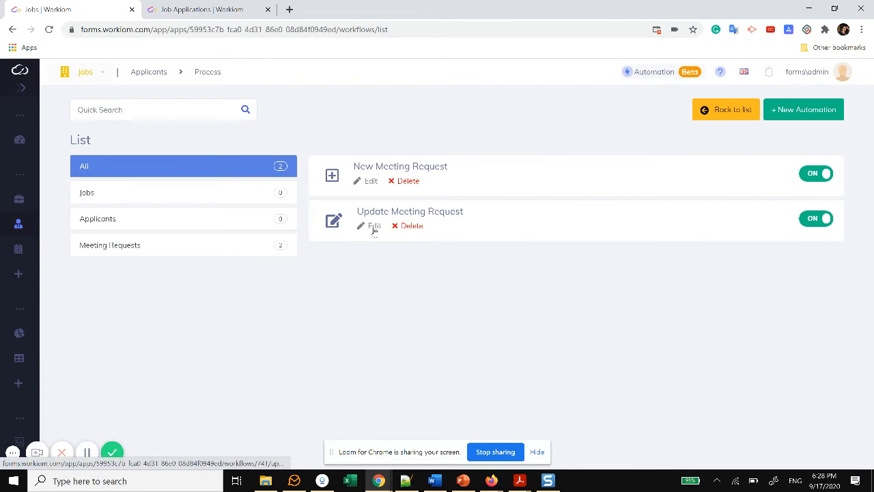
{"action": "left_click", "coordinate": [373, 227]}
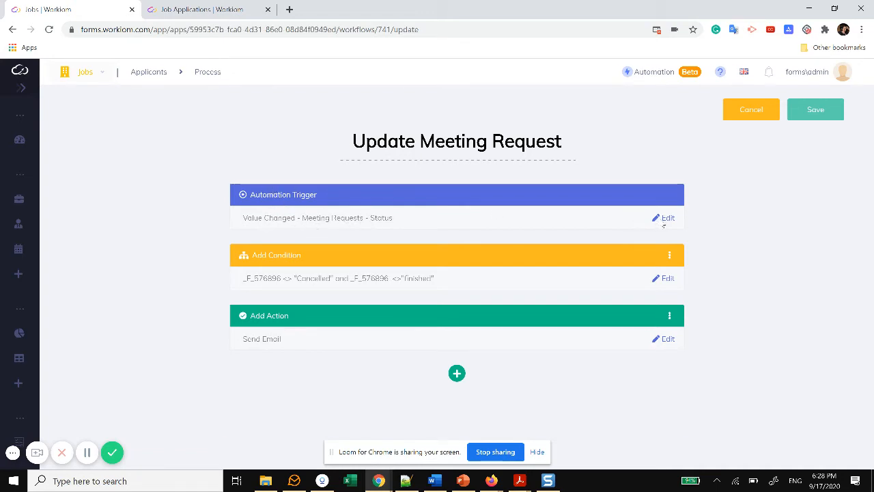
- Review the Status-change trigger and Send Email action of Update Meeting Request, then save it
{"action": "left_click", "coordinate": [665, 219]}
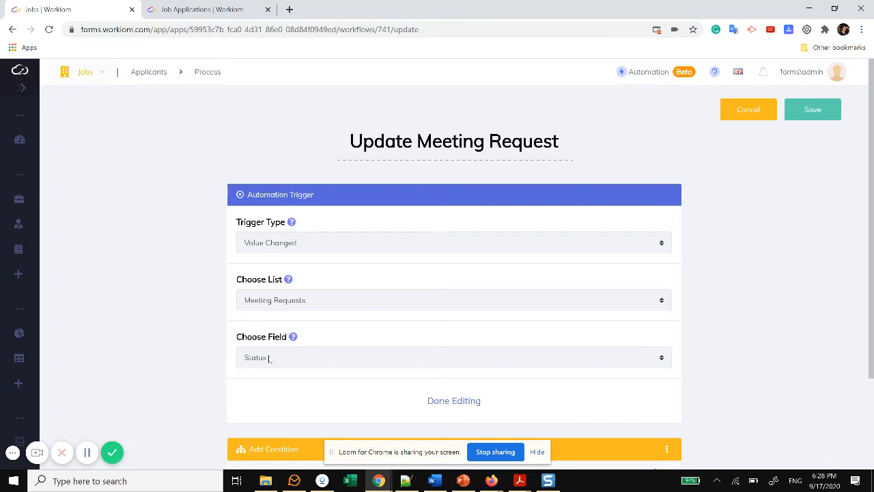
{"action": "left_click", "coordinate": [443, 401]}
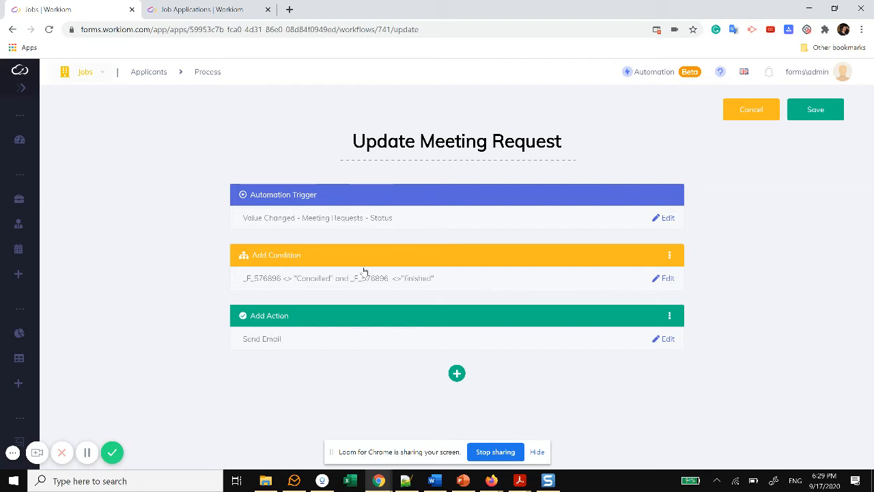
{"action": "left_click", "coordinate": [664, 340]}
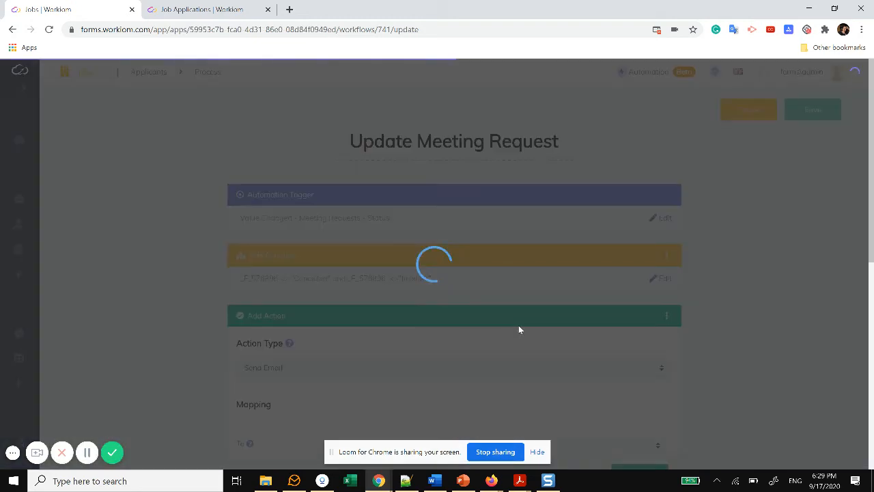
{"action": "scroll", "coordinate": [437, 331], "scroll_direction": "down", "scroll_amount": 5}
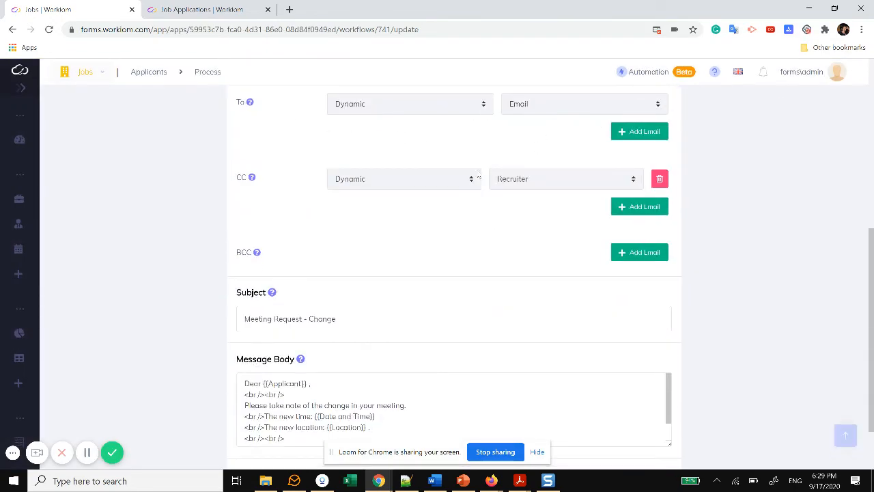
{"action": "scroll", "coordinate": [444, 273], "scroll_direction": "down", "scroll_amount": 1}
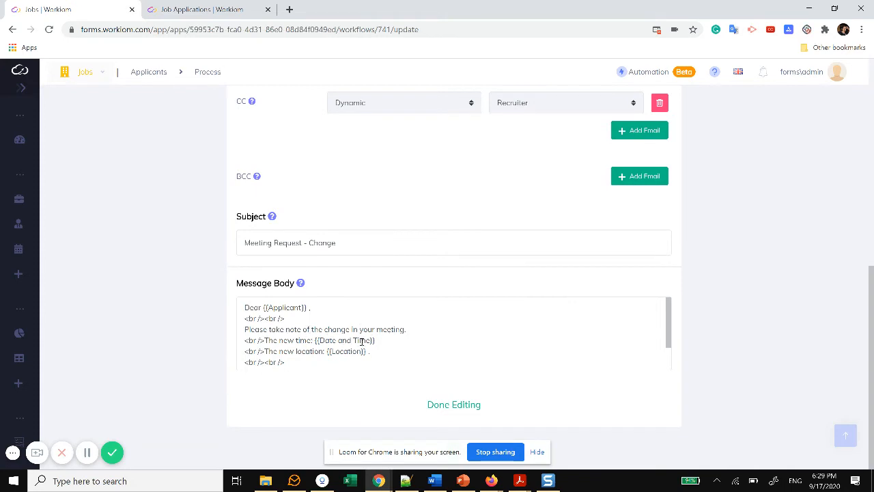
{"action": "double_click", "coordinate": [323, 340]}
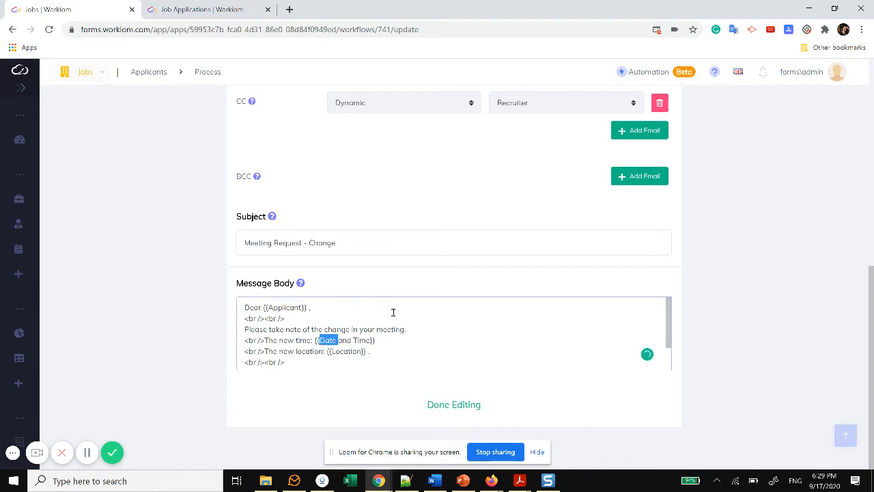
{"action": "left_click", "coordinate": [444, 408]}
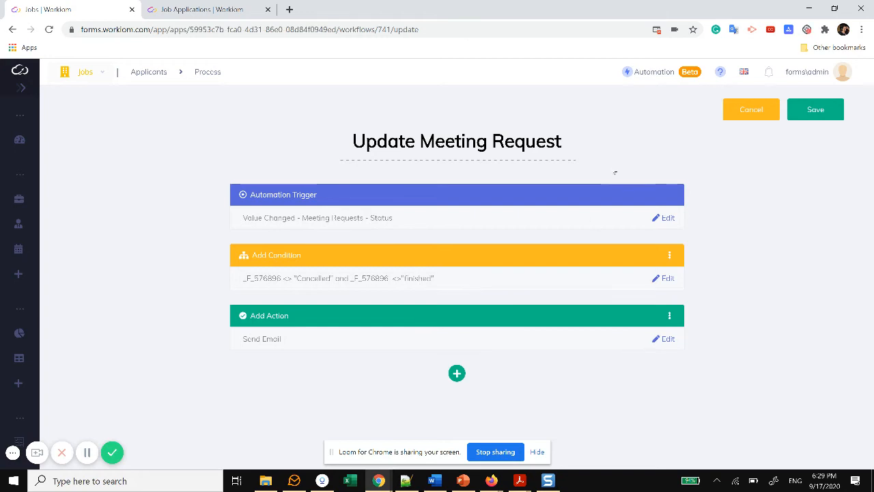
{"action": "left_click", "coordinate": [813, 113]}
- Open the first meeting request and set its Status to Confirmed
{"action": "mouse_move", "coordinate": [27, 277]}
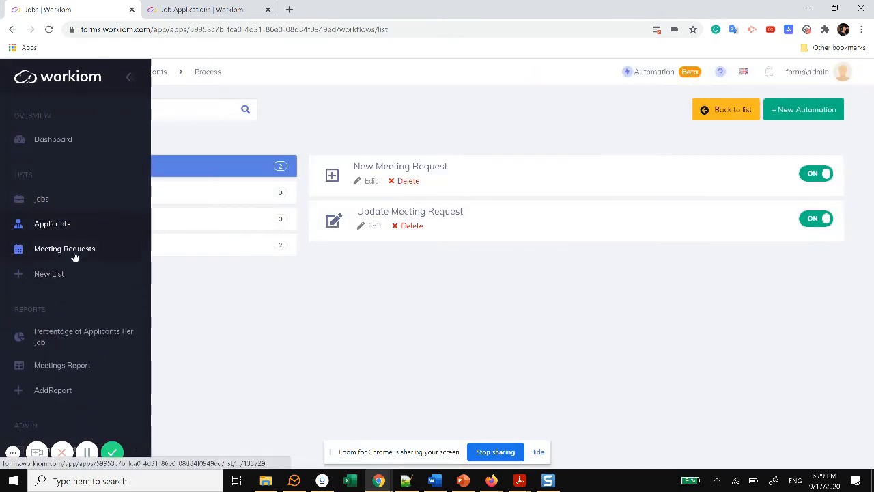
{"action": "left_click", "coordinate": [65, 249]}
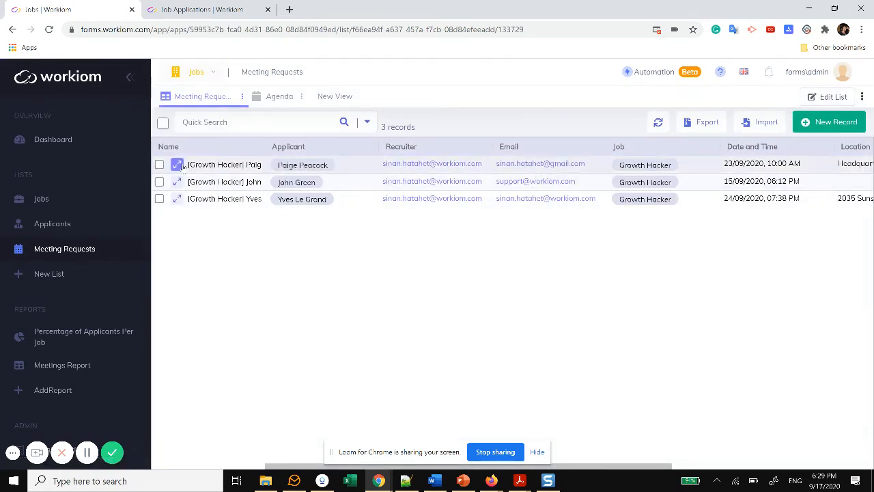
{"action": "left_click", "coordinate": [179, 165]}
{"action": "scroll", "coordinate": [226, 209], "scroll_direction": "down", "scroll_amount": 2}
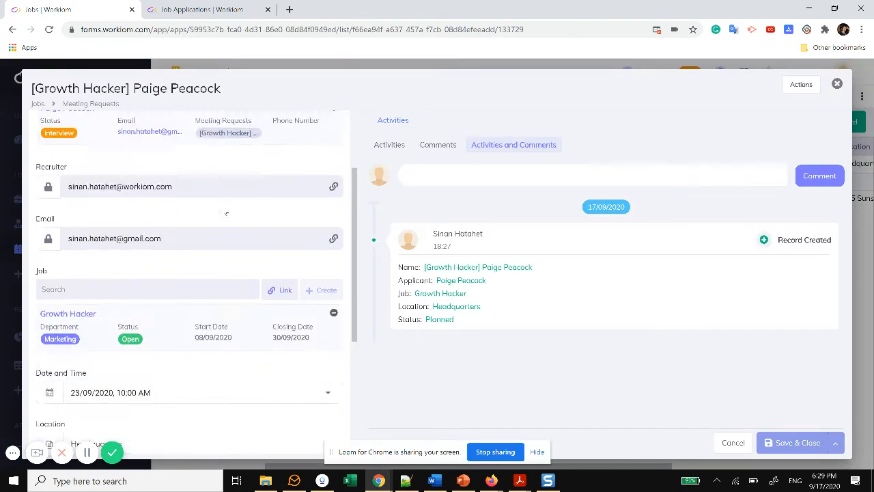
{"action": "scroll", "coordinate": [226, 214], "scroll_direction": "down", "scroll_amount": 1}
{"action": "scroll", "coordinate": [192, 155], "scroll_direction": "up", "scroll_amount": 3}
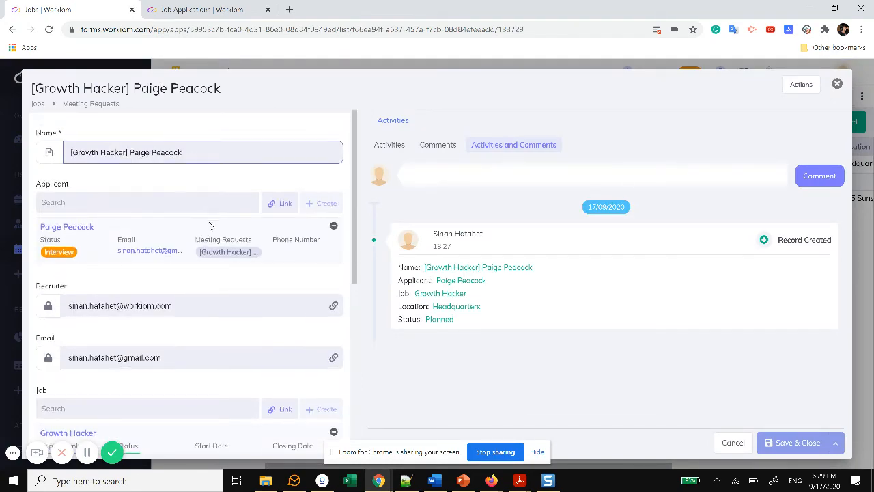
{"action": "scroll", "coordinate": [212, 195], "scroll_direction": "down", "scroll_amount": 5}
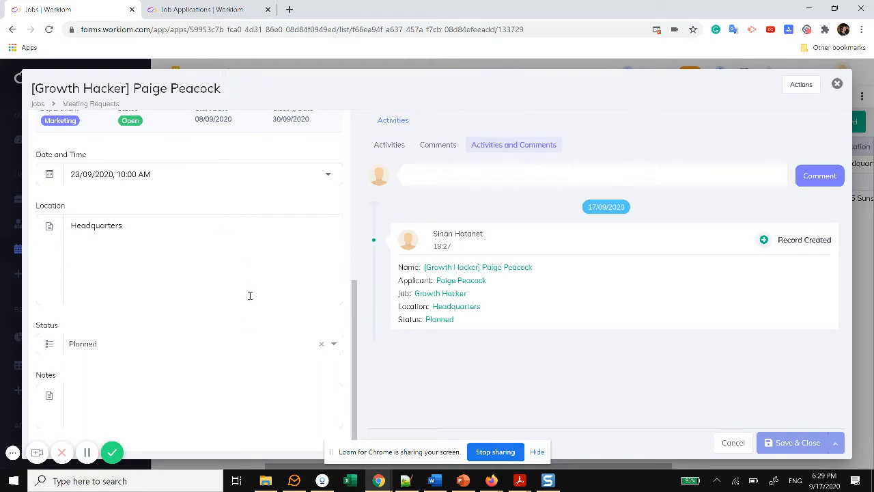
{"action": "left_click", "coordinate": [242, 348]}
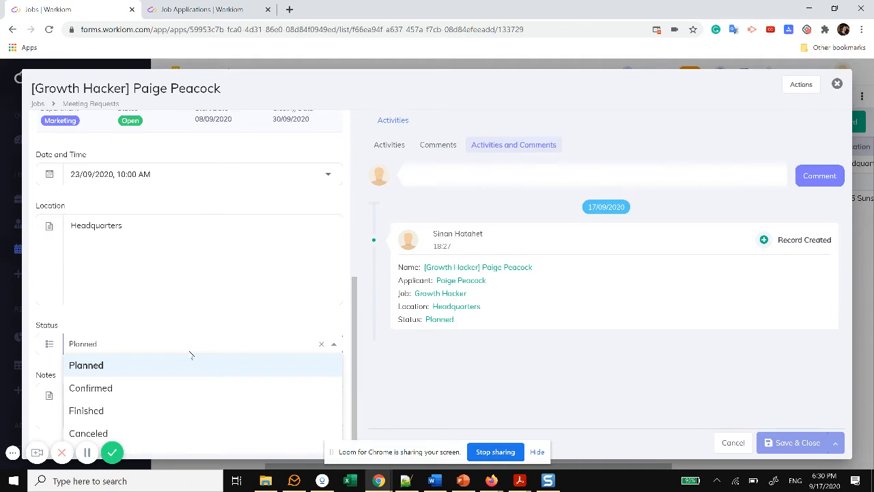
{"action": "left_click", "coordinate": [126, 395]}
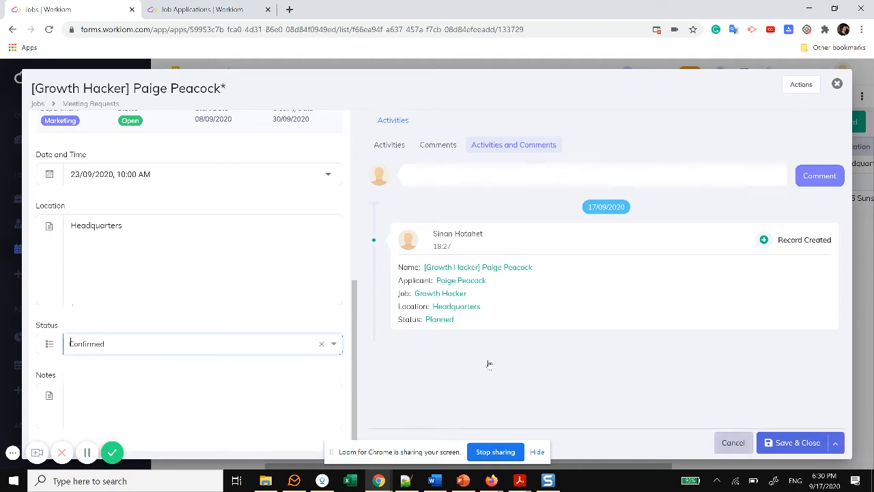
- Move the meeting to 24/09/2020, 10:00 AM and save the record
{"action": "left_click", "coordinate": [288, 175]}
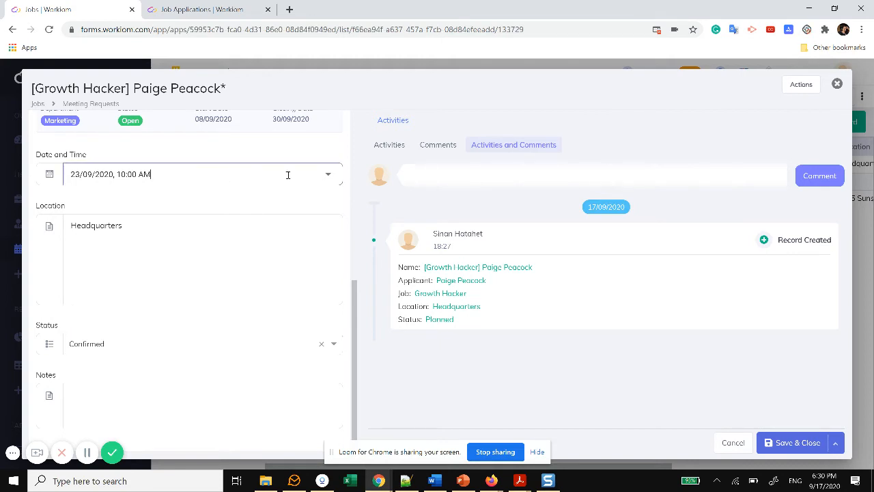
{"action": "left_click", "coordinate": [326, 174]}
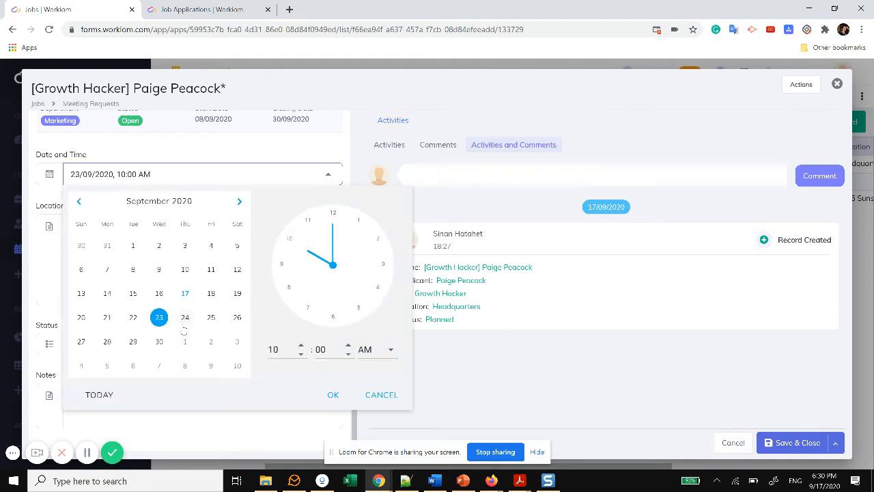
{"action": "left_click", "coordinate": [184, 320]}
{"action": "left_click", "coordinate": [333, 395]}
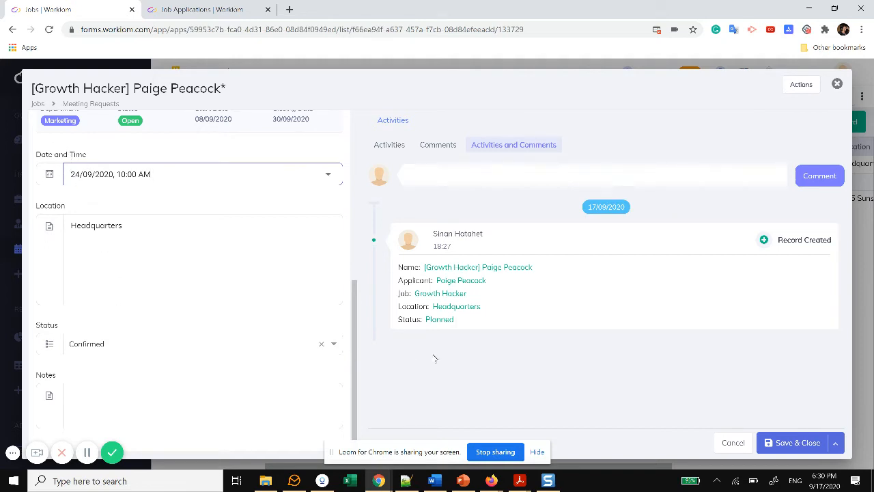
{"action": "left_click", "coordinate": [793, 442]}
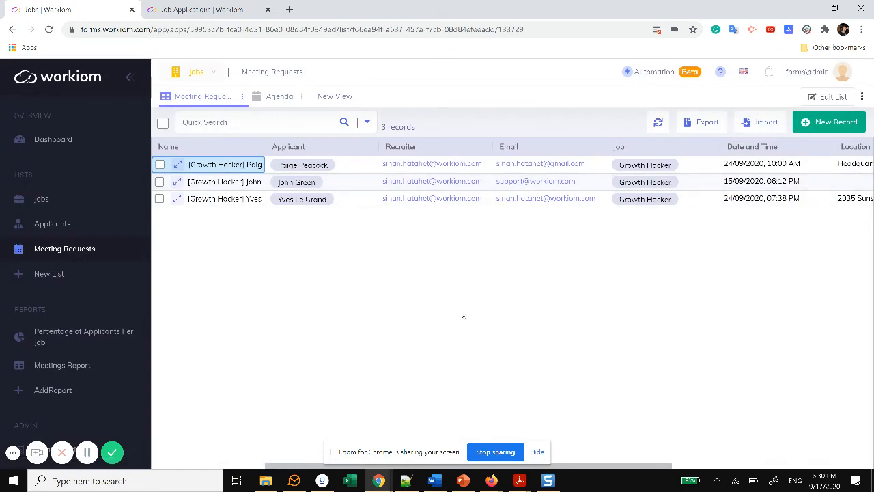
{"action": "left_click", "coordinate": [294, 481]}
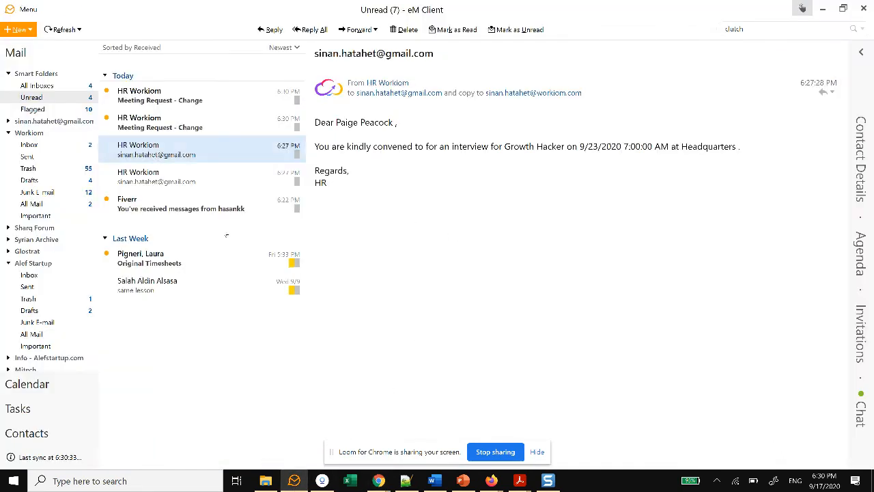
- Read both Meeting Request - Change emails in eM Client, then return to Workiom
{"action": "left_click", "coordinate": [170, 127]}
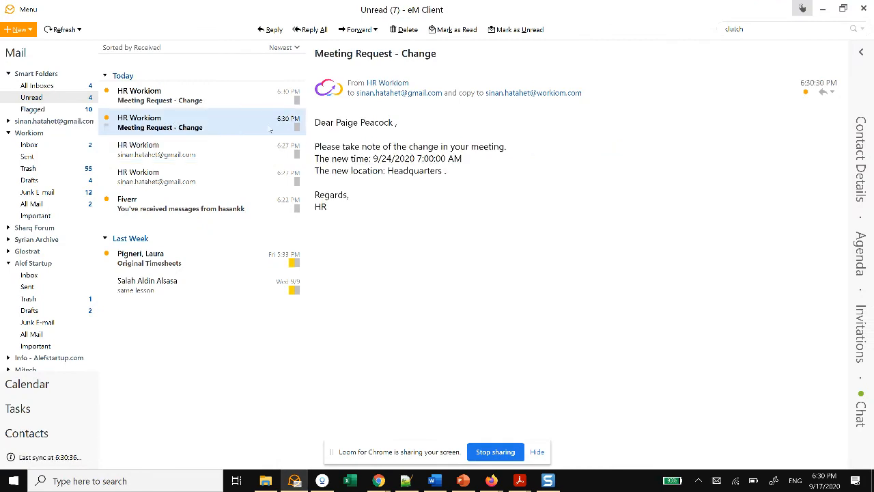
{"action": "left_click", "coordinate": [222, 94]}
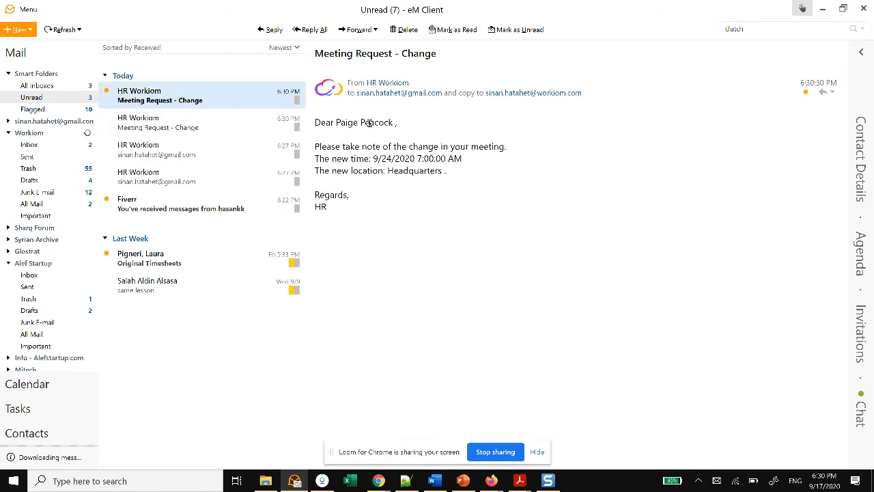
{"action": "left_click", "coordinate": [439, 142]}
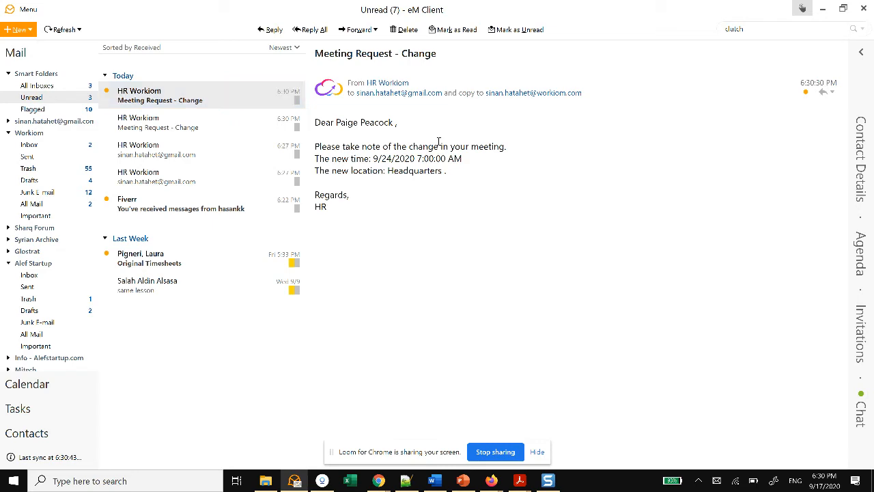
{"action": "key", "text": "alt+Tab"}
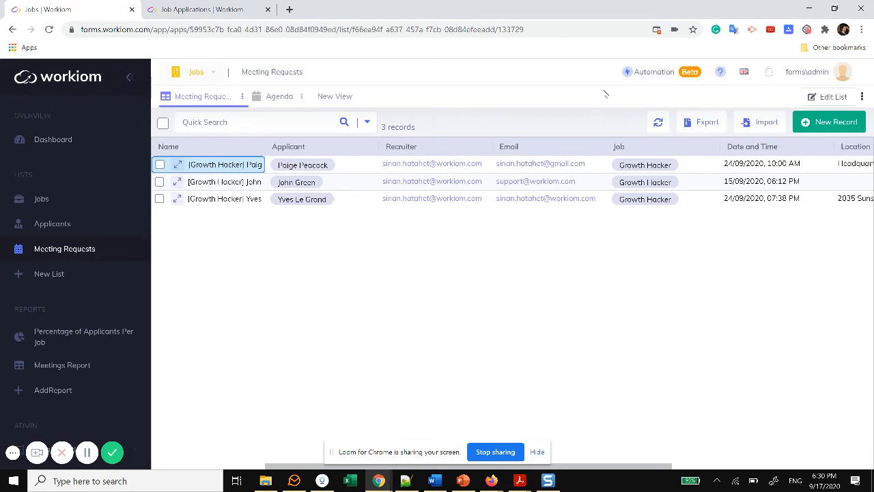
- Create a new automation titled 'New Applicants'
{"action": "left_click", "coordinate": [656, 77]}
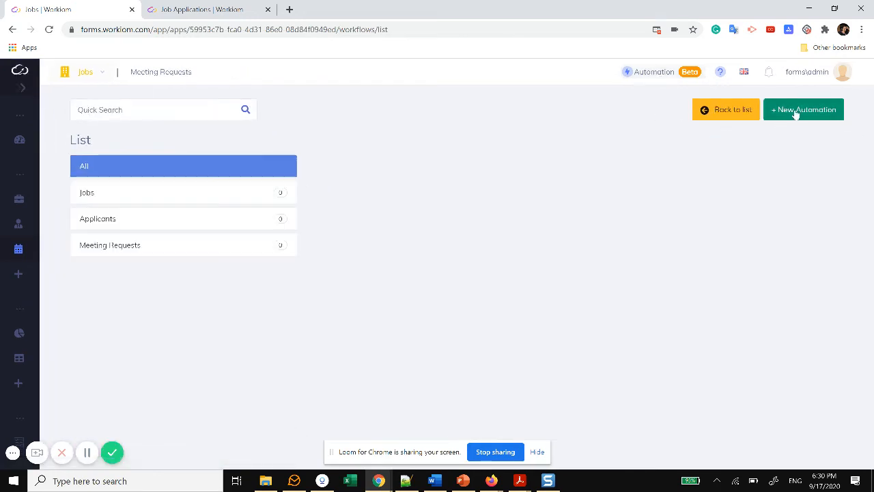
{"action": "left_click", "coordinate": [796, 113]}
{"action": "left_click", "coordinate": [457, 141]}
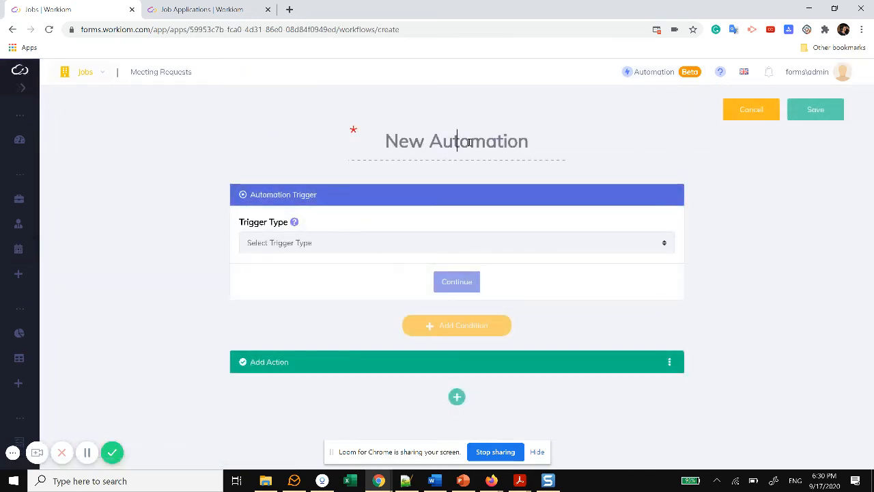
{"action": "type", "text": "New Appl"}
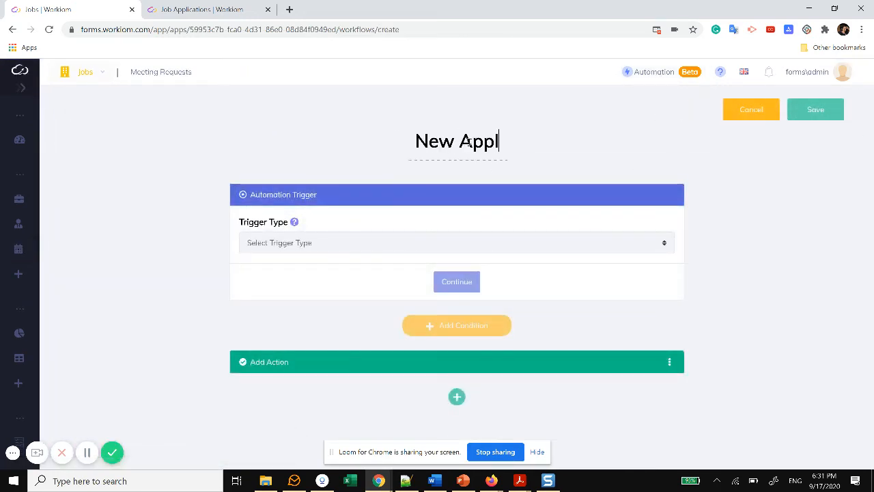
{"action": "type", "text": "icatan"}
{"action": "key", "text": "BackSpace"}
{"action": "key", "text": "BackSpace"}
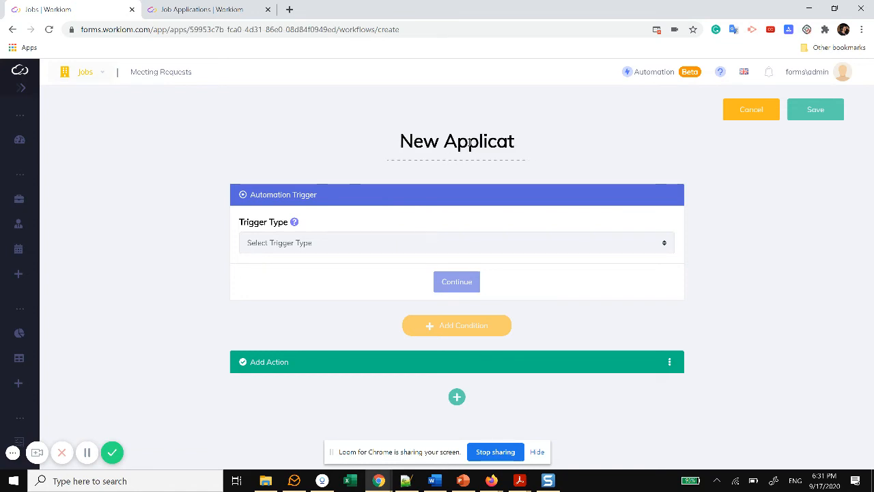
{"action": "key", "text": "BackSpace"}
{"action": "type", "text": "nts"}
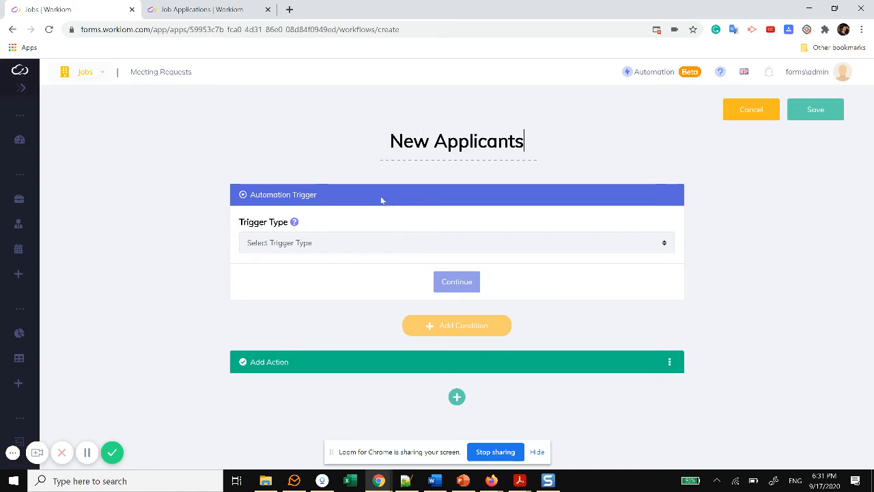
- Trigger the automation on Record Created in the Applicants list
{"action": "left_click", "coordinate": [337, 248]}
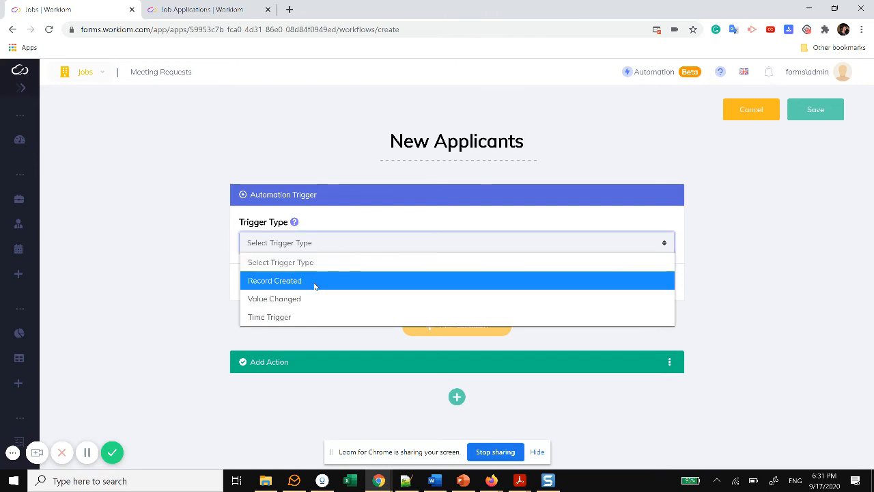
{"action": "left_click", "coordinate": [275, 289]}
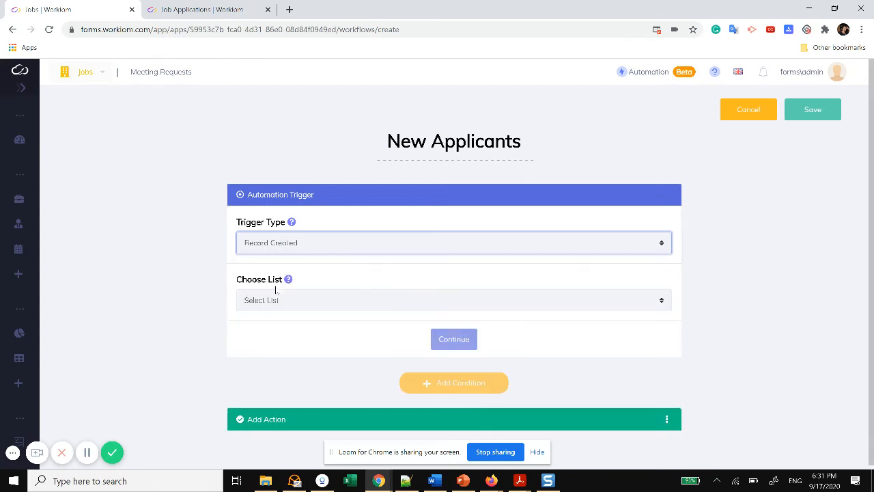
{"action": "left_click", "coordinate": [278, 302]}
{"action": "left_click", "coordinate": [292, 356]}
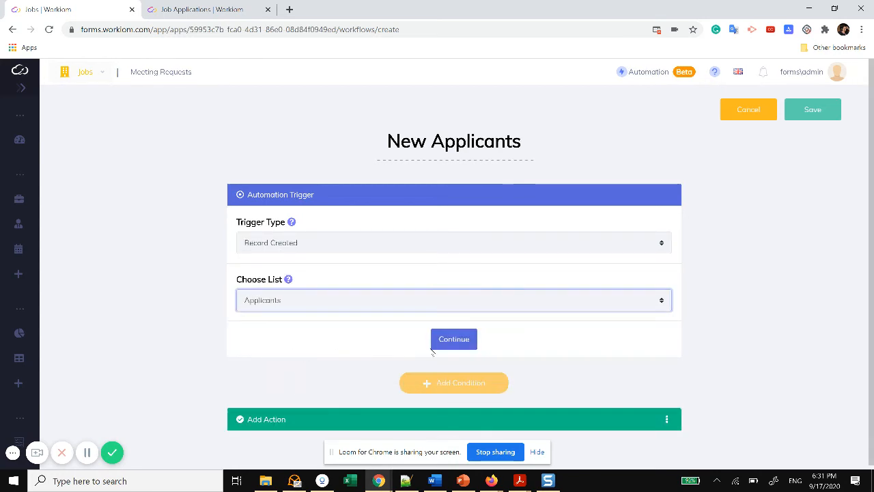
{"action": "left_click", "coordinate": [453, 338]}
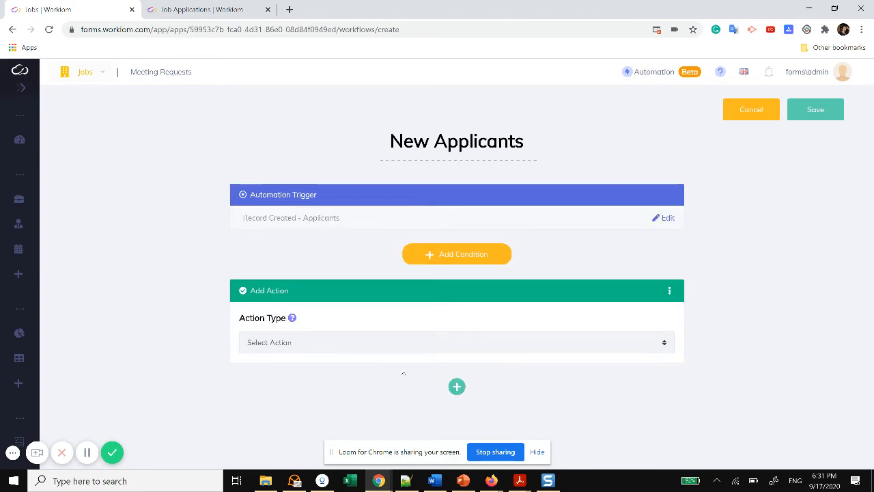
- Add an Update Linked Record action targeting the [Trigger Record]
{"action": "left_click", "coordinate": [306, 343]}
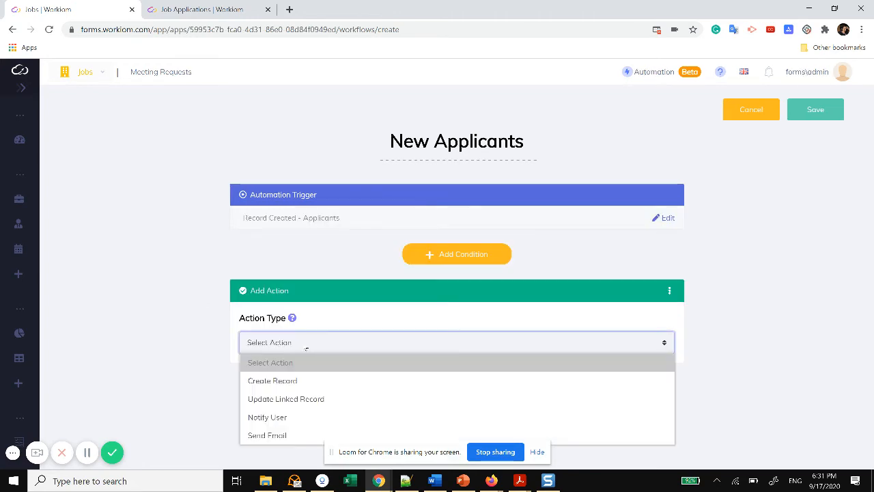
{"action": "left_click", "coordinate": [303, 400]}
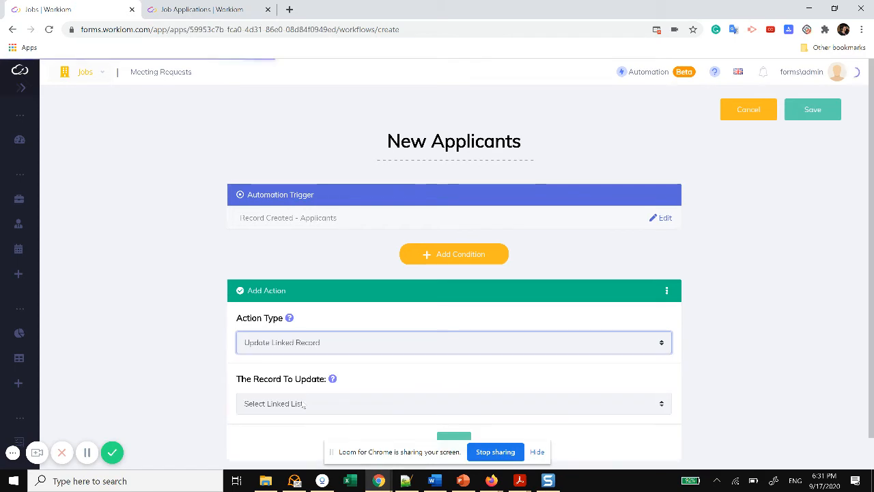
{"action": "scroll", "coordinate": [349, 346], "scroll_direction": "down", "scroll_amount": 1}
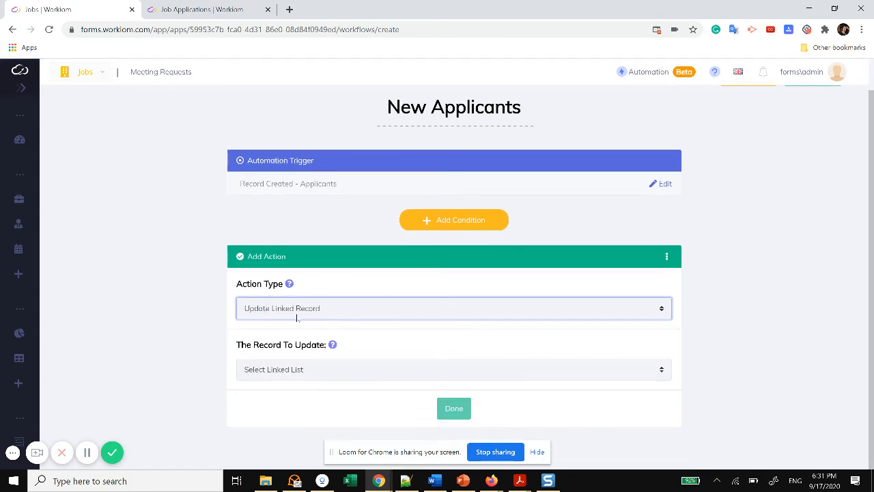
{"action": "left_click", "coordinate": [305, 376]}
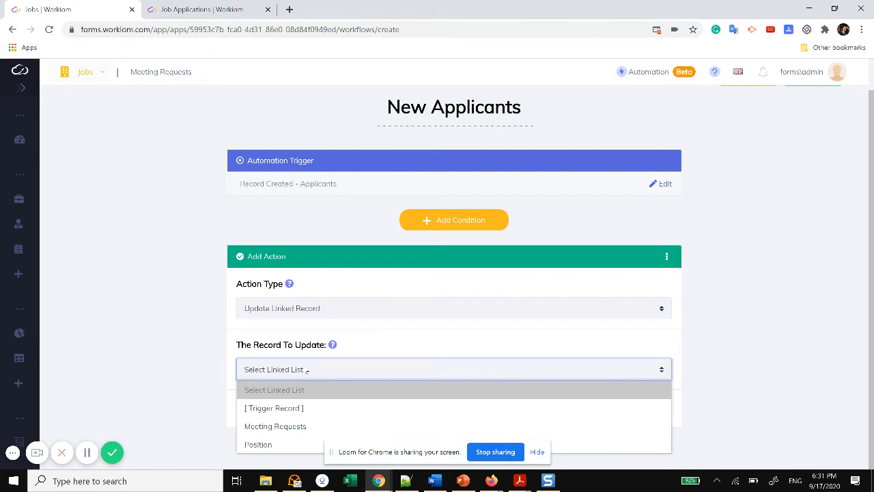
{"action": "left_click", "coordinate": [291, 409]}
{"action": "scroll", "coordinate": [362, 360], "scroll_direction": "down", "scroll_amount": 1}
{"action": "scroll", "coordinate": [367, 359], "scroll_direction": "down", "scroll_amount": 3}
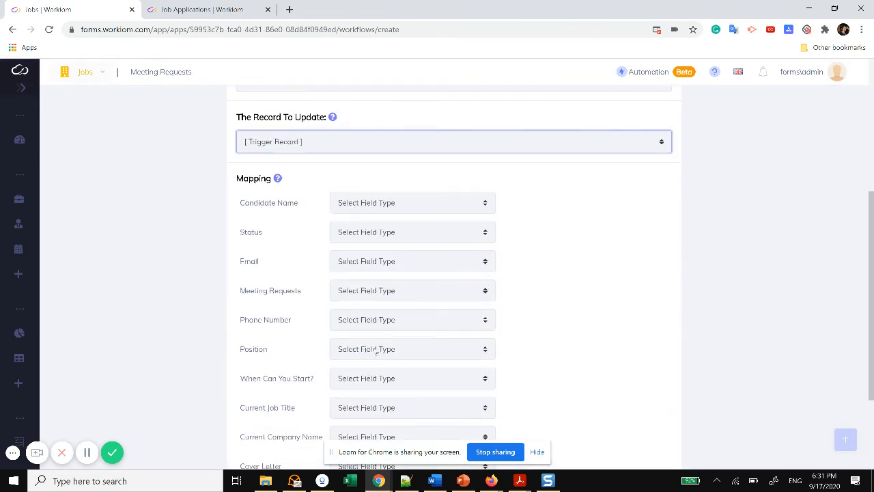
- Map the record's Status to the static value New and finish the action
{"action": "left_click", "coordinate": [413, 236]}
{"action": "left_click", "coordinate": [420, 270]}
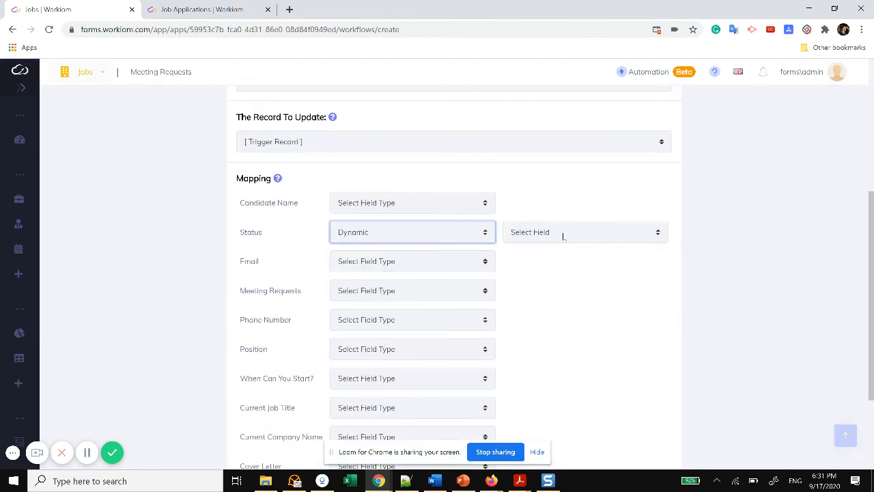
{"action": "left_click", "coordinate": [562, 233]}
{"action": "left_click", "coordinate": [418, 236]}
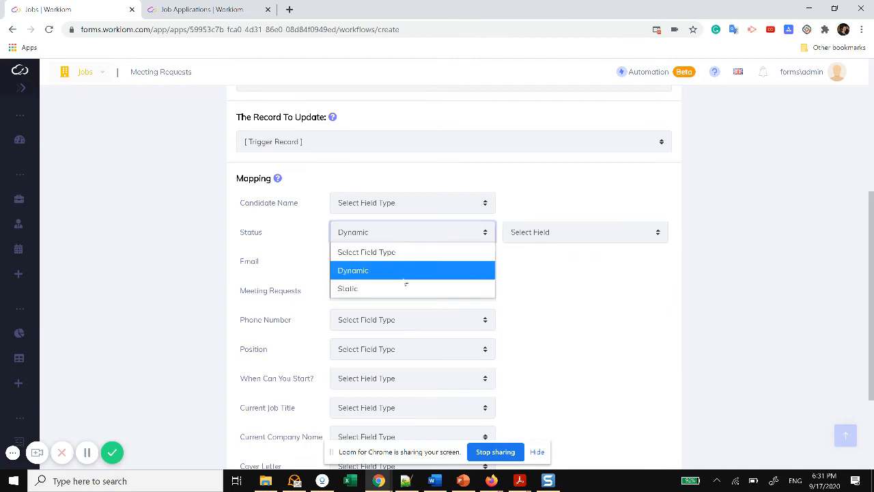
{"action": "left_click", "coordinate": [399, 286]}
{"action": "left_click", "coordinate": [568, 232]}
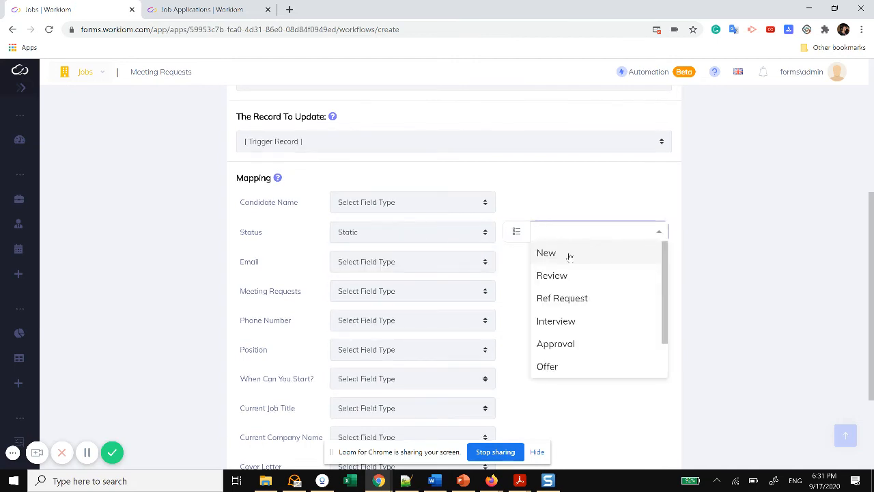
{"action": "left_click", "coordinate": [570, 254]}
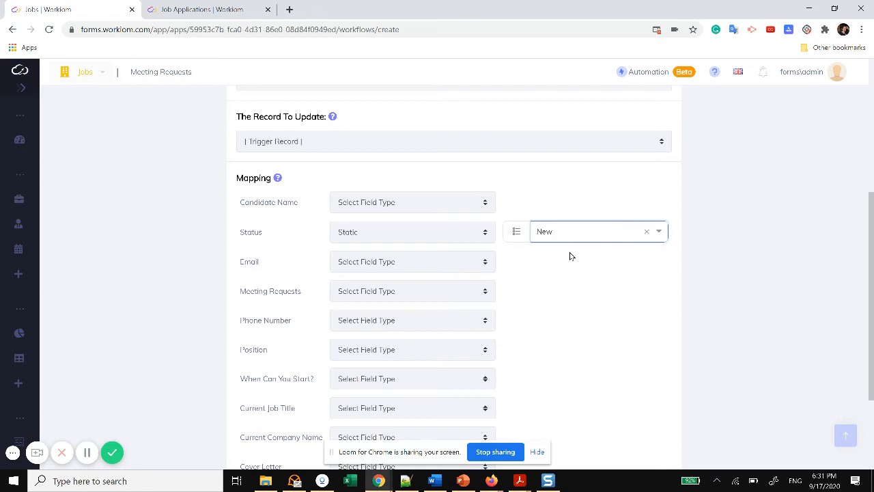
{"action": "scroll", "coordinate": [576, 301], "scroll_direction": "down", "scroll_amount": 3}
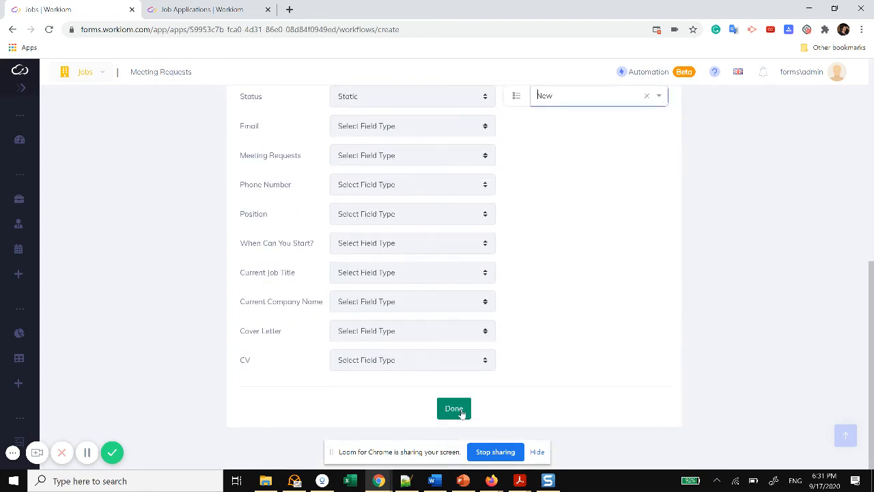
{"action": "left_click", "coordinate": [461, 412]}
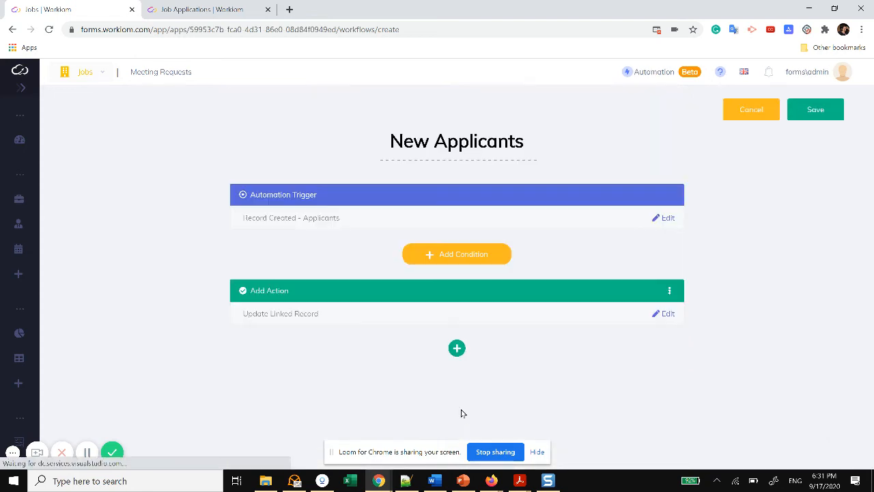
- Save New Applicants, reopen it from the automations list, and add a second empty action
{"action": "left_click", "coordinate": [812, 115]}
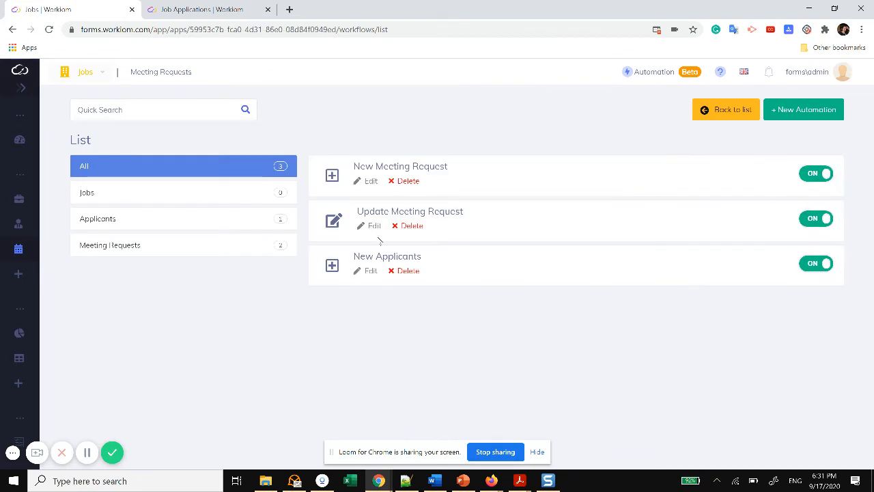
{"action": "left_click", "coordinate": [371, 270]}
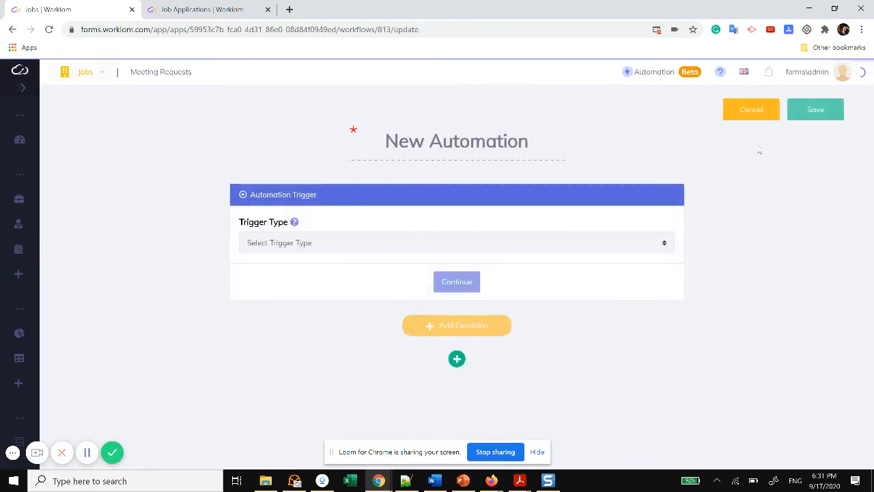
{"action": "left_click", "coordinate": [457, 349]}
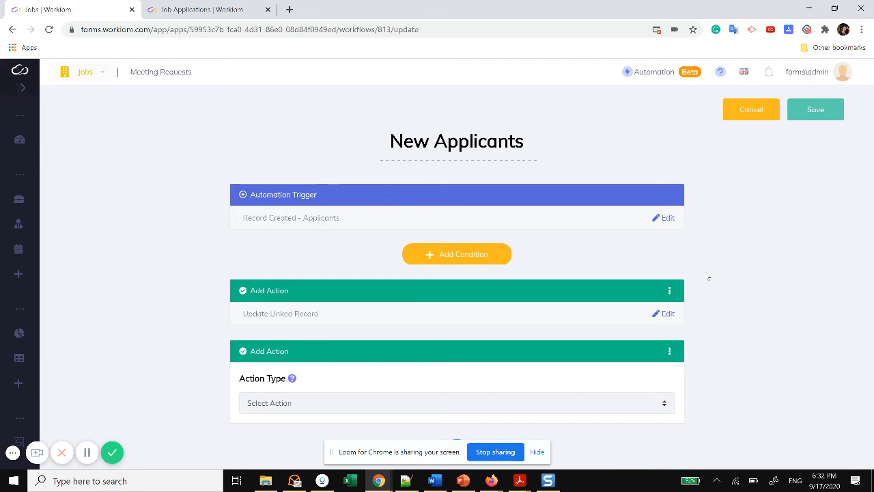
- Make the second action Notify User, with a Static user set to the recruiter
{"action": "left_click", "coordinate": [374, 409]}
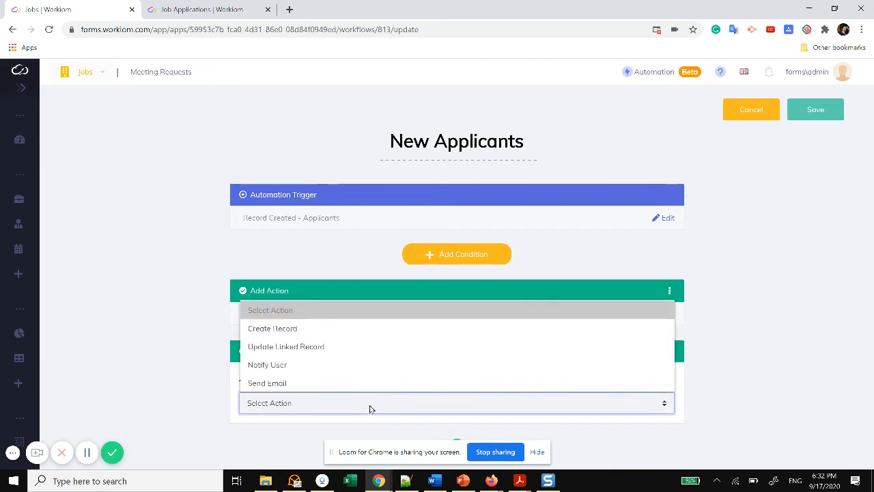
{"action": "left_click", "coordinate": [310, 364]}
{"action": "scroll", "coordinate": [348, 374], "scroll_direction": "down", "scroll_amount": 2}
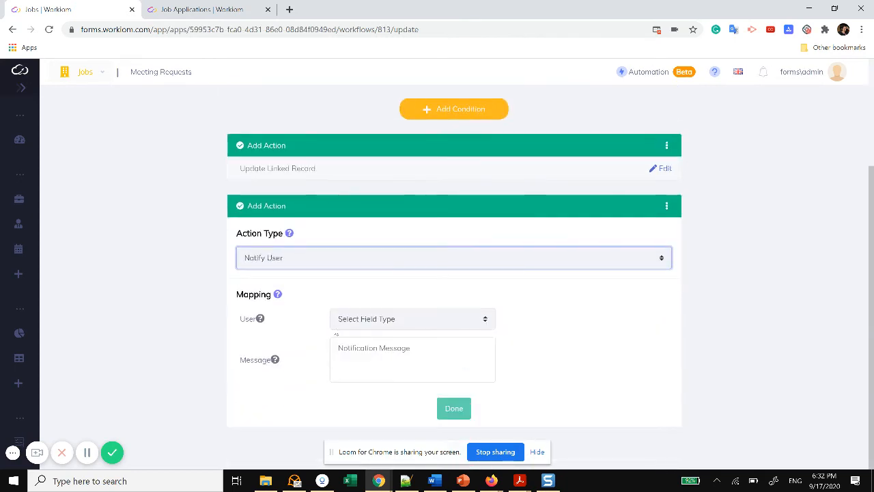
{"action": "left_click", "coordinate": [378, 319]}
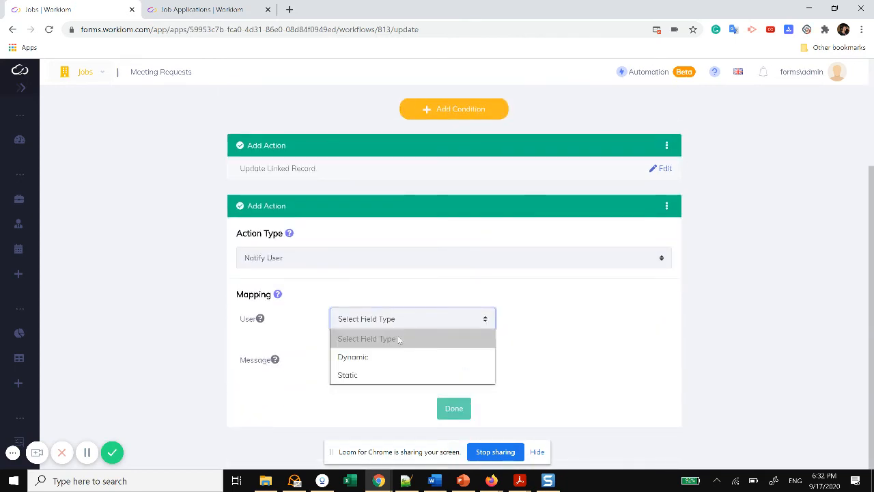
{"action": "left_click", "coordinate": [401, 371]}
{"action": "left_click", "coordinate": [541, 325]}
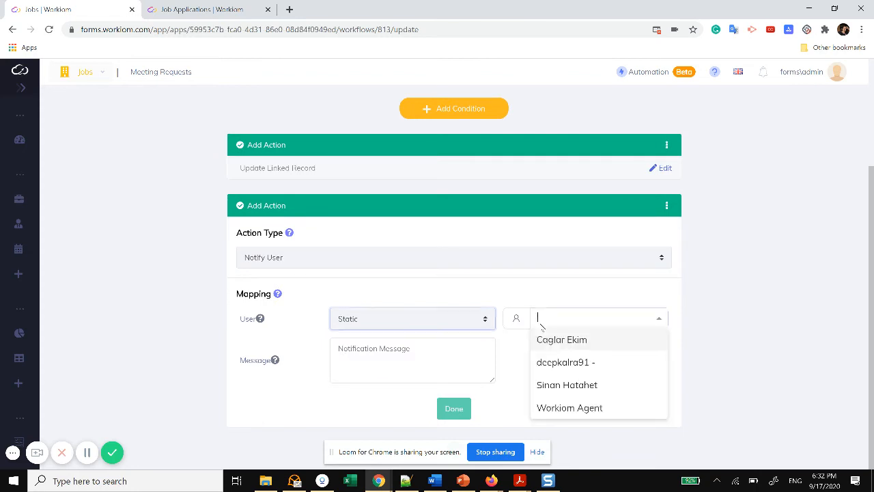
{"action": "left_click", "coordinate": [568, 388]}
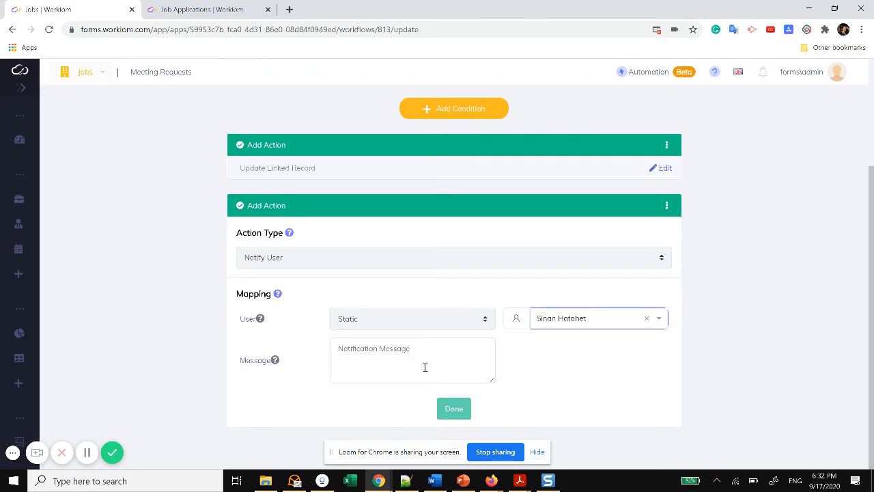
- Write the message 'A new applicant ha' plus {{Position}}, then change the action to Send Email
{"action": "left_click", "coordinate": [401, 360]}
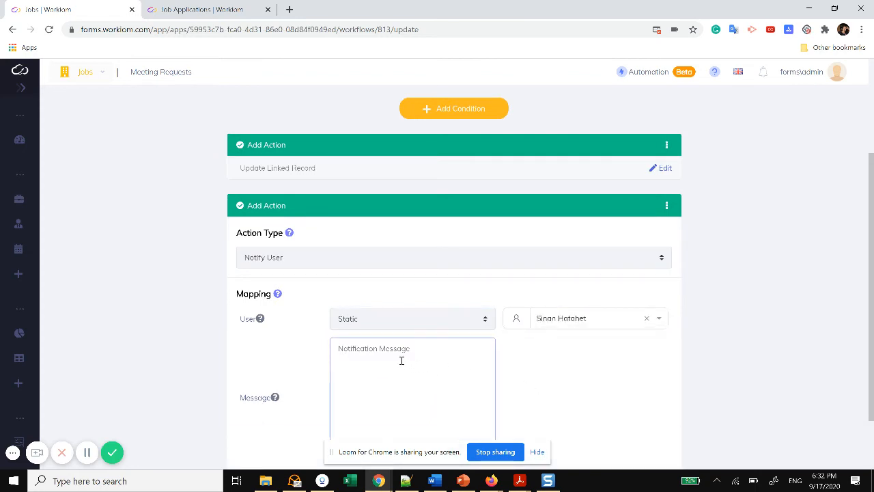
{"action": "type", "text": "T"}
{"action": "key", "text": "BackSpace"}
{"action": "type", "text": "A new applicant ha"}
{"action": "type", "text": "{{"}
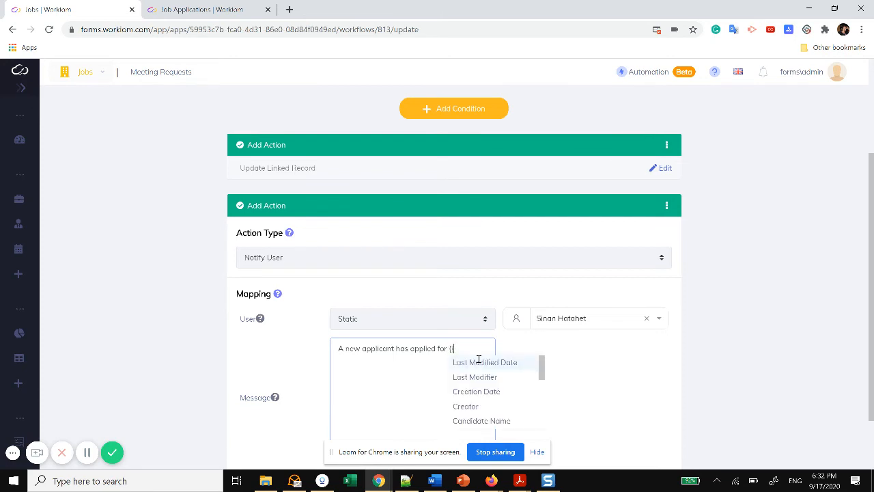
{"action": "key", "text": "Down"}
{"action": "key", "text": "Down"}
{"action": "key", "text": "Down"}
{"action": "key", "text": "Down"}
{"action": "key", "text": "Down"}
{"action": "key", "text": "Down"}
{"action": "key", "text": "Down"}
{"action": "key", "text": "Down"}
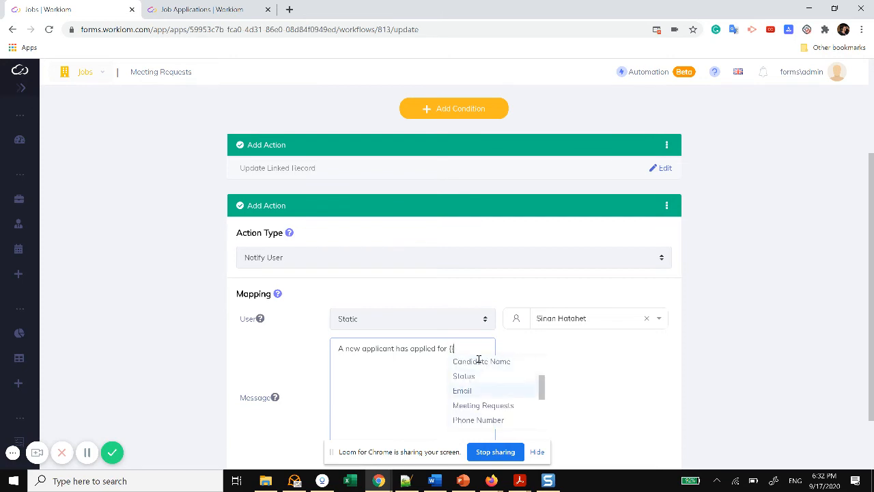
{"action": "key", "text": "Down"}
{"action": "key", "text": "Down"}
{"action": "key", "text": "Down"}
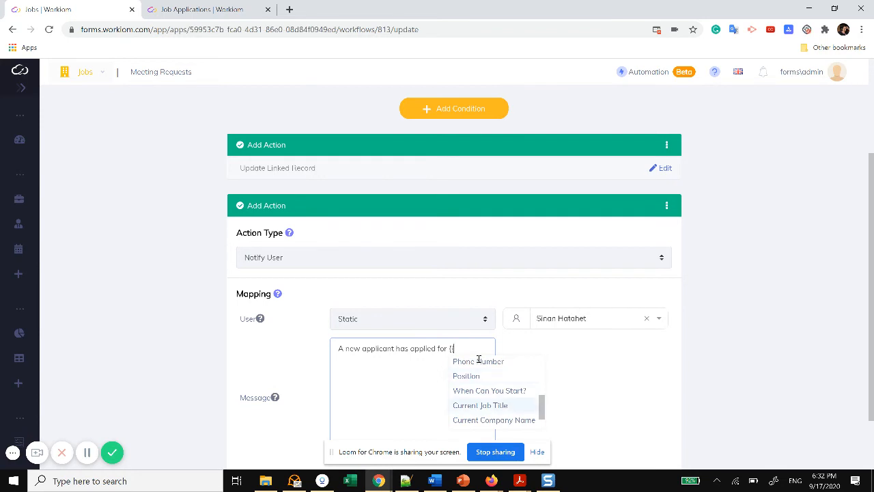
{"action": "key", "text": "Up"}
{"action": "key", "text": "Up"}
{"action": "key", "text": "Return"}
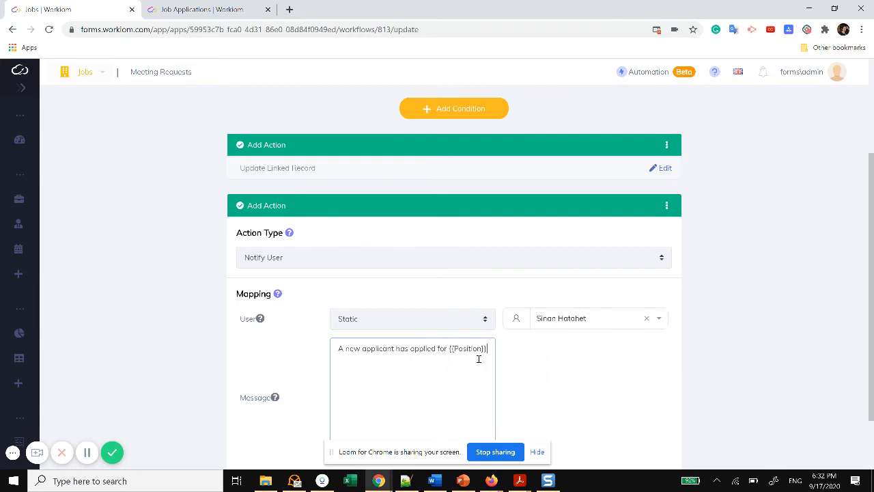
{"action": "left_click", "coordinate": [349, 259]}
{"action": "left_click", "coordinate": [282, 350]}
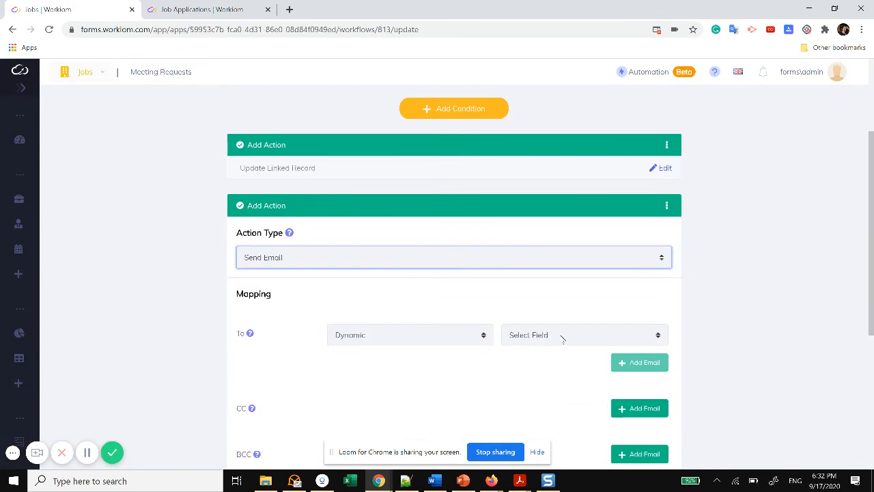
- Switch the email's To recipient from a Dynamic field to a Static address
{"action": "left_click", "coordinate": [563, 337]}
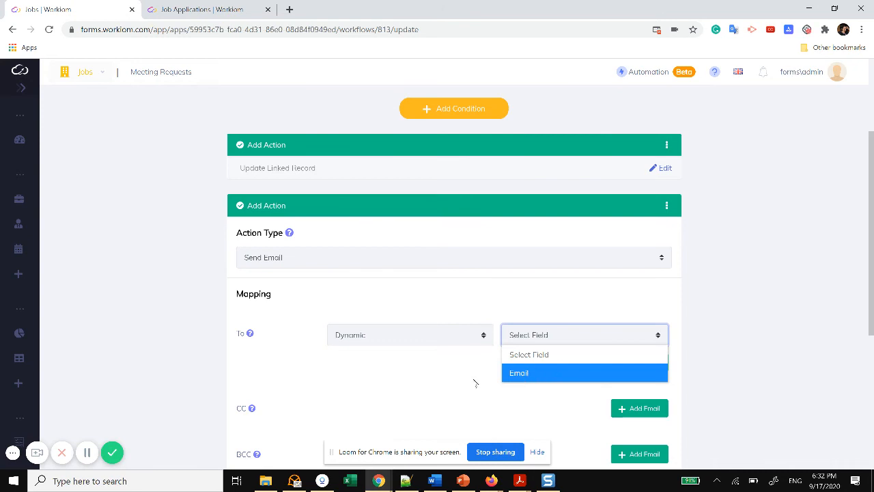
{"action": "left_click", "coordinate": [419, 388]}
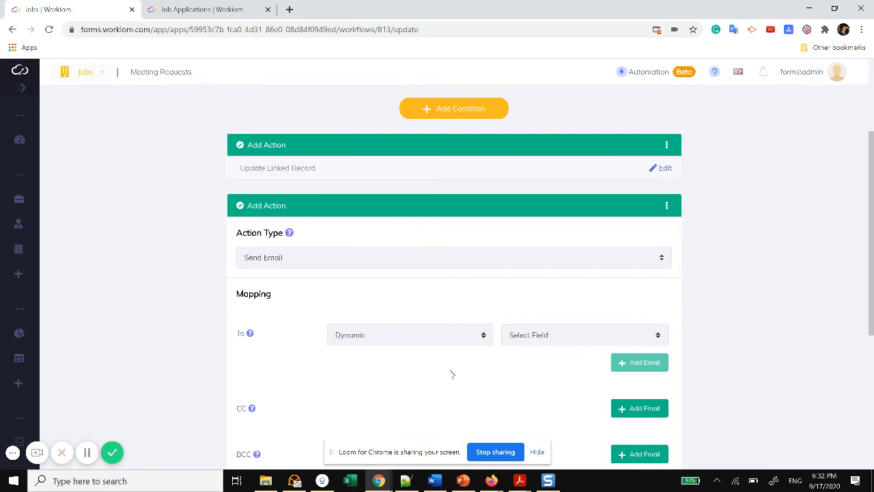
{"action": "scroll", "coordinate": [452, 374], "scroll_direction": "down", "scroll_amount": 2}
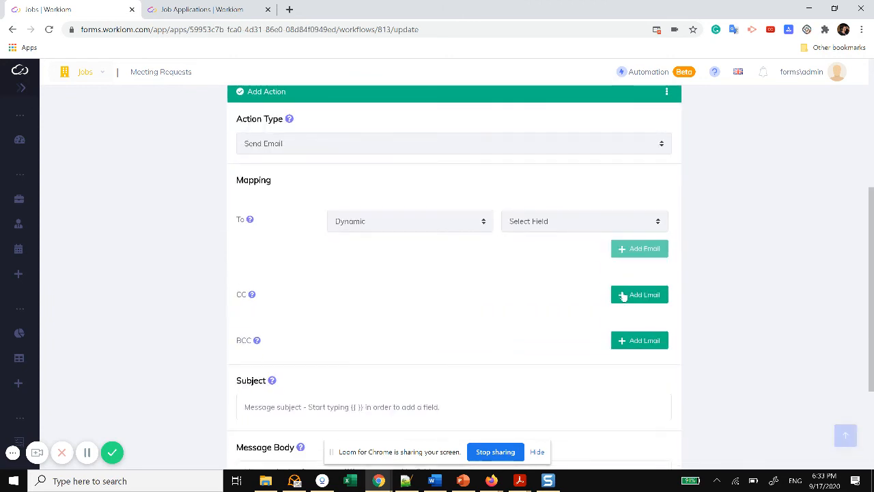
{"action": "left_click", "coordinate": [439, 227]}
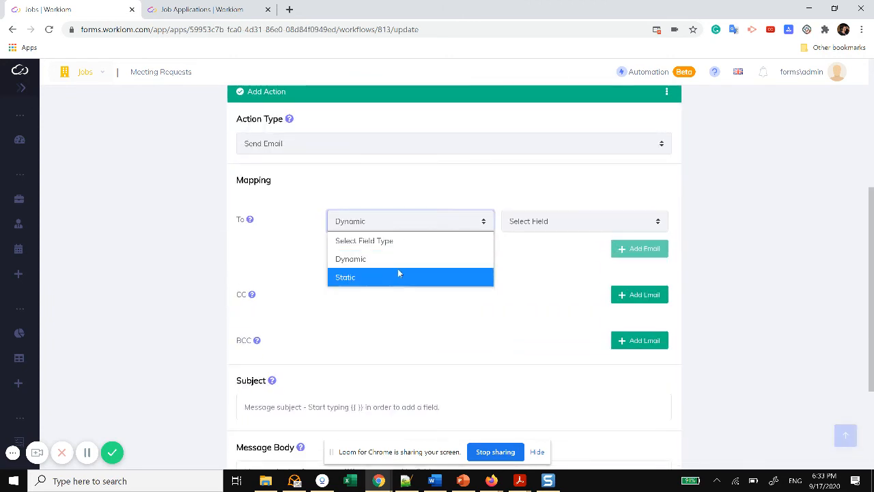
{"action": "left_click", "coordinate": [341, 278]}
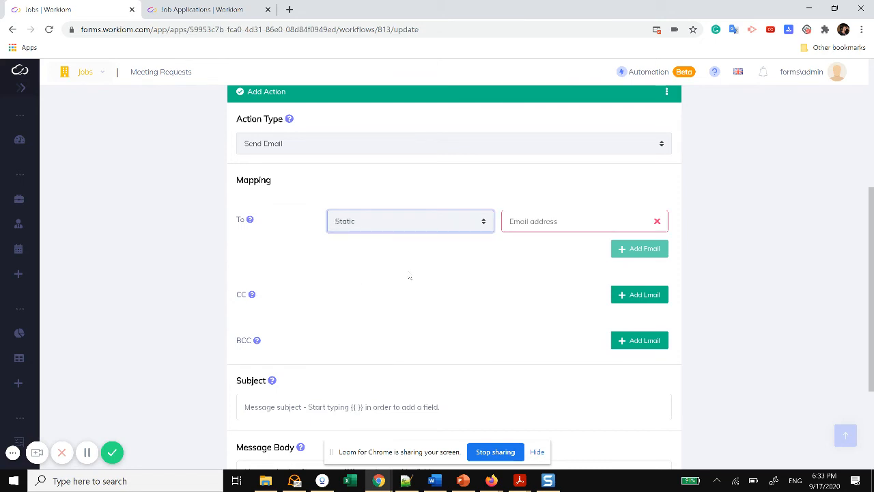
{"action": "left_click", "coordinate": [551, 228]}
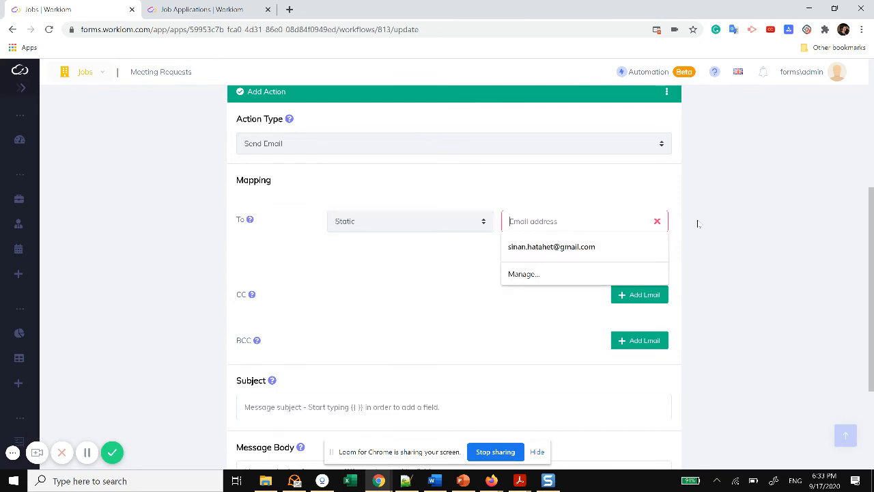
- Delete the unfinished Send Email action from the automation
{"action": "scroll", "coordinate": [698, 225], "scroll_direction": "up", "scroll_amount": 1}
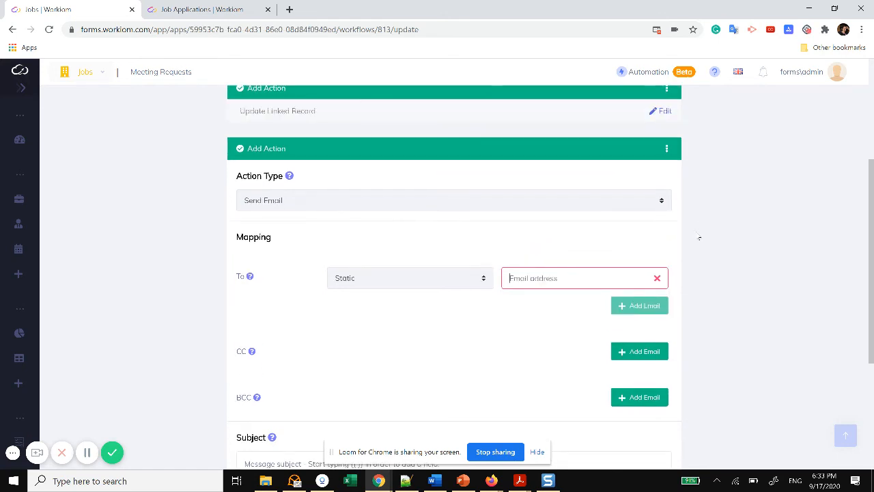
{"action": "left_click", "coordinate": [667, 149]}
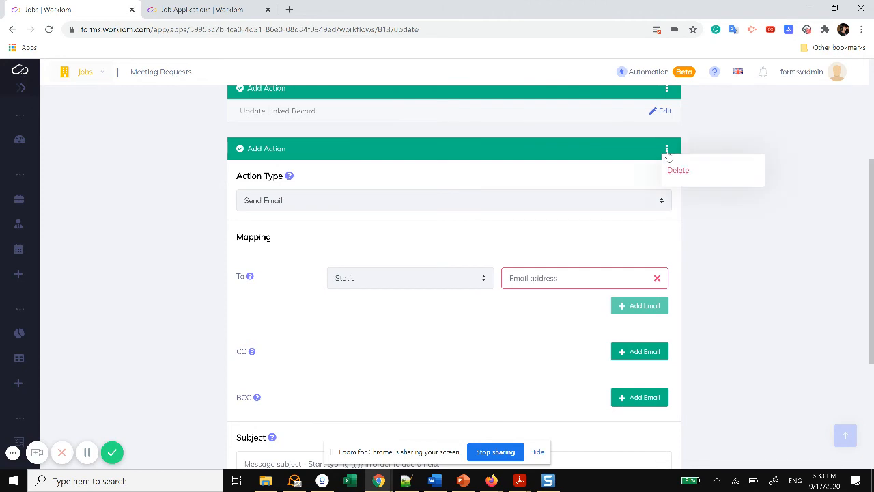
{"action": "left_click", "coordinate": [682, 174]}
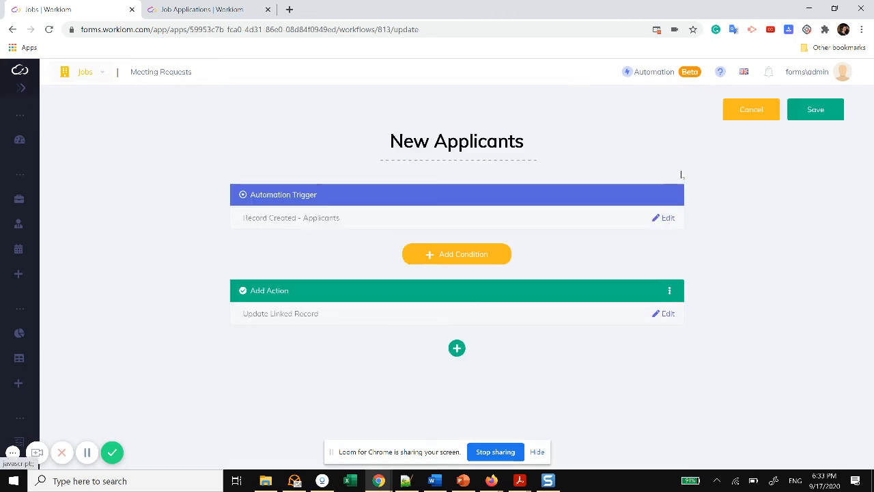
- Save the New Applicants automation, then open the Applicants list's field settings
{"action": "left_click", "coordinate": [810, 111]}
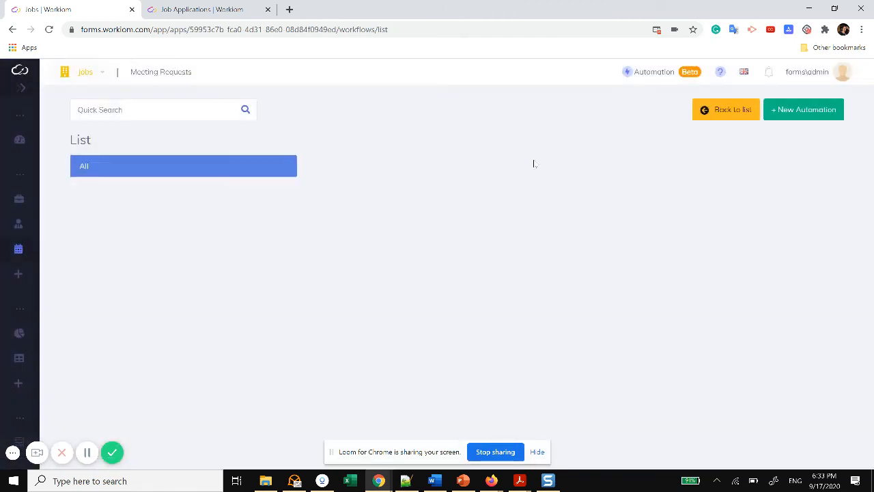
{"action": "mouse_move", "coordinate": [18, 203]}
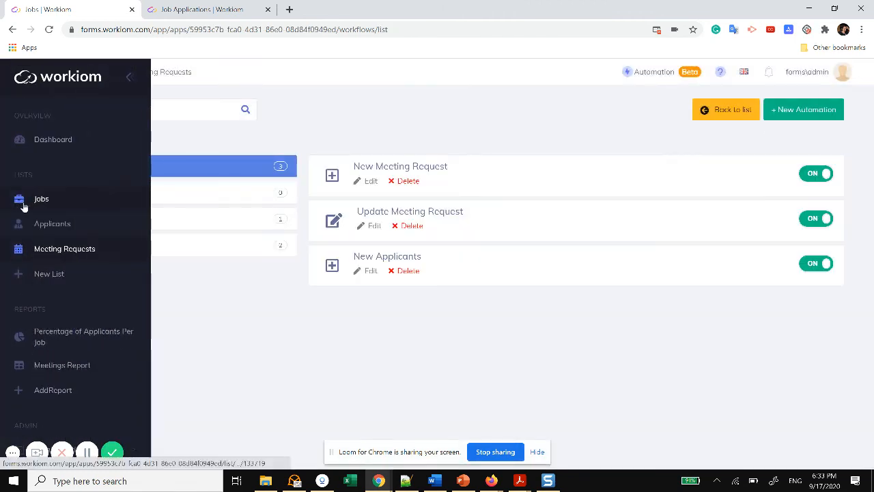
{"action": "left_click", "coordinate": [44, 231]}
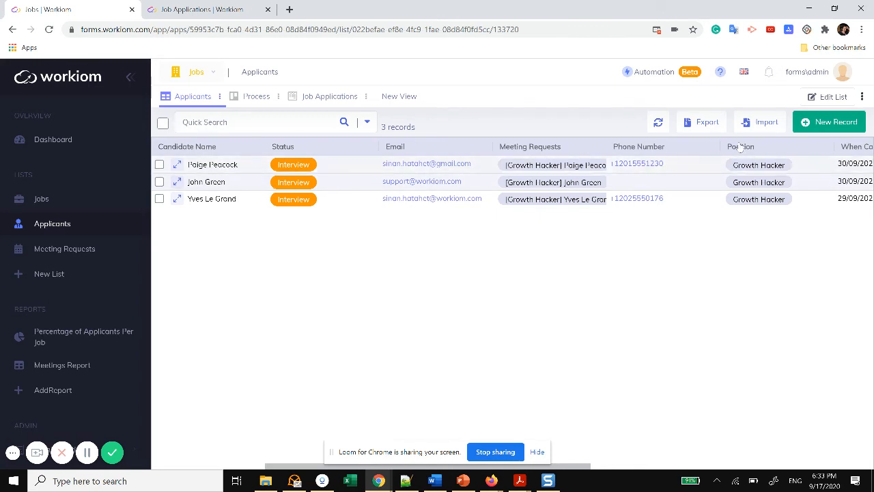
{"action": "left_click", "coordinate": [42, 207]}
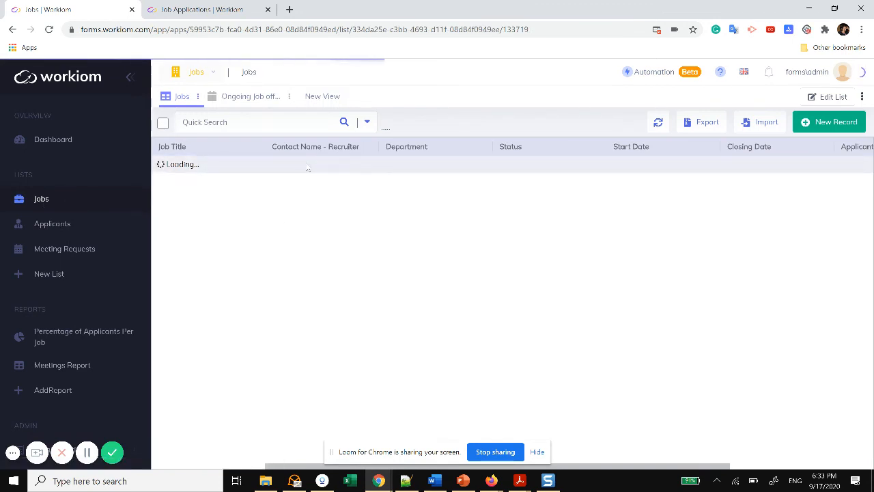
{"action": "left_click", "coordinate": [49, 232]}
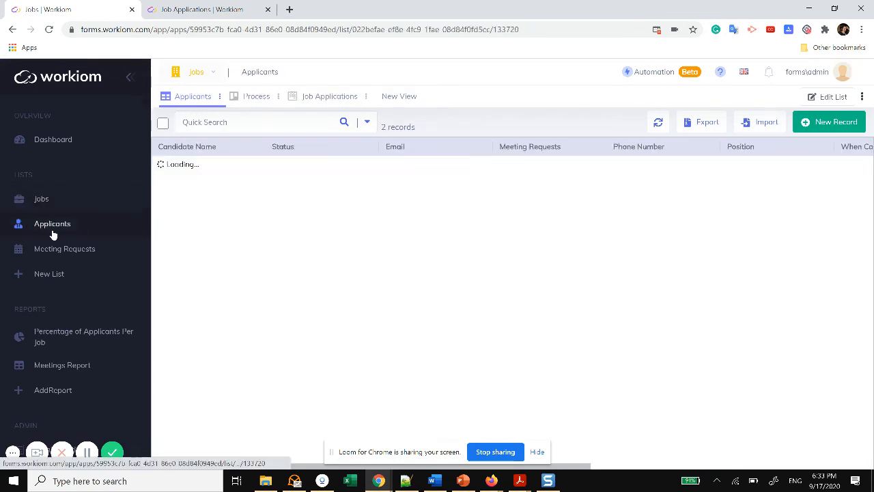
{"action": "left_click", "coordinate": [828, 97]}
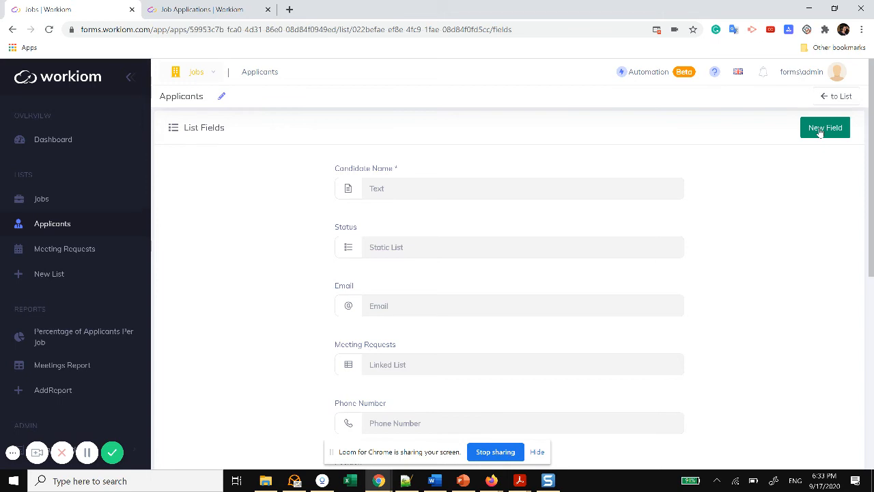
- Add a hidden Email field 'Recruiter Email' looking up Position's Contact Name - Recruiter
{"action": "left_click", "coordinate": [823, 128]}
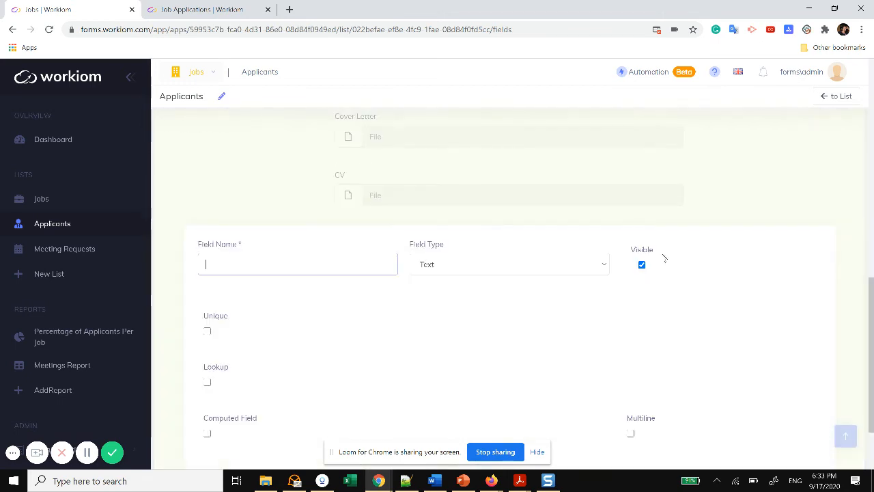
{"action": "type", "text": "Recr"}
{"action": "type", "text": "uiter EMo"}
{"action": "type", "text": "ail"}
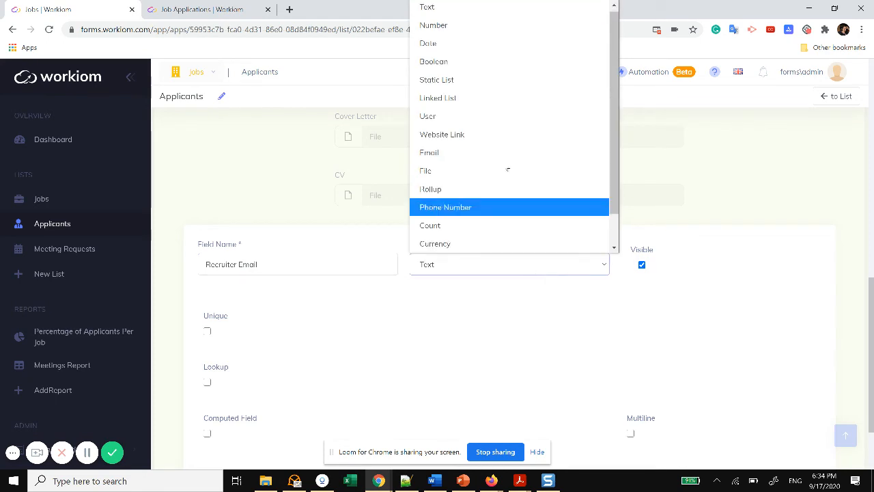
{"action": "left_click", "coordinate": [490, 153]}
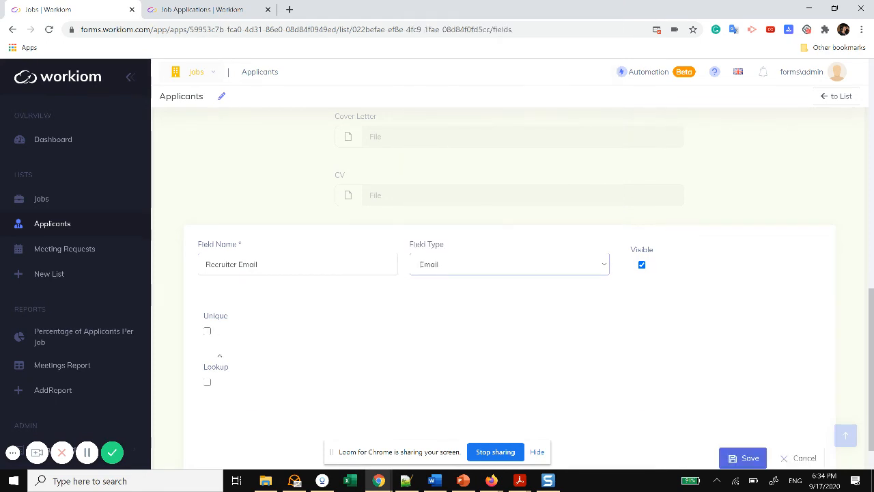
{"action": "left_click", "coordinate": [207, 383]}
{"action": "scroll", "coordinate": [273, 351], "scroll_direction": "down", "scroll_amount": 2}
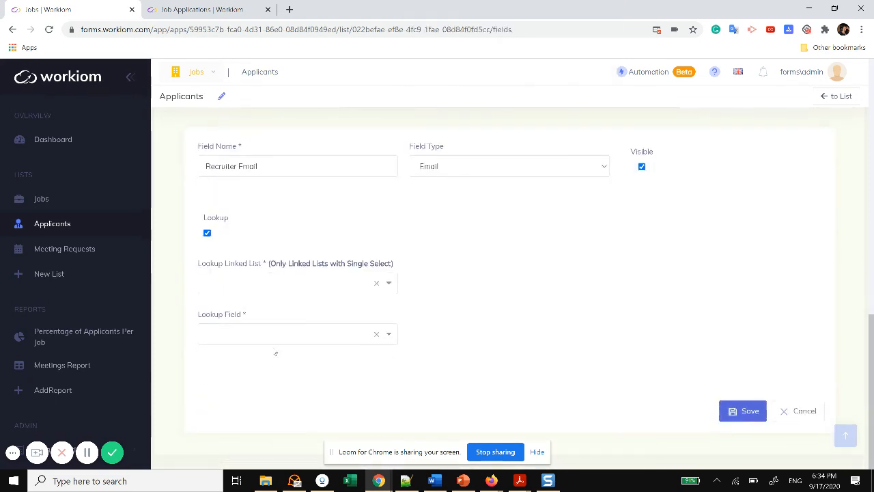
{"action": "left_click", "coordinate": [291, 284]}
{"action": "left_click", "coordinate": [263, 308]}
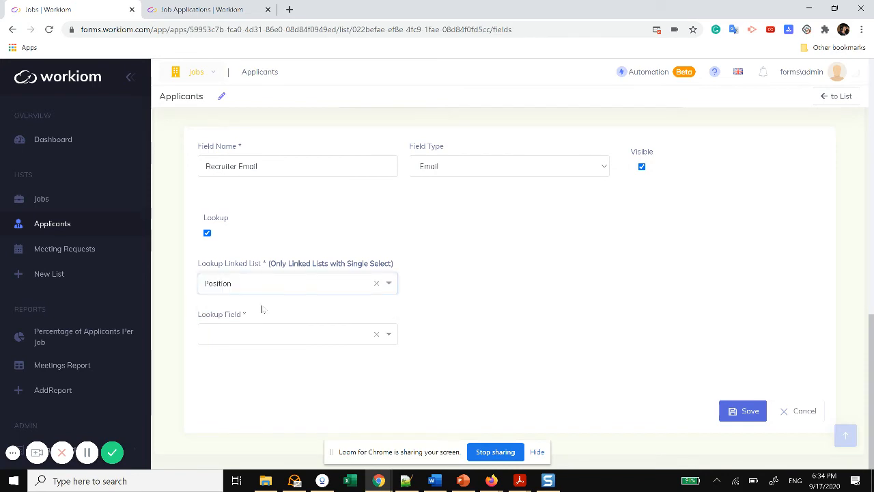
{"action": "left_click", "coordinate": [240, 342]}
{"action": "left_click", "coordinate": [242, 358]}
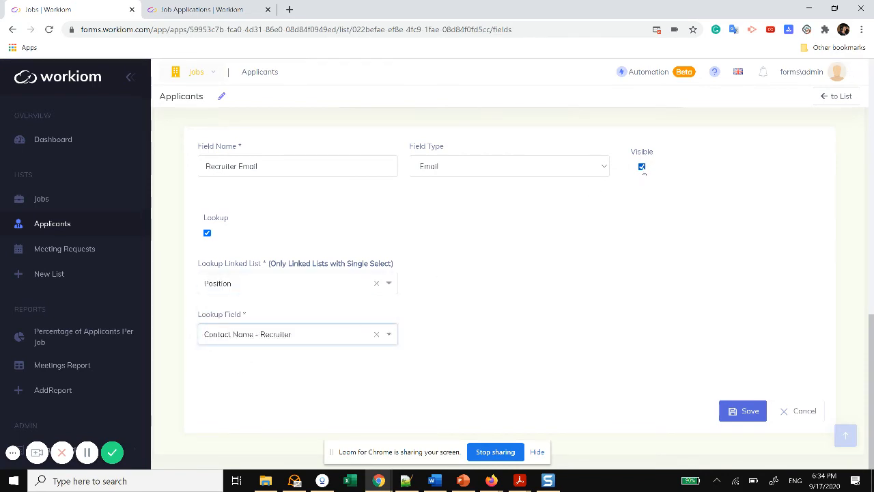
{"action": "left_click", "coordinate": [642, 167]}
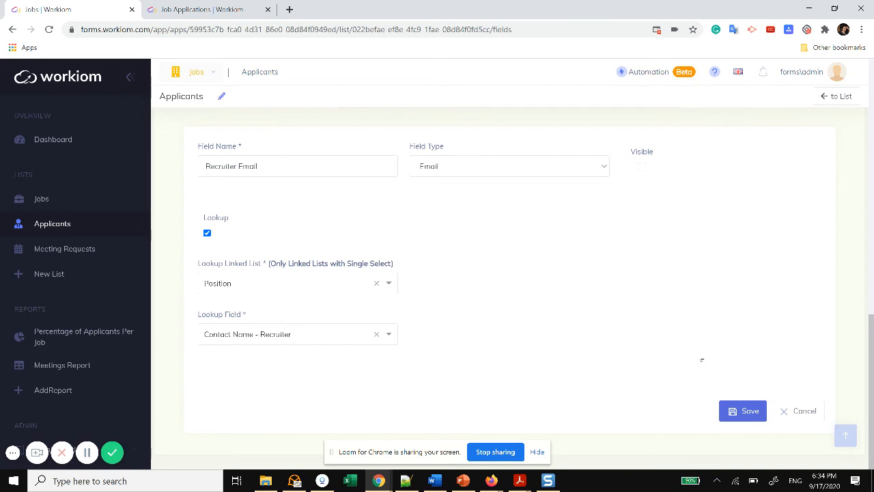
{"action": "left_click", "coordinate": [735, 415]}
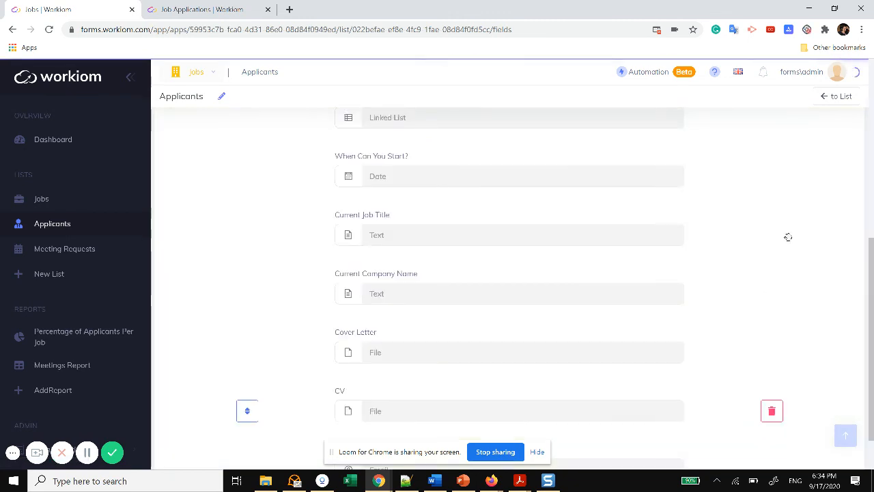
- Open the New Applicants automation for editing from the automations list
{"action": "left_click", "coordinate": [837, 97]}
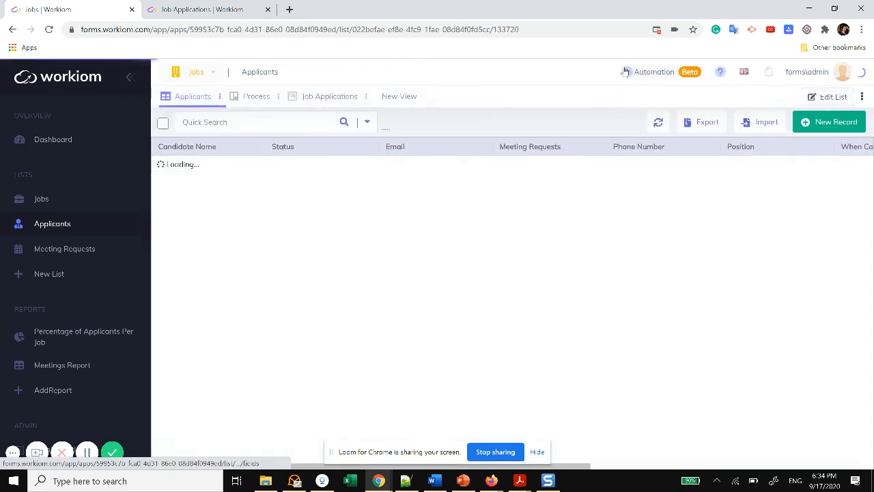
{"action": "left_click", "coordinate": [654, 72]}
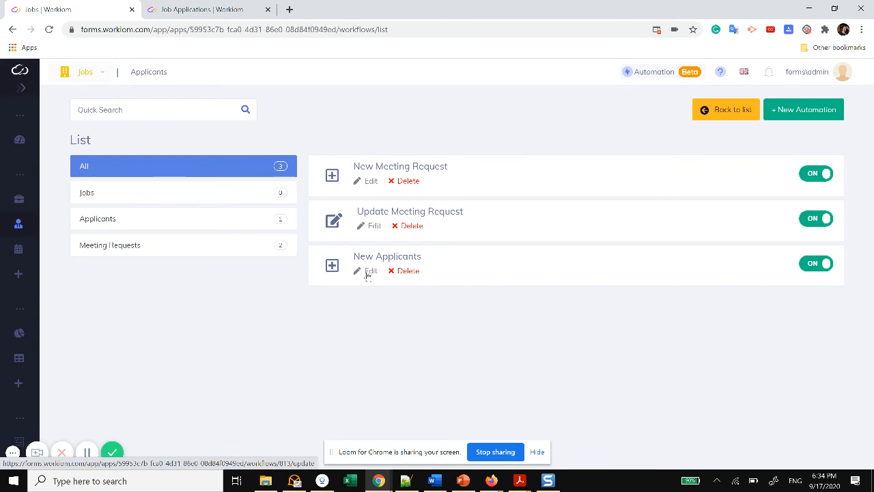
{"action": "left_click", "coordinate": [369, 271]}
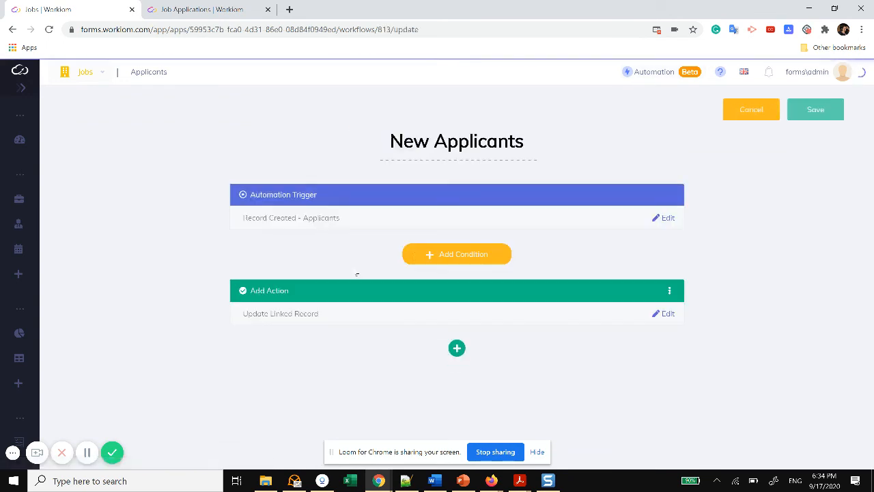
- Add a Send Email action whose To is dynamically set to Recruiter Email
{"action": "left_click", "coordinate": [457, 348]}
{"action": "left_click", "coordinate": [326, 404]}
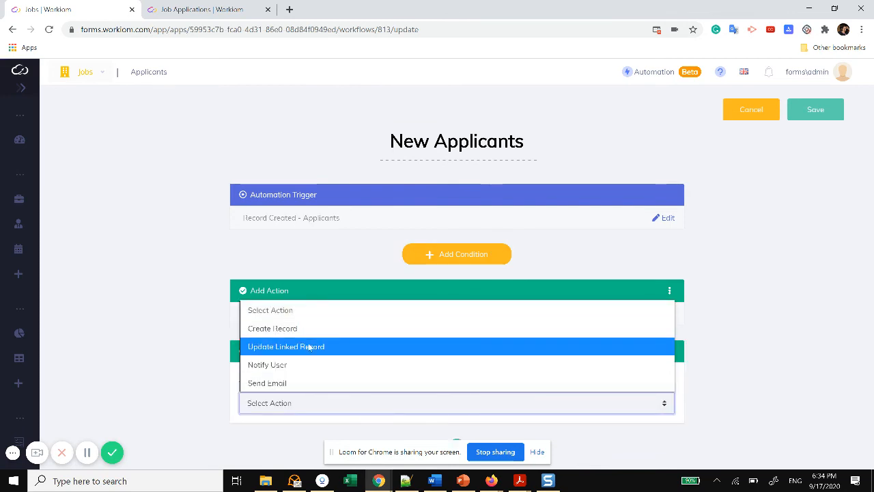
{"action": "left_click", "coordinate": [298, 382]}
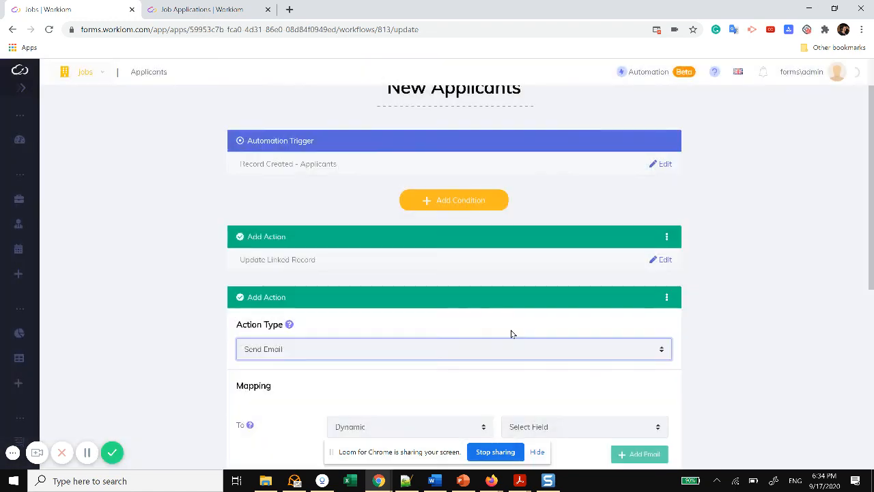
{"action": "scroll", "coordinate": [511, 334], "scroll_direction": "down", "scroll_amount": 2}
{"action": "left_click", "coordinate": [546, 256]}
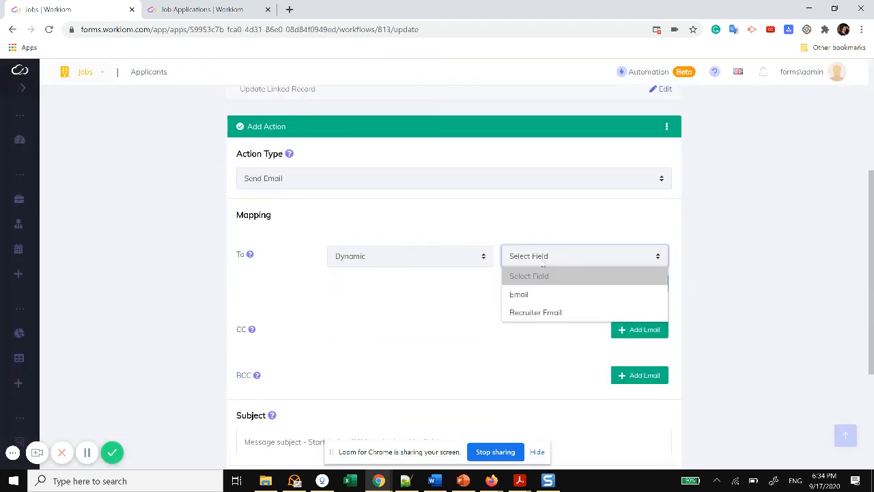
{"action": "left_click", "coordinate": [545, 313]}
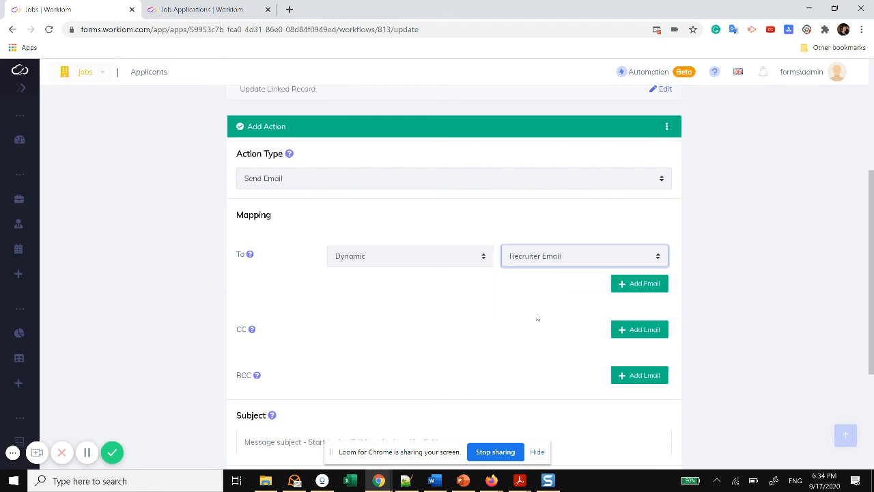
{"action": "scroll", "coordinate": [524, 313], "scroll_direction": "down", "scroll_amount": 2}
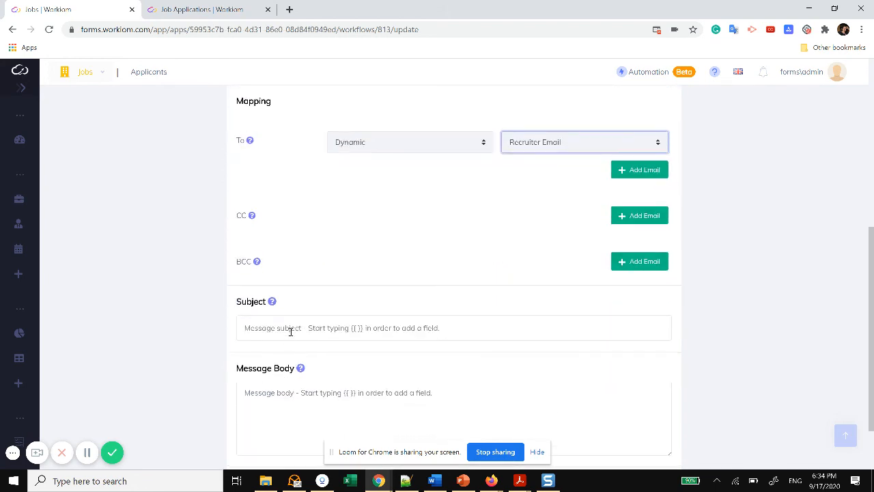
- Set the email subject to 'You got a new candidate'
{"action": "left_click", "coordinate": [290, 328]}
{"action": "type", "text": "Y"}
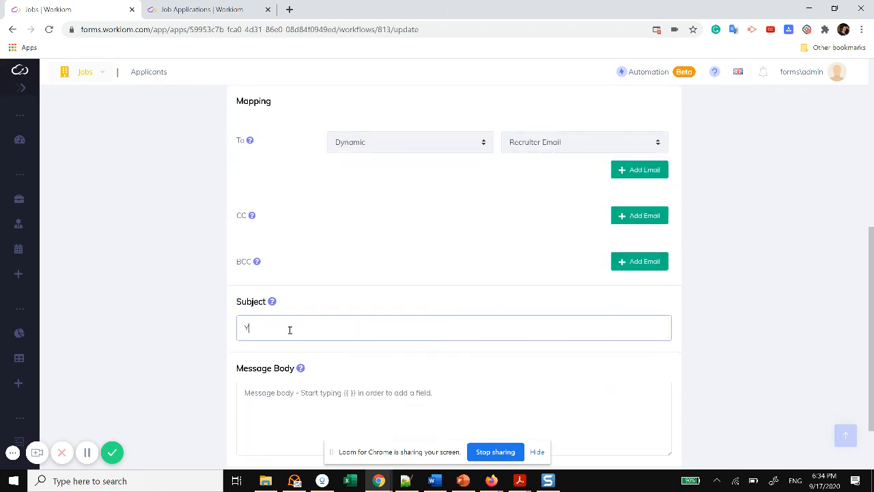
{"action": "type", "text": "ou got a n"}
{"action": "key", "text": "BackSpace"}
{"action": "type", "text": "a nre a"}
{"action": "key", "text": "BackSpace"}
{"action": "key", "text": "BackSpace"}
{"action": "type", "text": "ew candidate"}
- Start the body with 'Dear {{Recruiter Email}}' followed by line-break tags
{"action": "left_click", "coordinate": [252, 396]}
{"action": "type", "text": "Dear"}
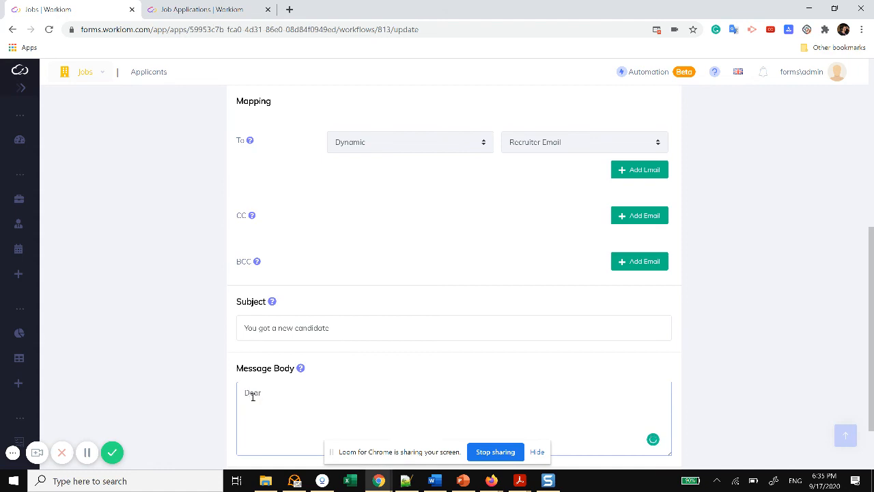
{"action": "type", "text": " {{"}
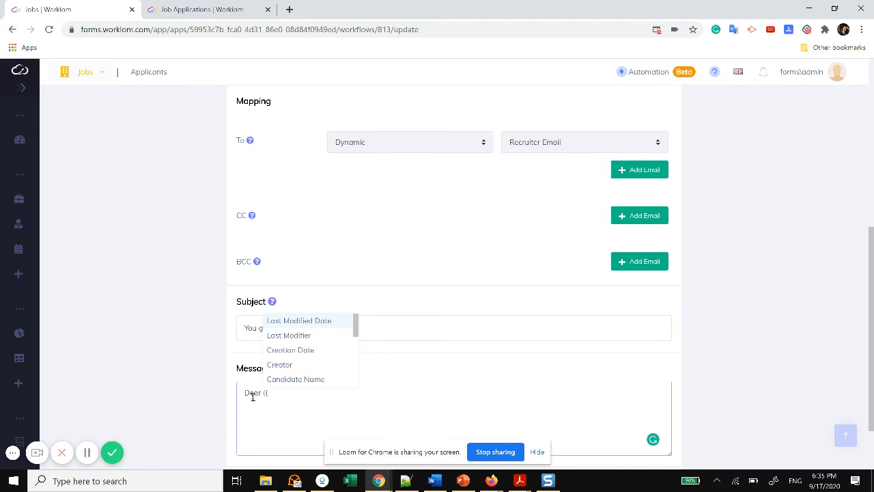
{"action": "type", "text": "rec"}
{"action": "key", "text": "Return"}
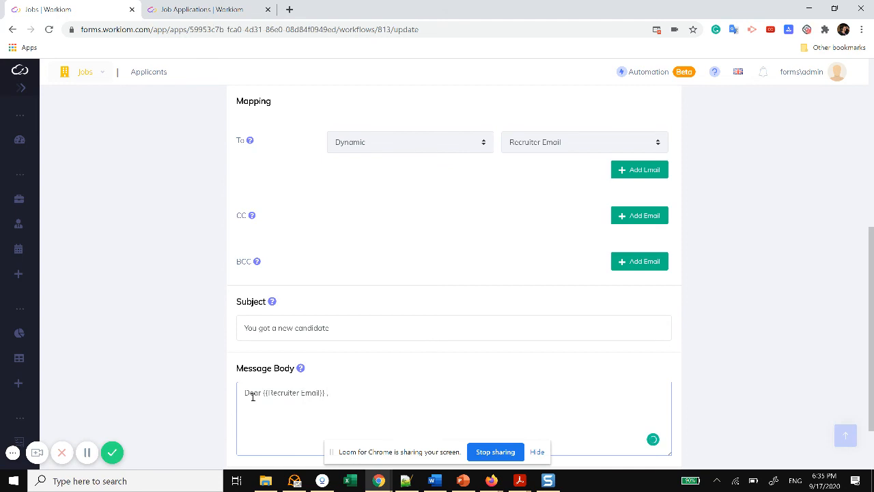
{"action": "type", "text": ">br"}
{"action": "key", "text": "shift+Left"}
{"action": "key", "text": "shift+Left"}
{"action": "key", "text": "shift+Left"}
{"action": "key", "text": "shift+Left"}
{"action": "key", "text": "shift+Left"}
{"action": "key", "text": "ctrl+c"}
{"action": "key", "text": "Right"}
{"action": "key", "text": "ctrl+v"}
{"action": "key", "text": "Return"}
- Add the line '{{Candidate Name}} has applied for {{Position}} at {{Creation Date}}'
{"action": "type", "text": "{{"}
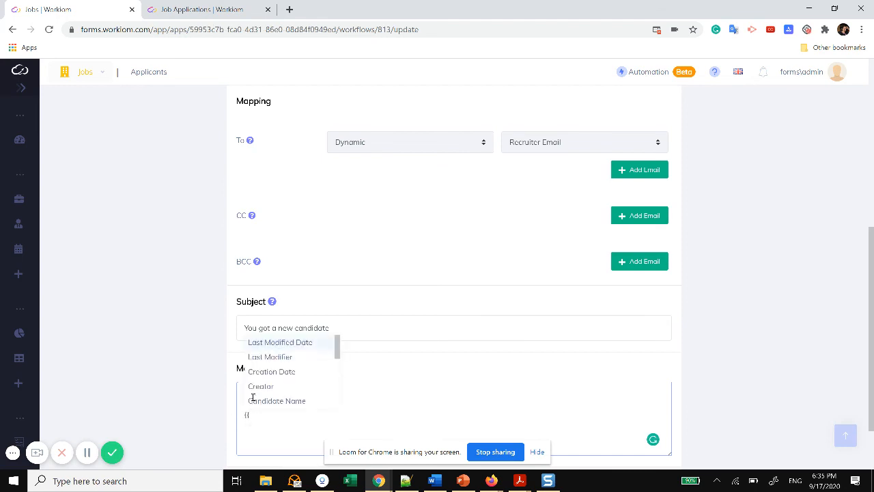
{"action": "key", "text": "Down"}
{"action": "key", "text": "Down"}
{"action": "key", "text": "Down"}
{"action": "key", "text": "Down"}
{"action": "key", "text": "Return"}
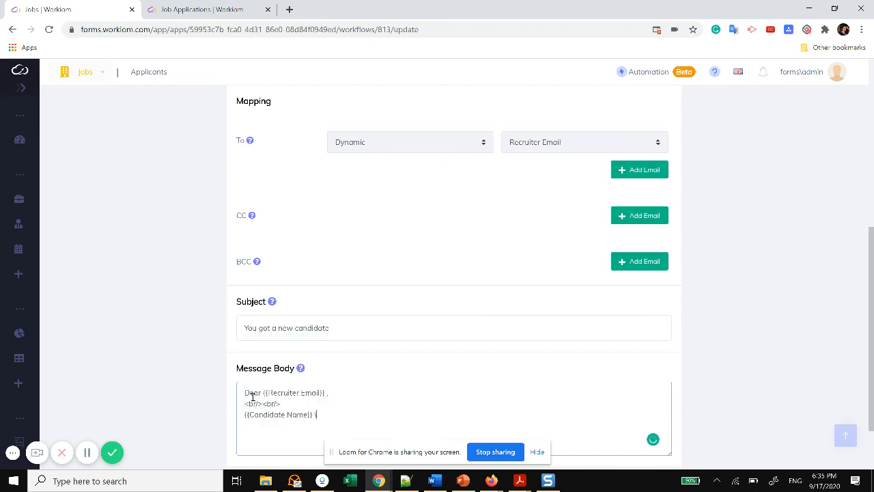
{"action": "type", "text": "has applied for {{"}
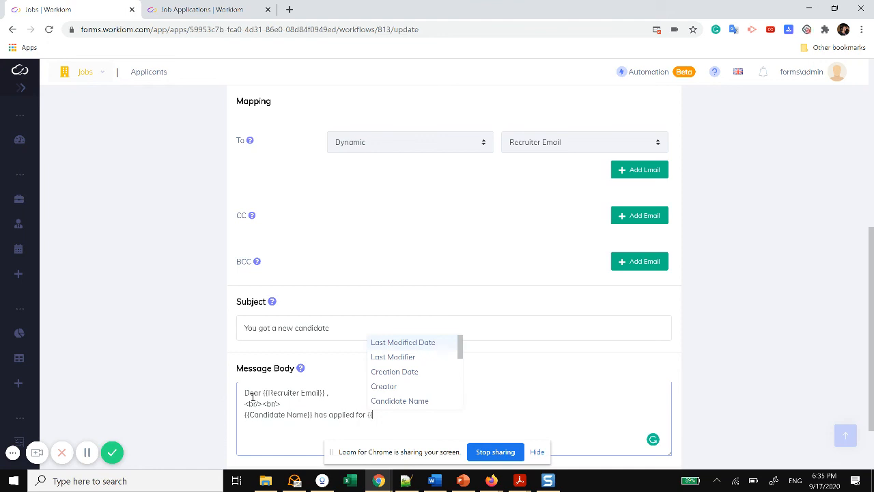
{"action": "type", "text": "jo"}
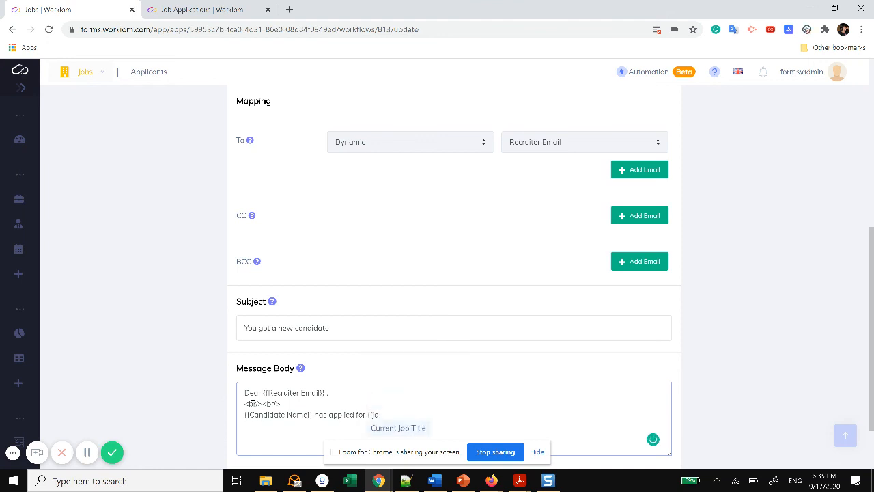
{"action": "key", "text": "BackSpace"}
{"action": "key", "text": "BackSpace"}
{"action": "type", "text": "po"}
{"action": "key", "text": "Return"}
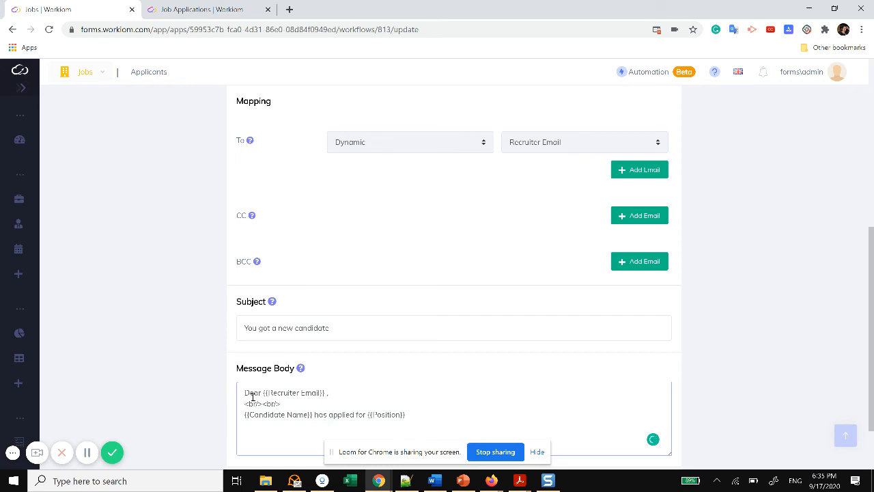
{"action": "type", "text": "at {{"}
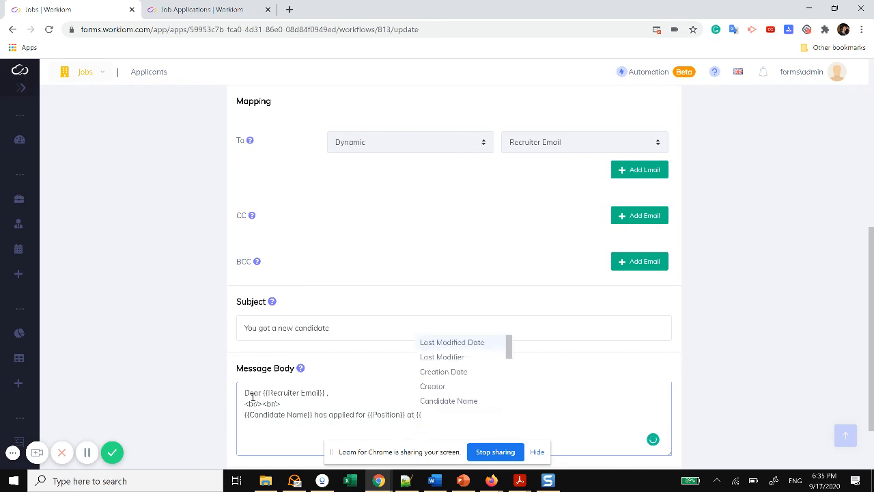
{"action": "key", "text": "Down"}
{"action": "key", "text": "Down"}
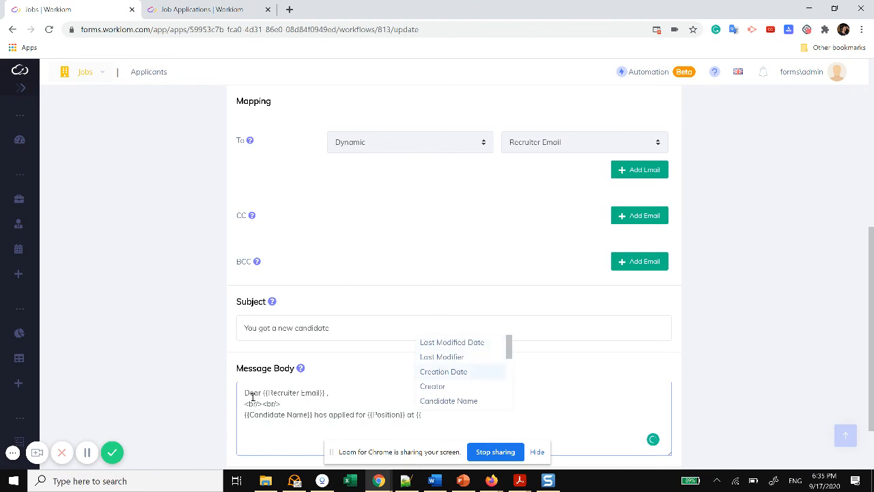
{"action": "key", "text": "Return"}
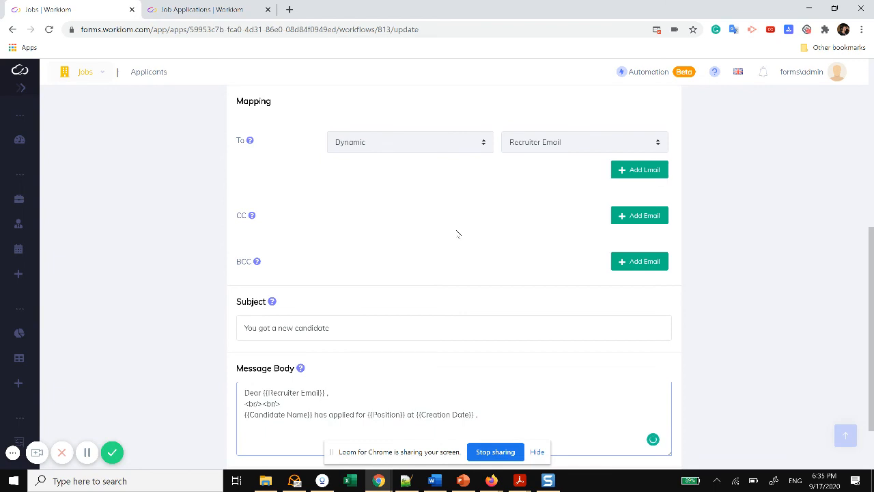
- Add closing <br/> tags and a sign-off, then finish the email action
{"action": "key", "text": "Return"}
{"action": "type", "text": "<br/><br/"}
{"action": "key", "text": "shift+Left"}
{"action": "key", "text": "shift+Left"}
{"action": "type", "text": "r"}
{"action": "type", "text": "jo"}
{"action": "scroll", "coordinate": [437, 301], "scroll_direction": "down", "scroll_amount": 2}
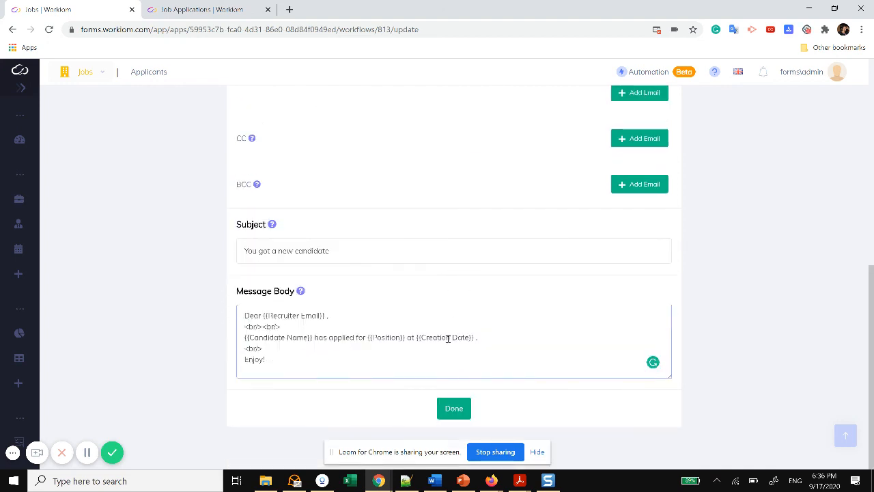
{"action": "left_click", "coordinate": [453, 408]}
- Save the automation and open a fresh job application form
{"action": "left_click", "coordinate": [817, 110]}
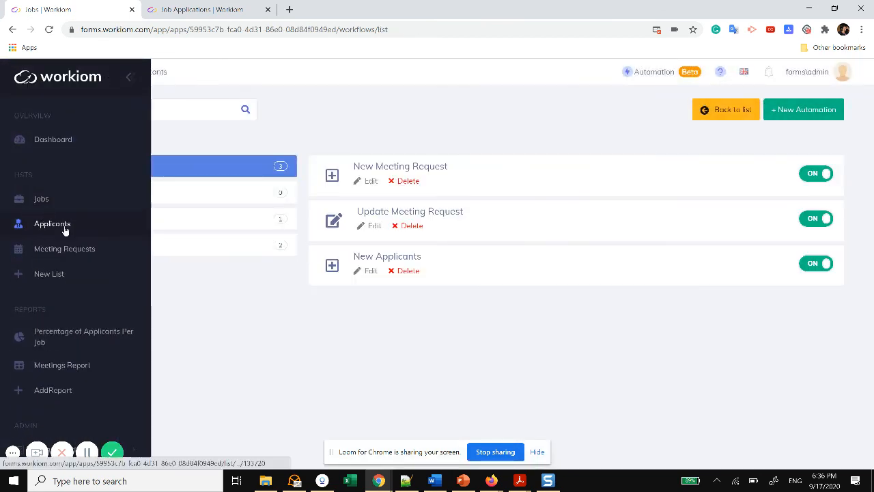
{"action": "left_click", "coordinate": [188, 10]}
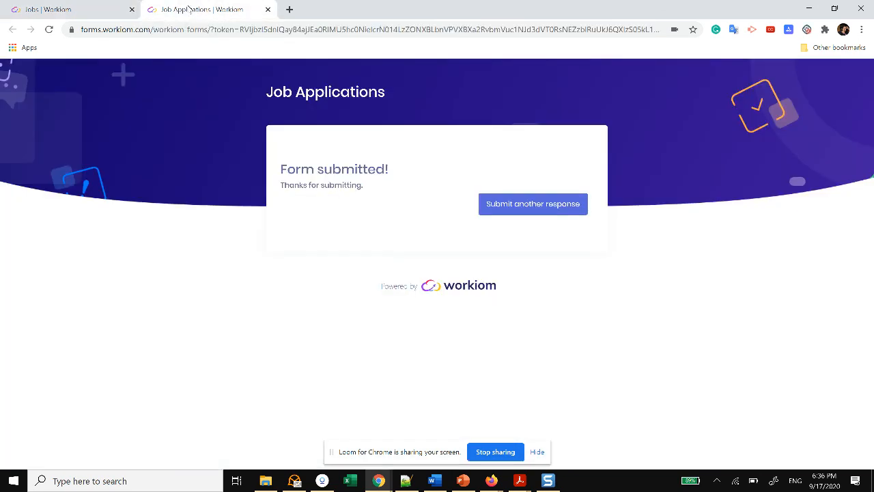
{"action": "left_click", "coordinate": [540, 211]}
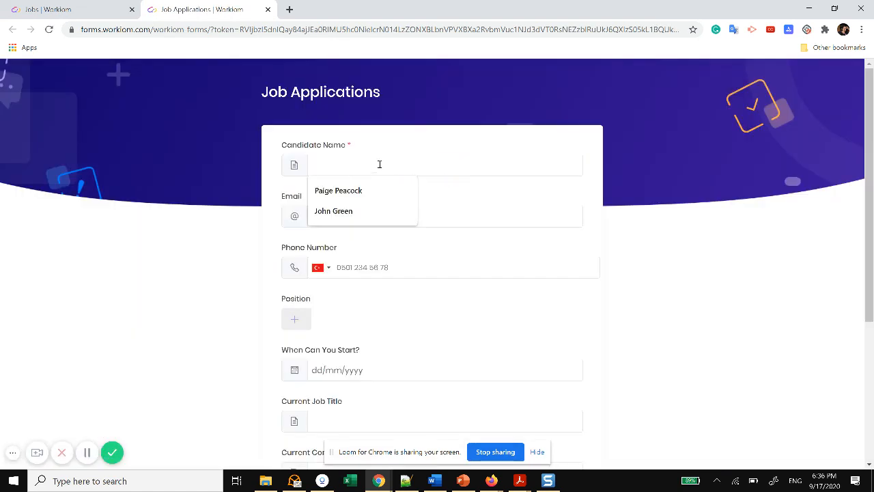
- Submit a test application with the candidate's name and e-mail for Growth Hacker
{"action": "type", "text": "Kim"}
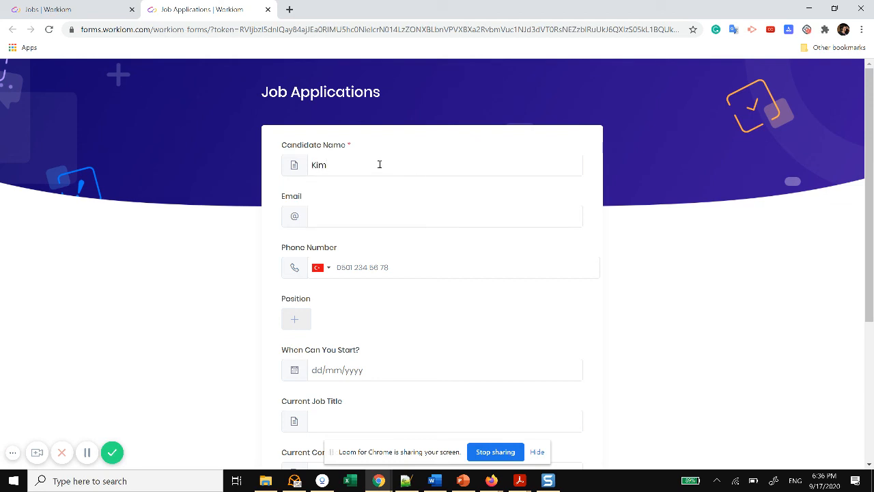
{"action": "type", "text": " Lee"}
{"action": "left_click", "coordinate": [351, 217]}
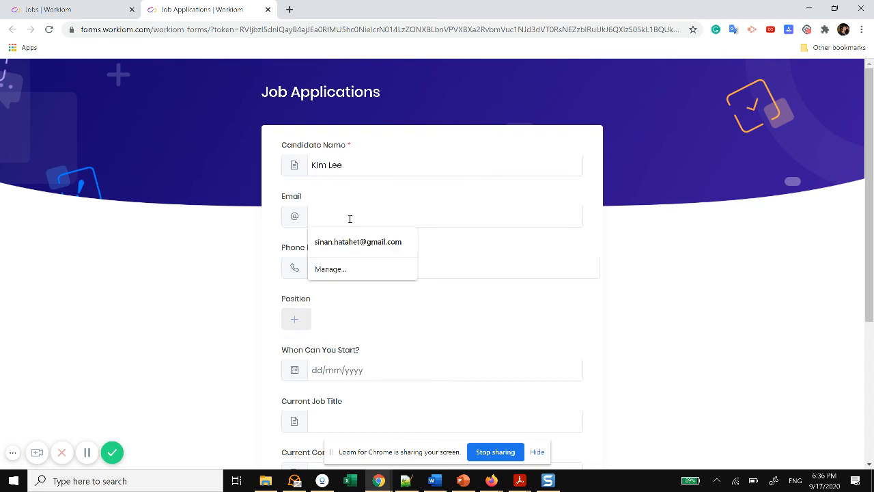
{"action": "left_click", "coordinate": [385, 250]}
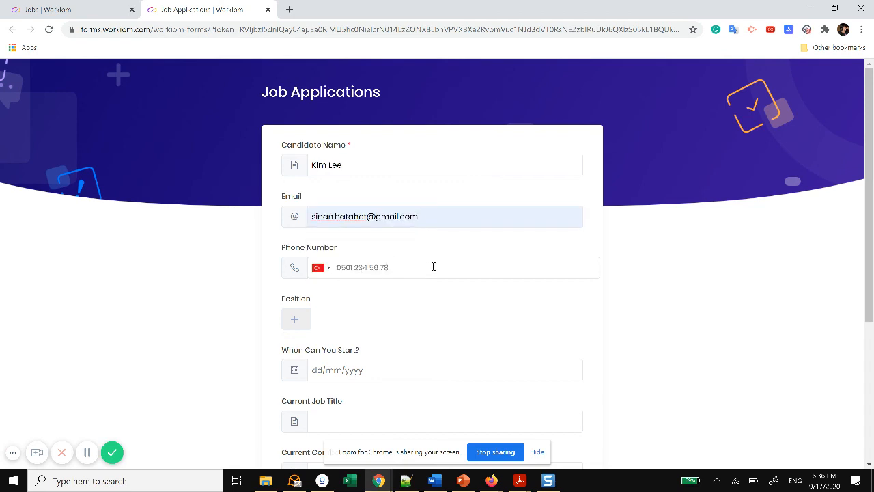
{"action": "left_click", "coordinate": [303, 321]}
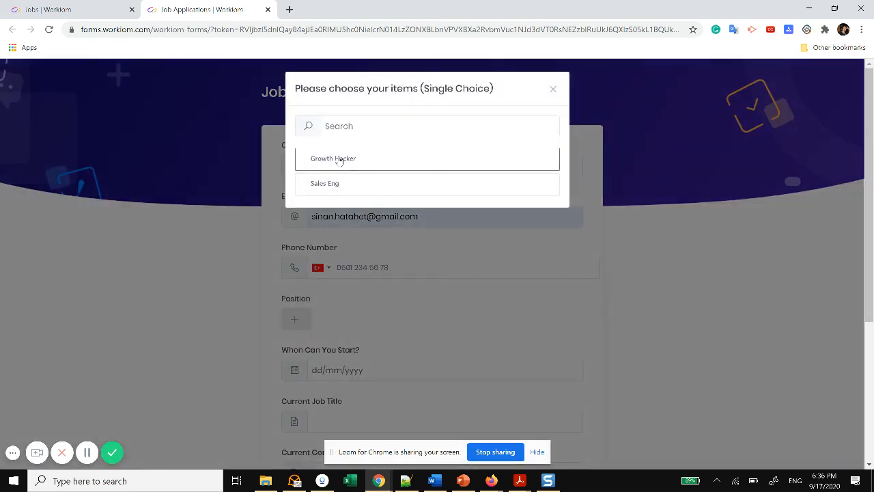
{"action": "left_click", "coordinate": [341, 159]}
{"action": "scroll", "coordinate": [628, 365], "scroll_direction": "down", "scroll_amount": 3}
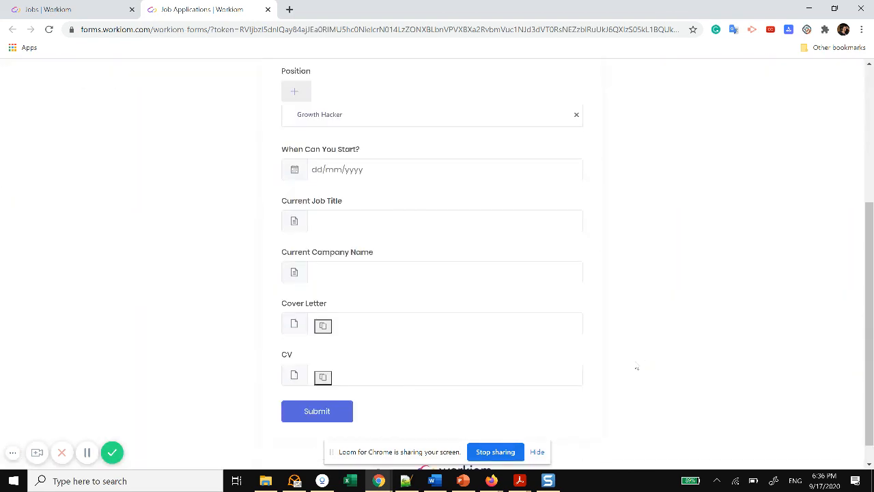
{"action": "left_click", "coordinate": [317, 412]}
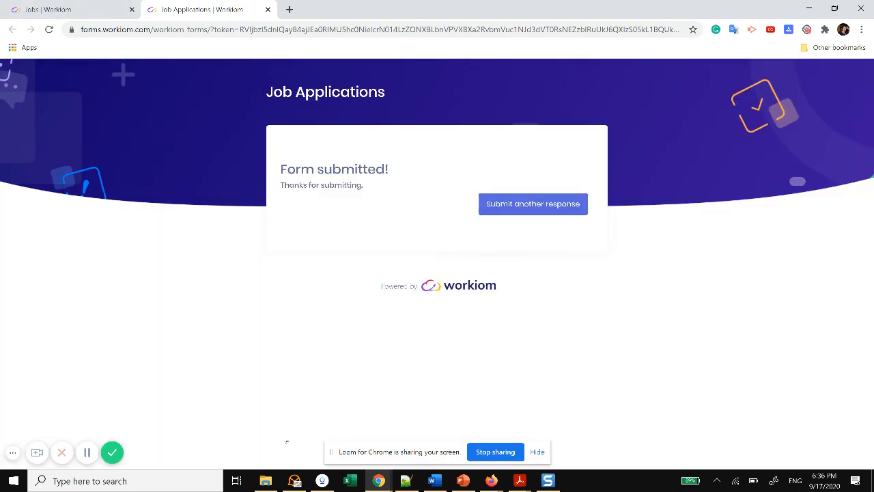
- Check the new applicant in Workiom's Applicants list, then switch to the mail client
{"action": "left_click", "coordinate": [78, 10]}
{"action": "mouse_move", "coordinate": [26, 236]}
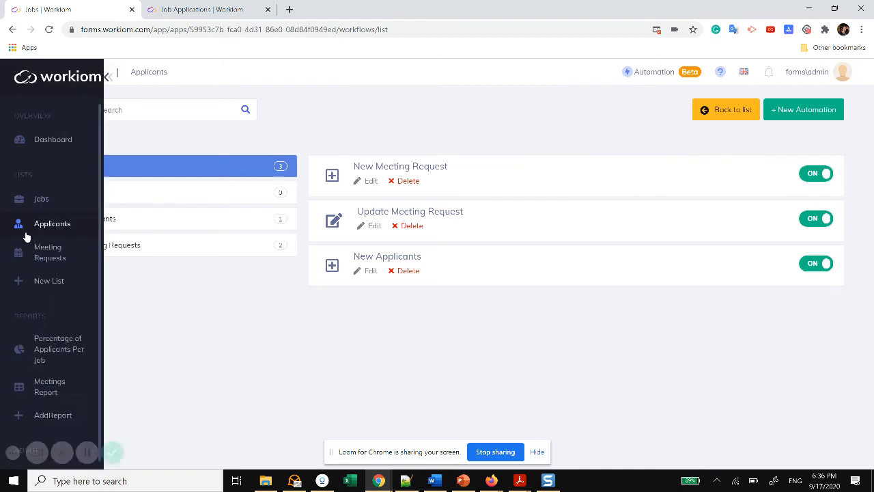
{"action": "left_click", "coordinate": [56, 230]}
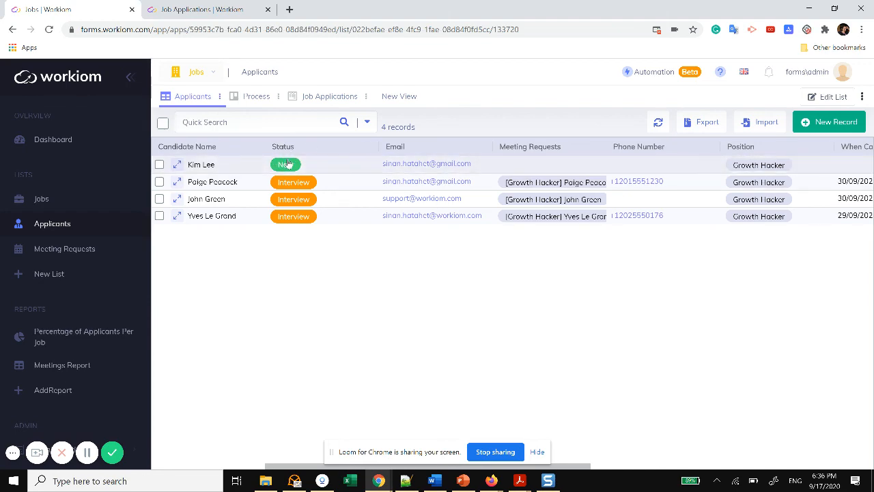
{"action": "left_click", "coordinate": [295, 481]}
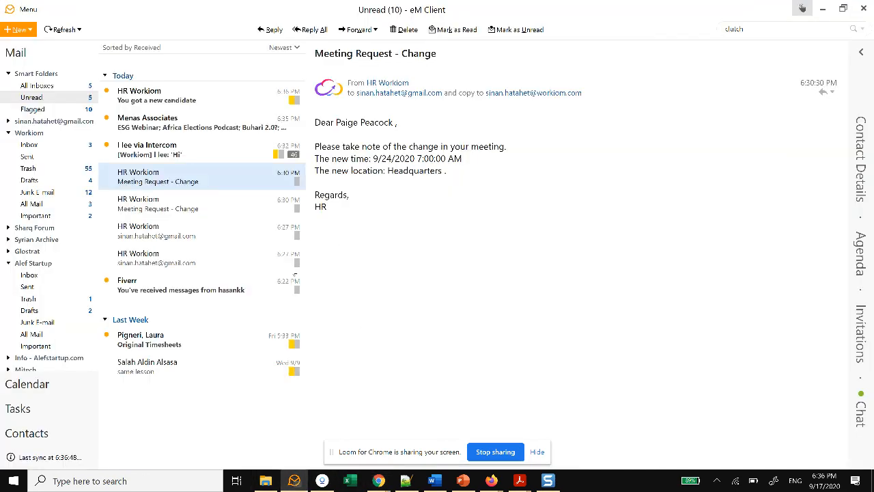
- Read the 'You got a new candidate' email in eM Client, then return to Workiom
{"action": "left_click", "coordinate": [158, 96]}
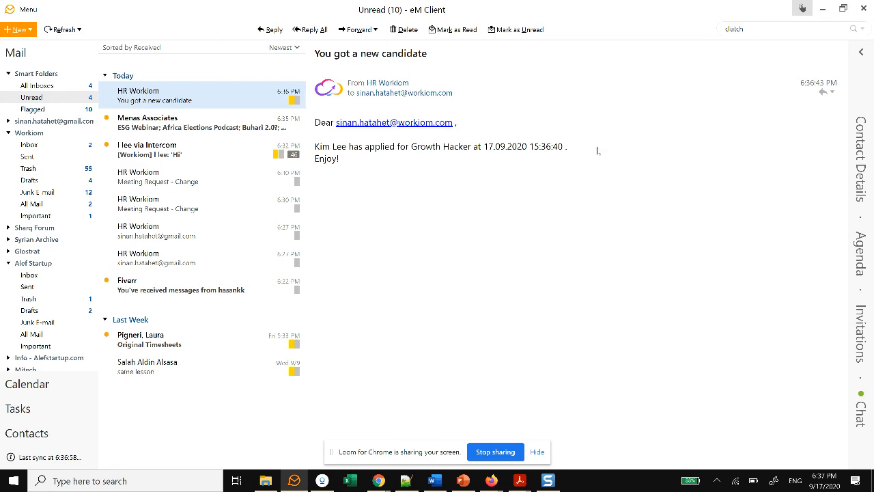
{"action": "key", "text": "alt+Tab"}
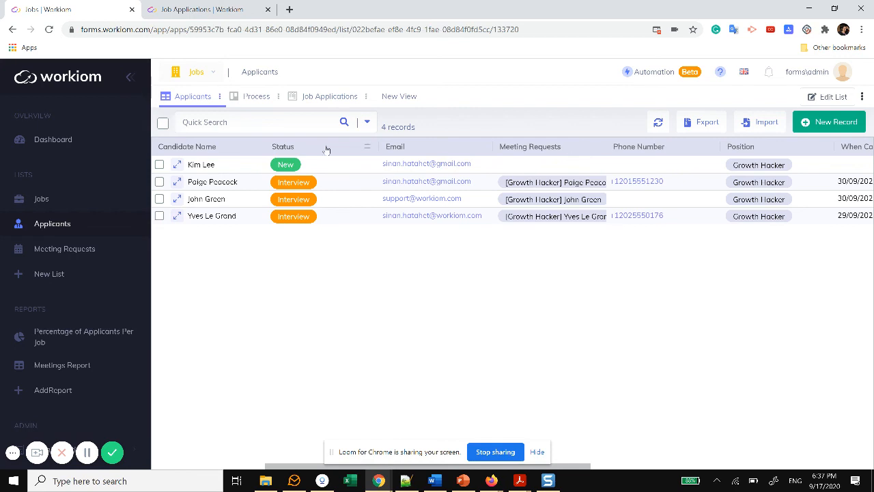
{"action": "left_click", "coordinate": [38, 453]}
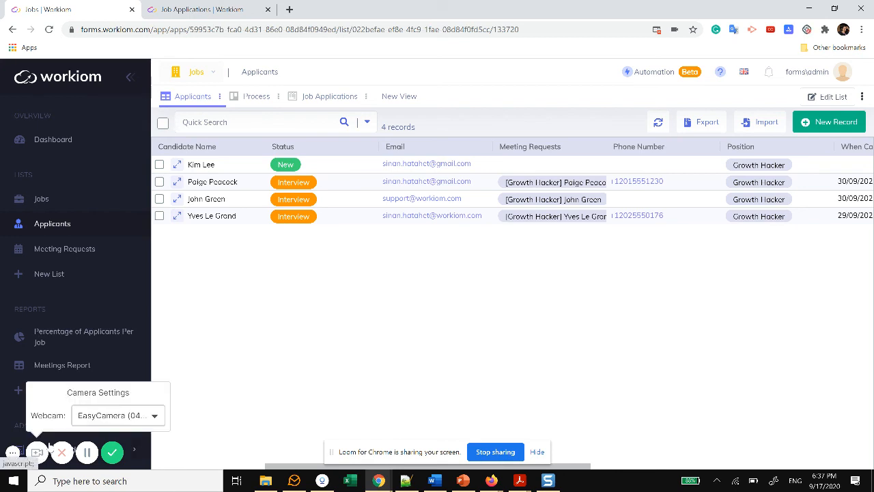
{"action": "left_click", "coordinate": [105, 418]}
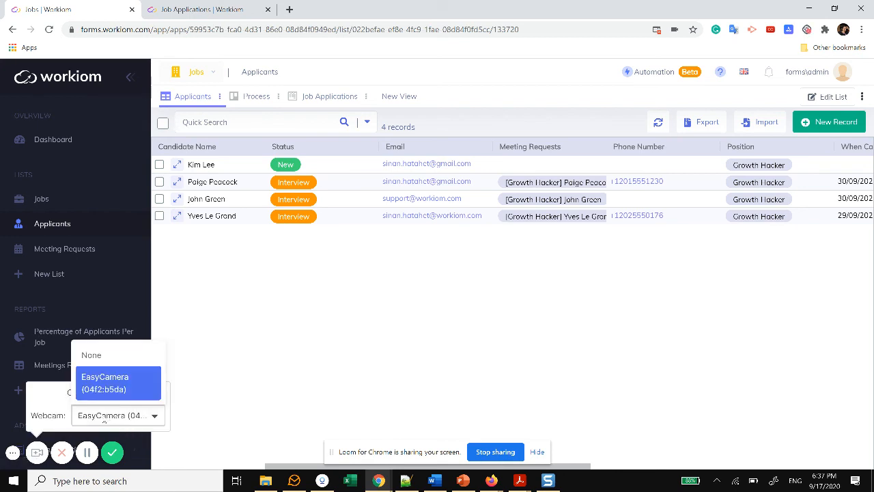
{"action": "left_click", "coordinate": [112, 383]}
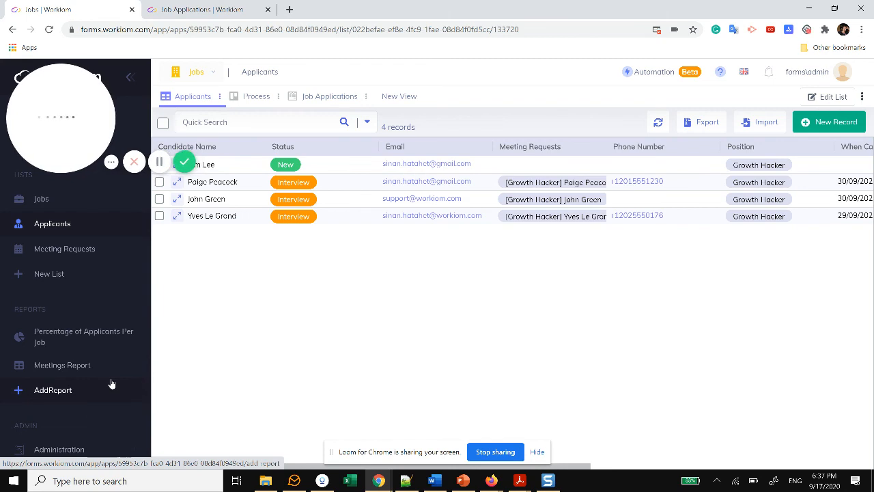